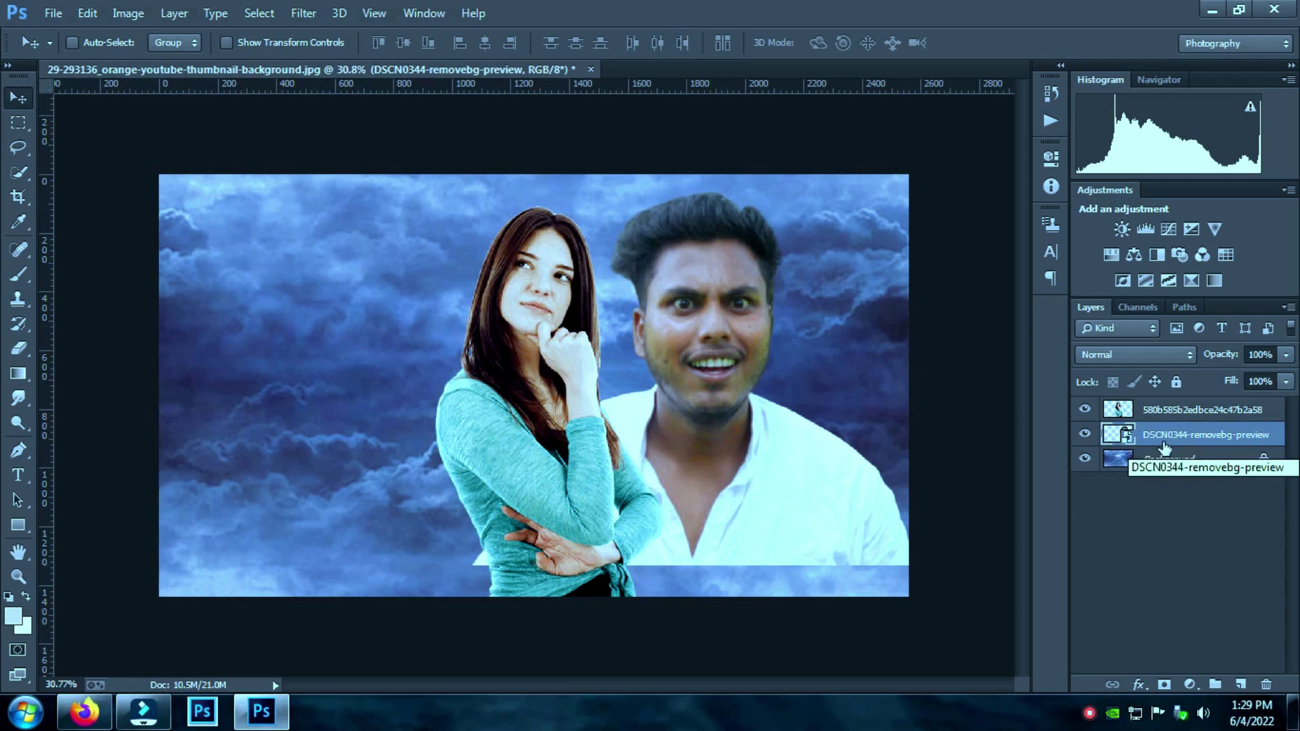
left_click_drag(1164, 447, 1240, 683)
key("alt")
key("alt")
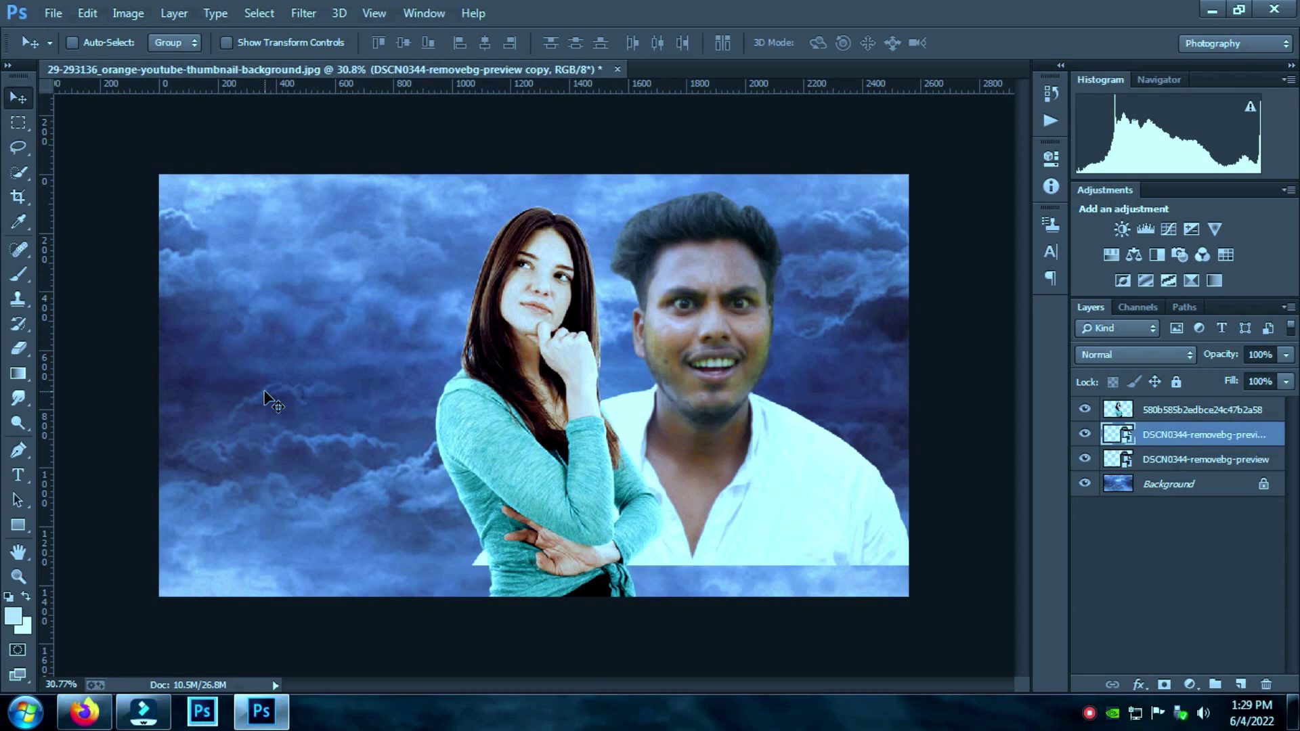
left_click(1177, 463)
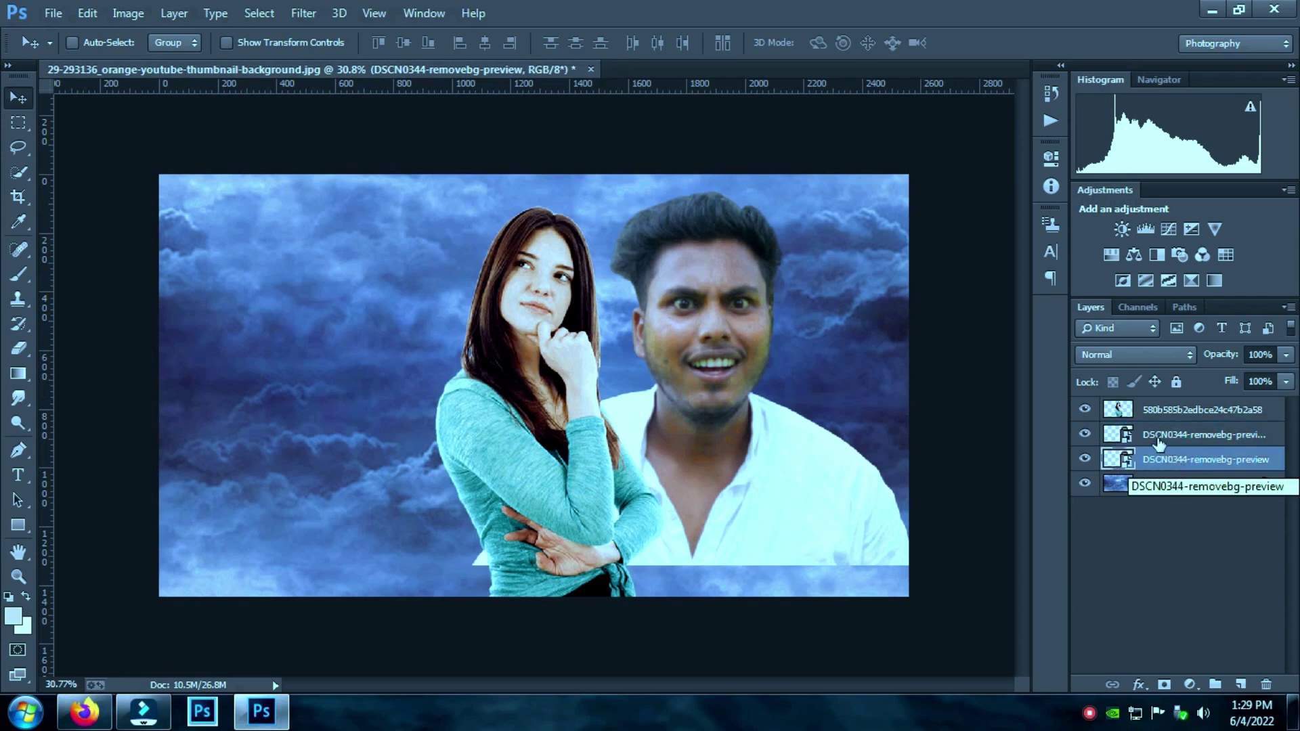
left_click(1178, 436)
left_click_drag(1165, 434, 1266, 684)
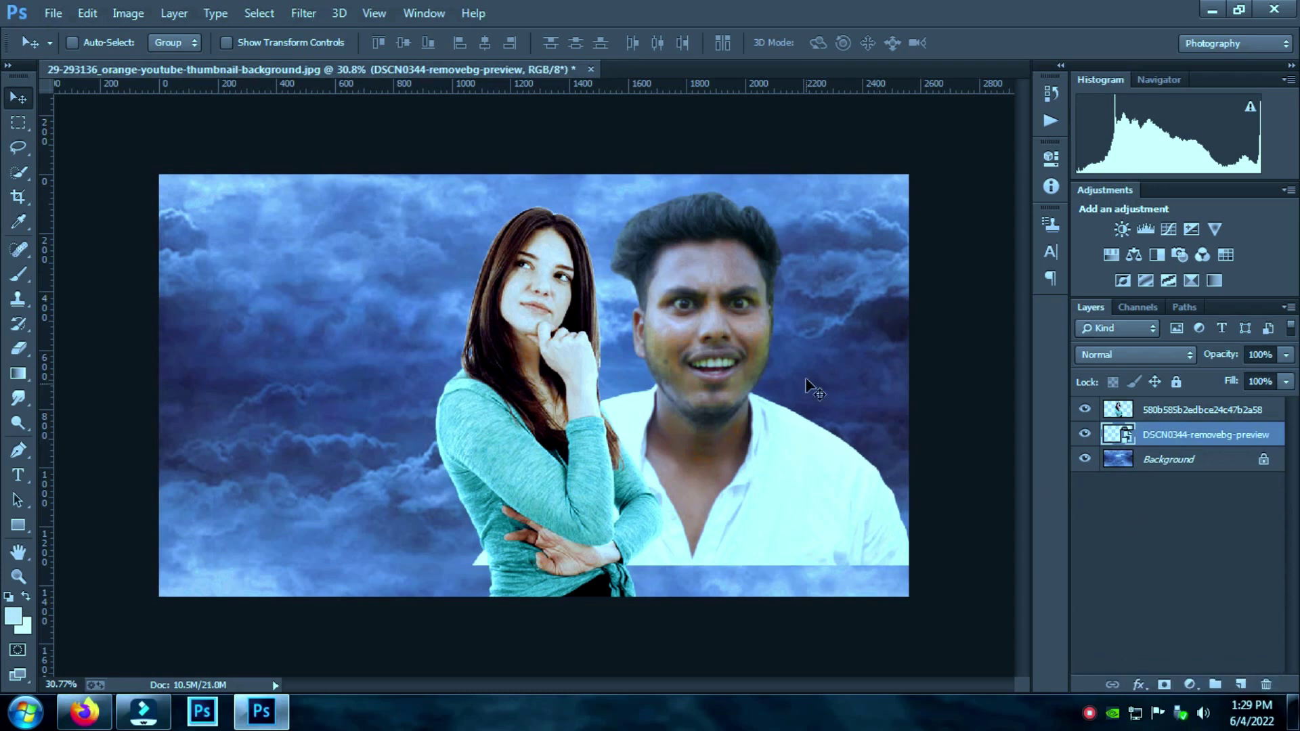
Apply the Camera Raw filter to the man's layer with an exposure of +0.15
left_click(303, 14)
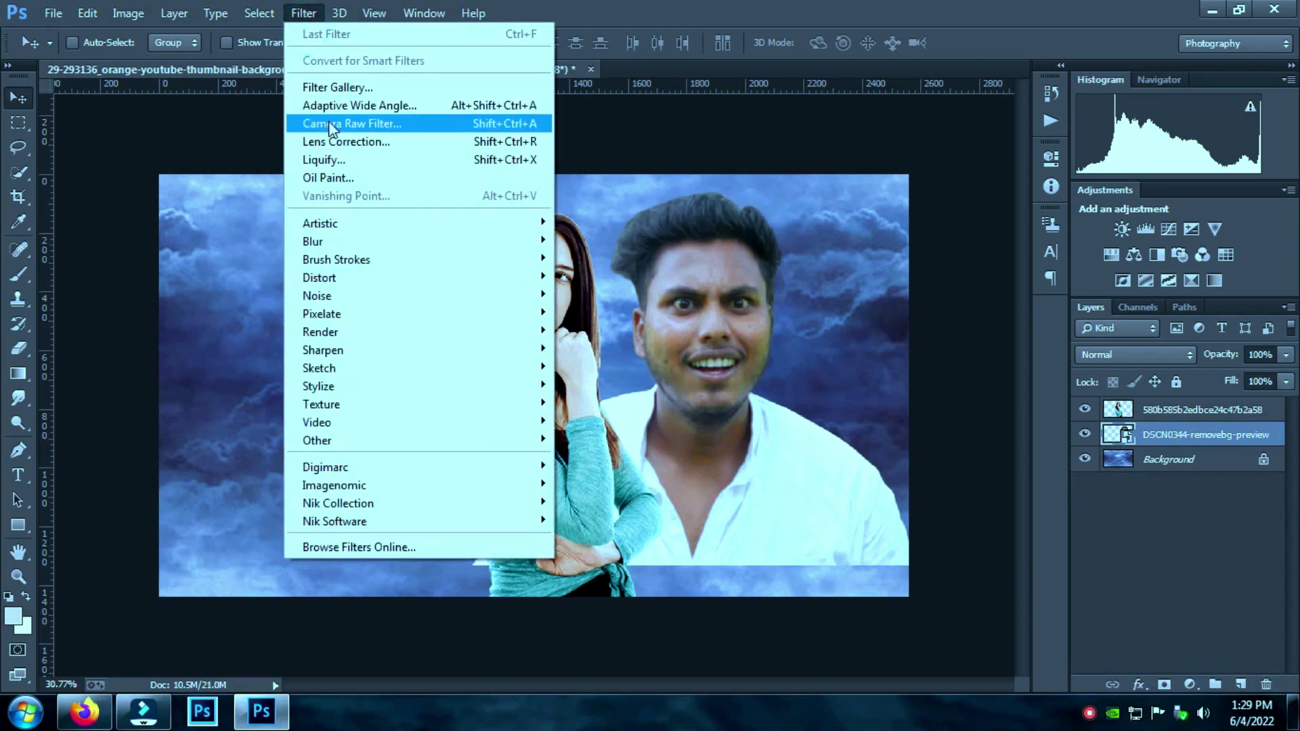
left_click(318, 122)
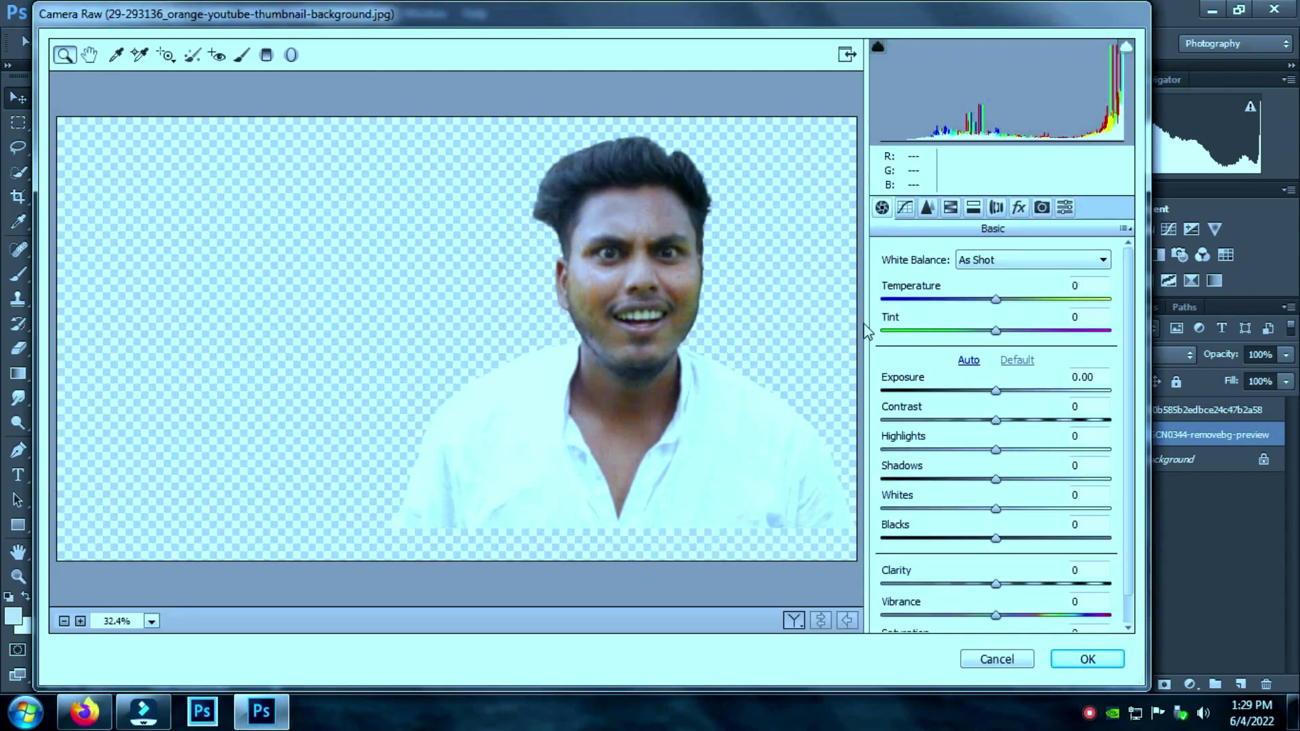
left_click_drag(995, 391, 999, 391)
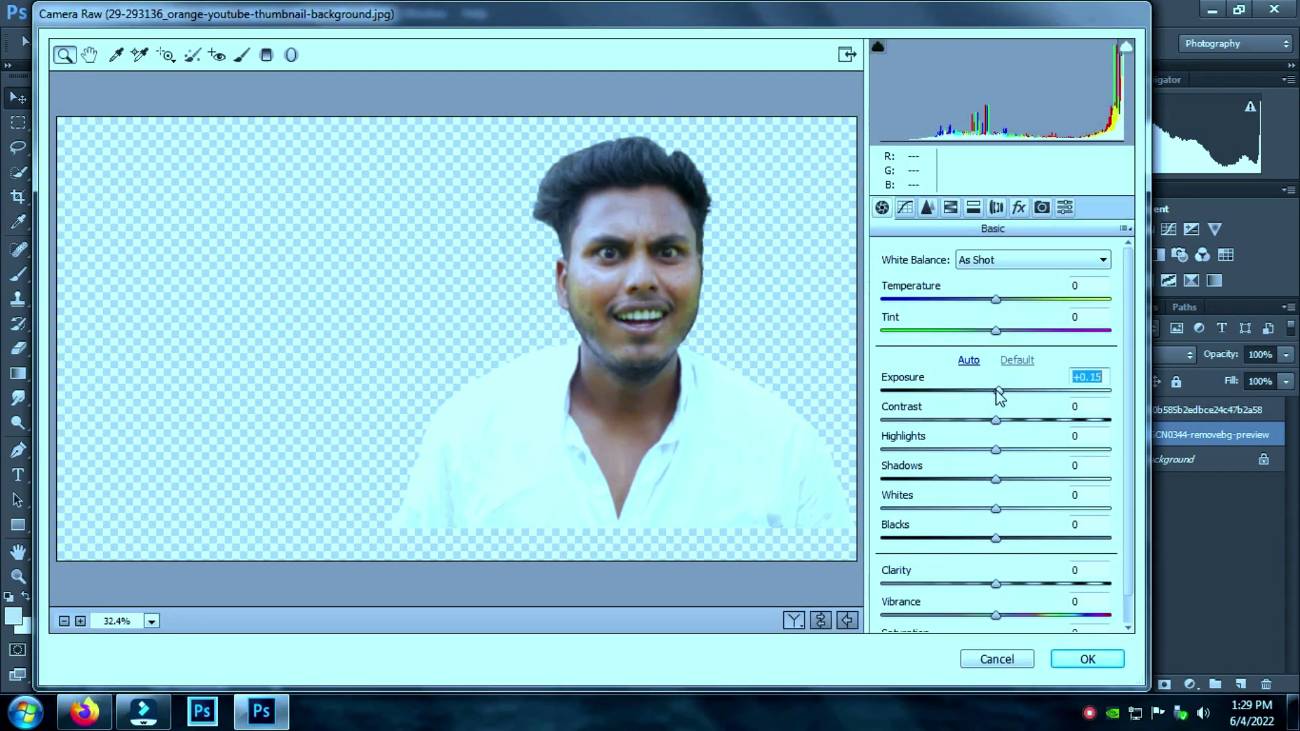
left_click(1100, 657)
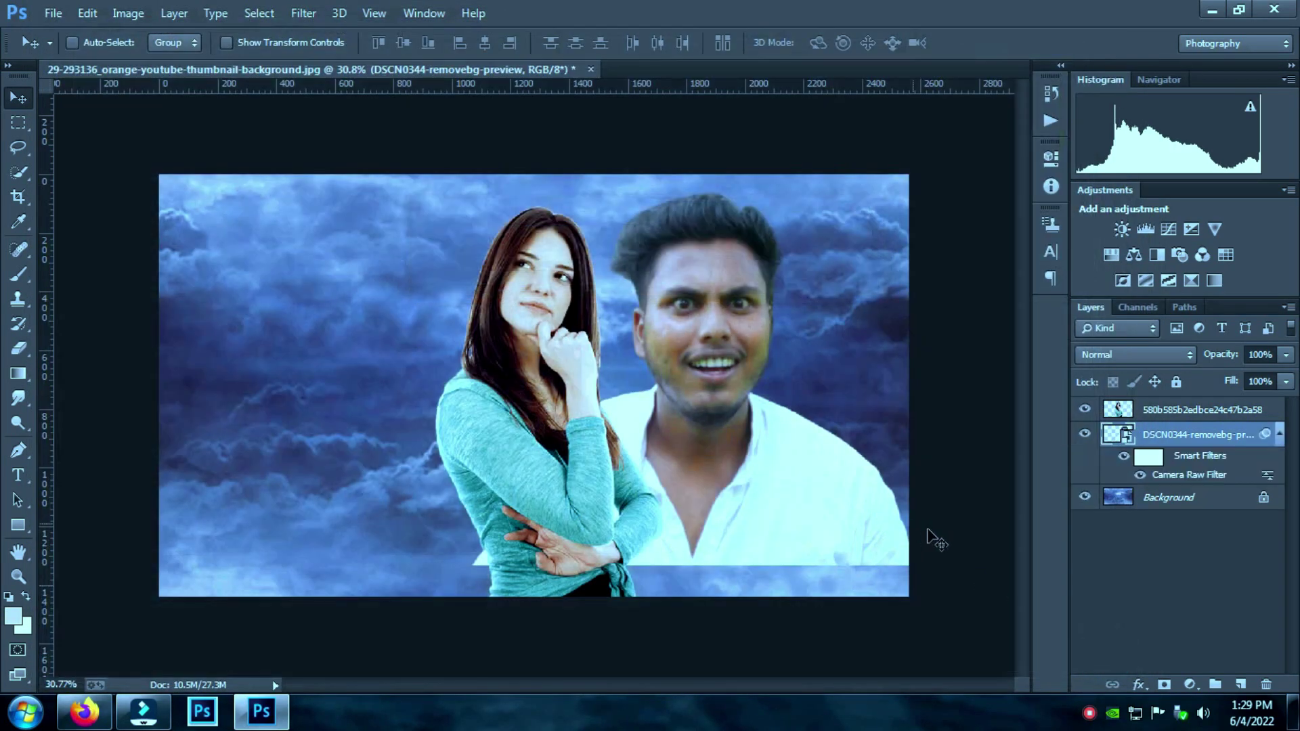
Rasterize the man's layer and smooth the skin on his forehead and cheeks with the Smudge tool at 11% strength
left_click(18, 398)
left_click(113, 288)
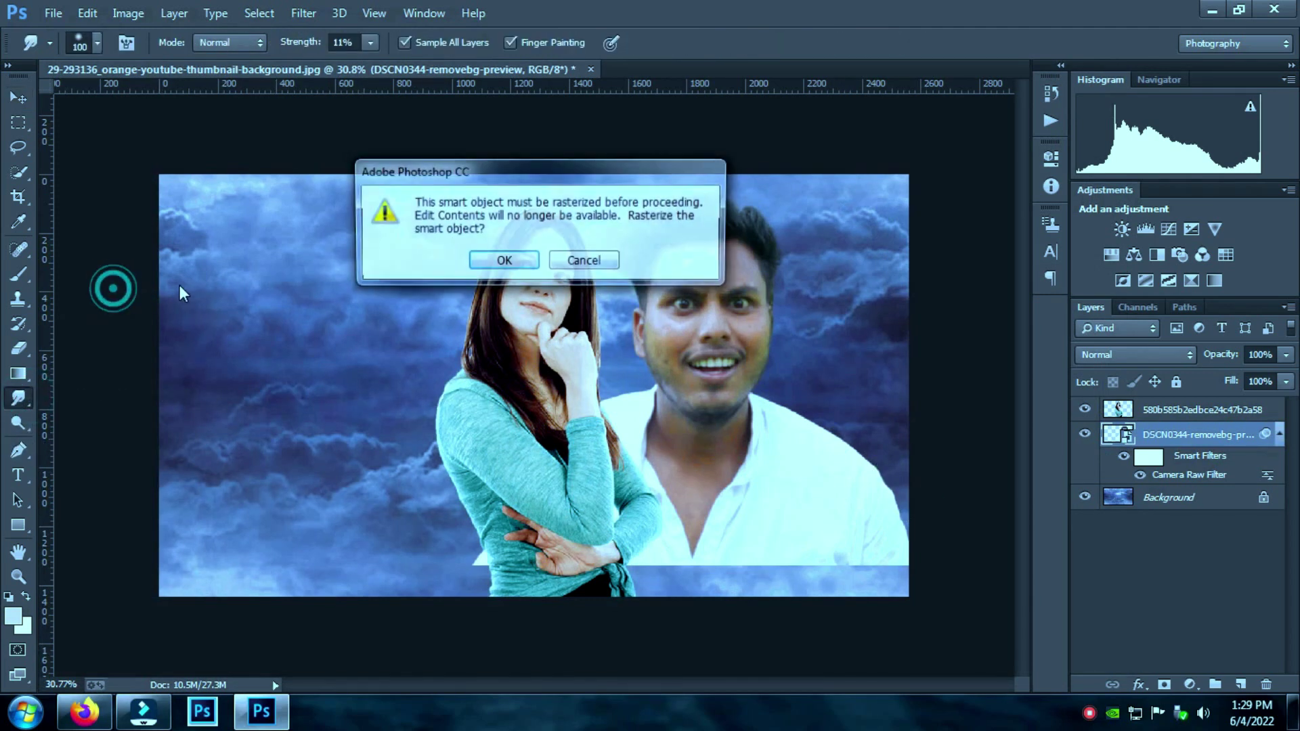
left_click(503, 260)
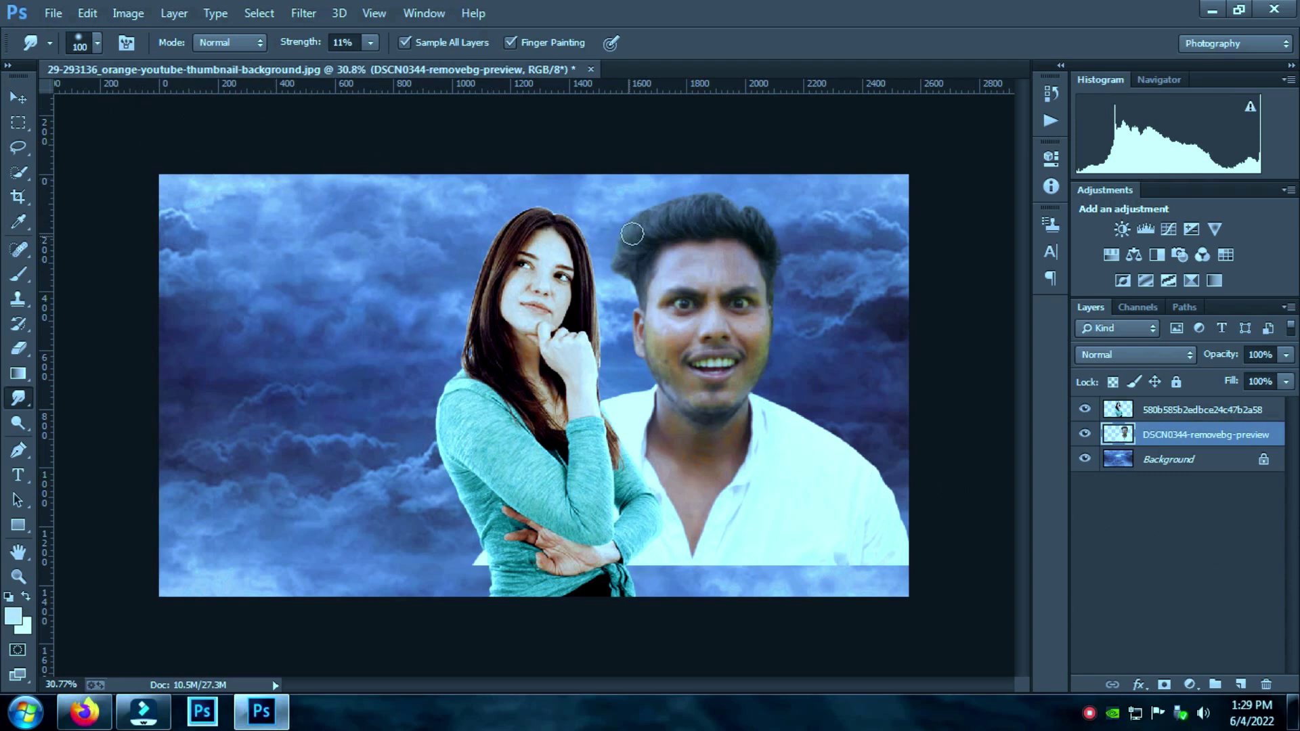
scroll(636, 235, "up", 3)
mouse_move(779, 296)
left_mouse_down()
mouse_move(774, 308)
mouse_move(783, 272)
mouse_move(825, 268)
left_mouse_up()
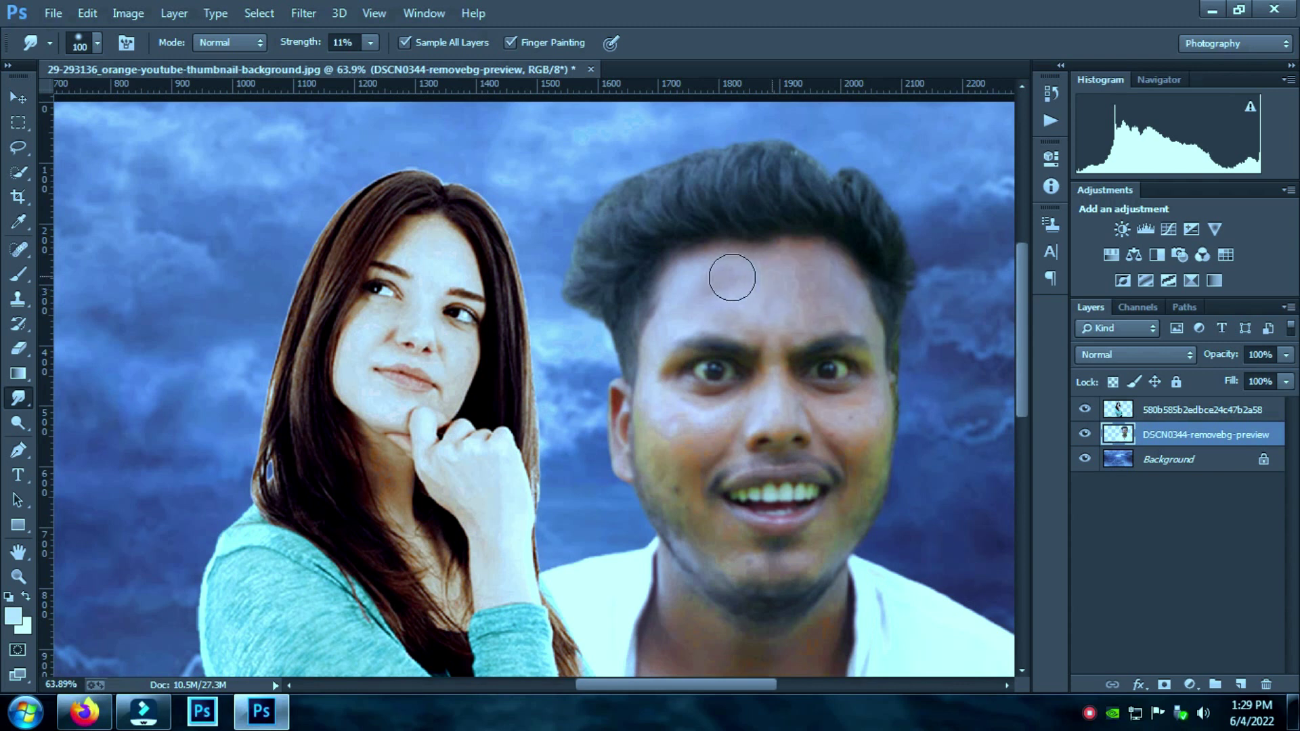
mouse_move(735, 423)
left_mouse_down()
mouse_move(691, 439)
mouse_move(667, 497)
mouse_move(667, 477)
mouse_move(679, 524)
mouse_move(708, 549)
mouse_move(824, 564)
mouse_move(749, 563)
mouse_move(809, 561)
mouse_move(857, 485)
mouse_move(860, 412)
mouse_move(864, 463)
mouse_move(872, 453)
mouse_move(824, 555)
mouse_move(753, 567)
mouse_move(715, 552)
mouse_move(774, 595)
mouse_move(706, 599)
mouse_move(685, 449)
mouse_move(774, 383)
mouse_move(788, 288)
mouse_move(858, 356)
mouse_move(857, 323)
mouse_move(868, 401)
mouse_move(848, 418)
mouse_move(812, 417)
mouse_move(854, 437)
mouse_move(864, 466)
mouse_move(874, 452)
mouse_move(860, 521)
mouse_move(790, 589)
mouse_move(690, 558)
mouse_move(663, 488)
mouse_move(723, 470)
left_mouse_up()
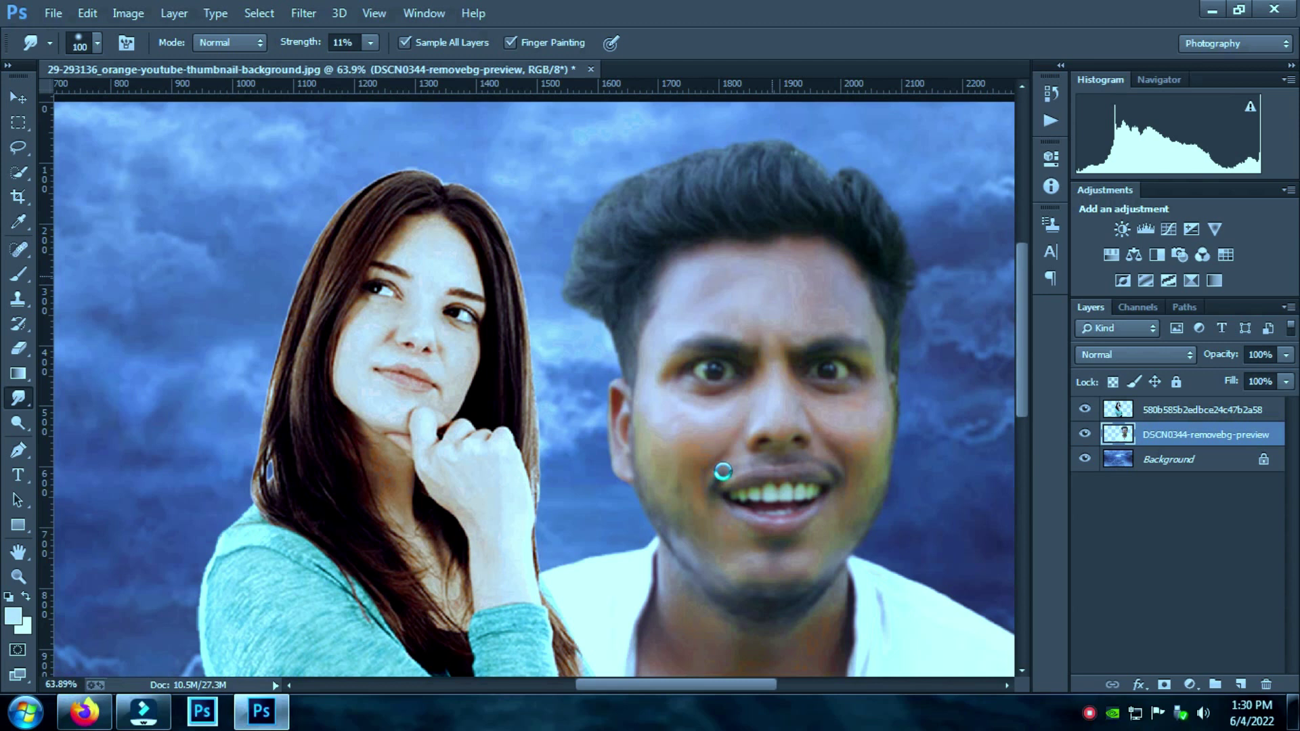
scroll(722, 471, "down", 4)
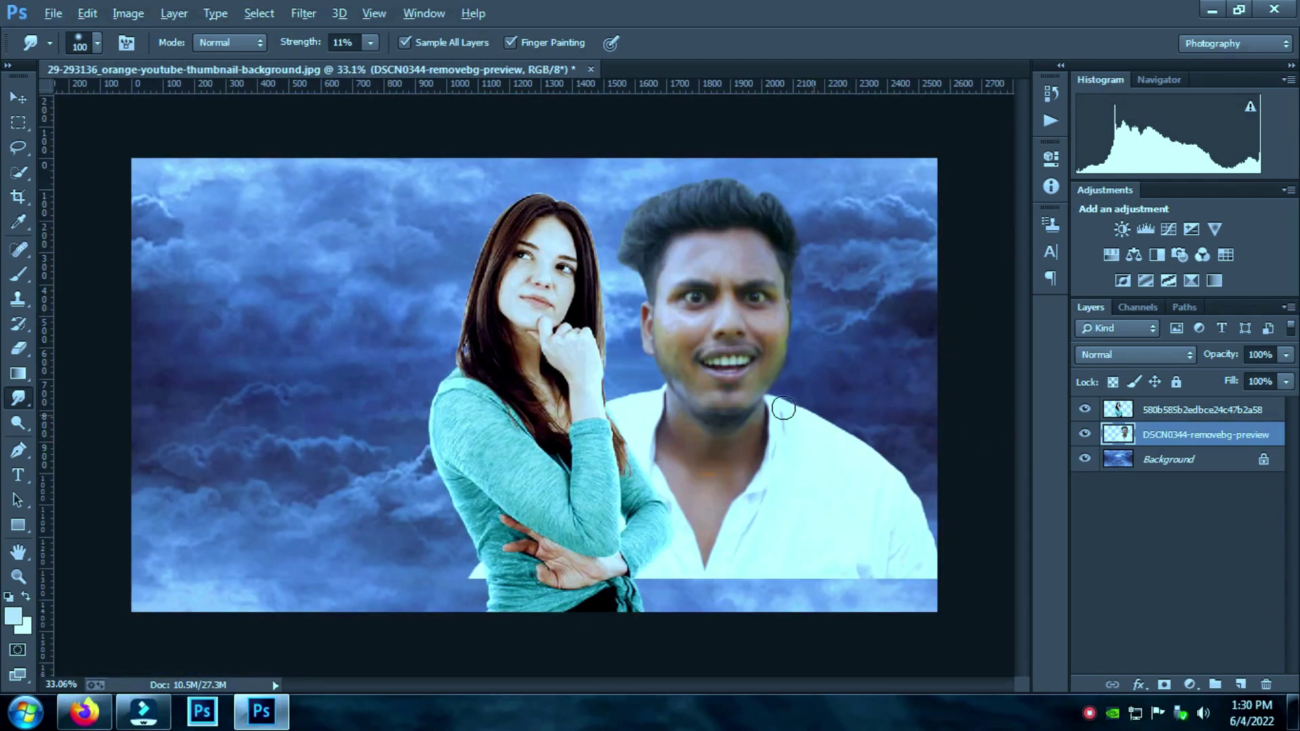
scroll(782, 408, "up", 3)
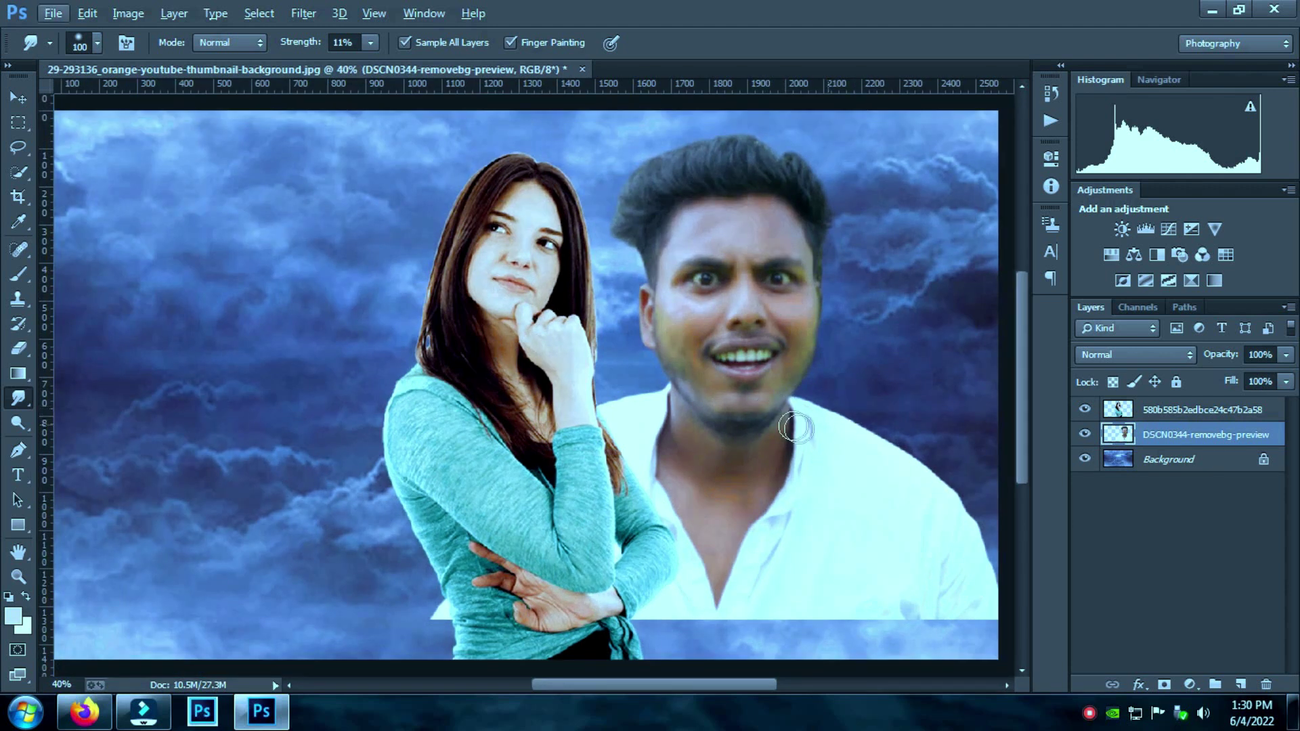
scroll(802, 443, "down", 1)
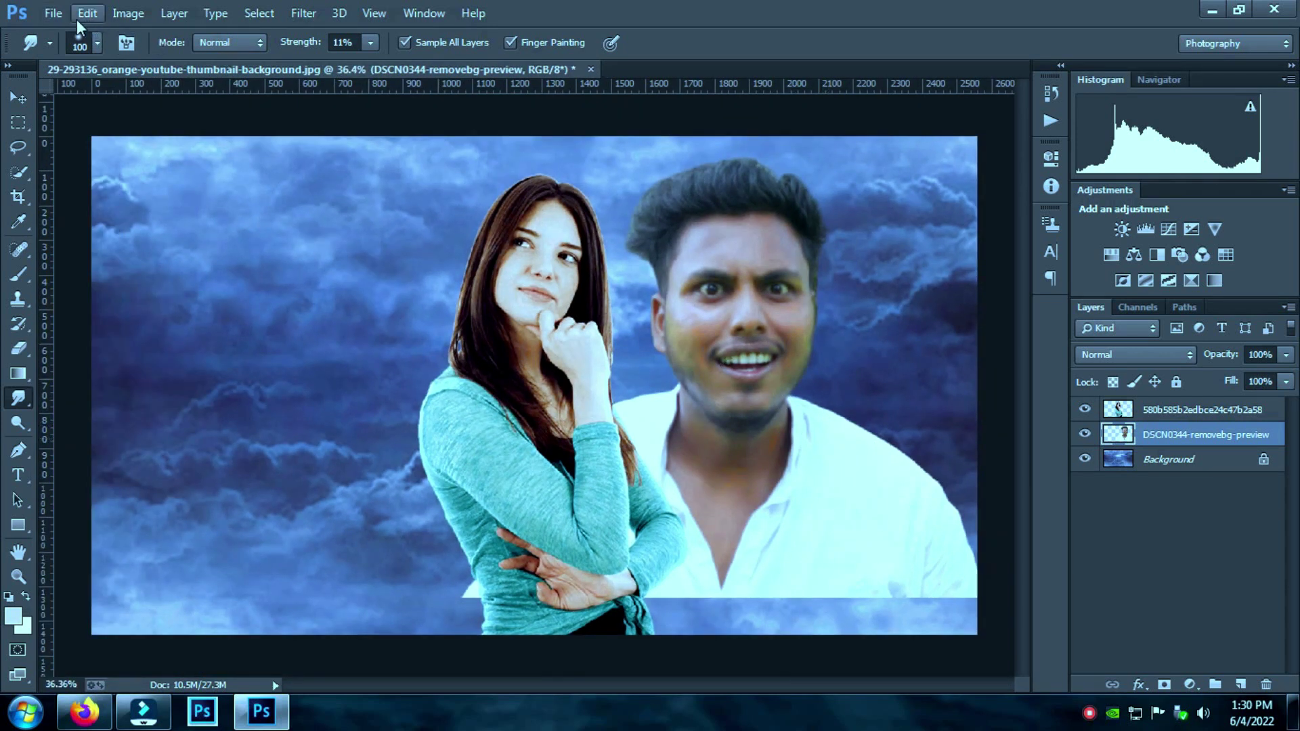
Place the eye_PNG35679 image and scale it down to 32.16% by 28.38% over the man's eye nearer the woman
left_click(54, 12)
left_click(92, 287)
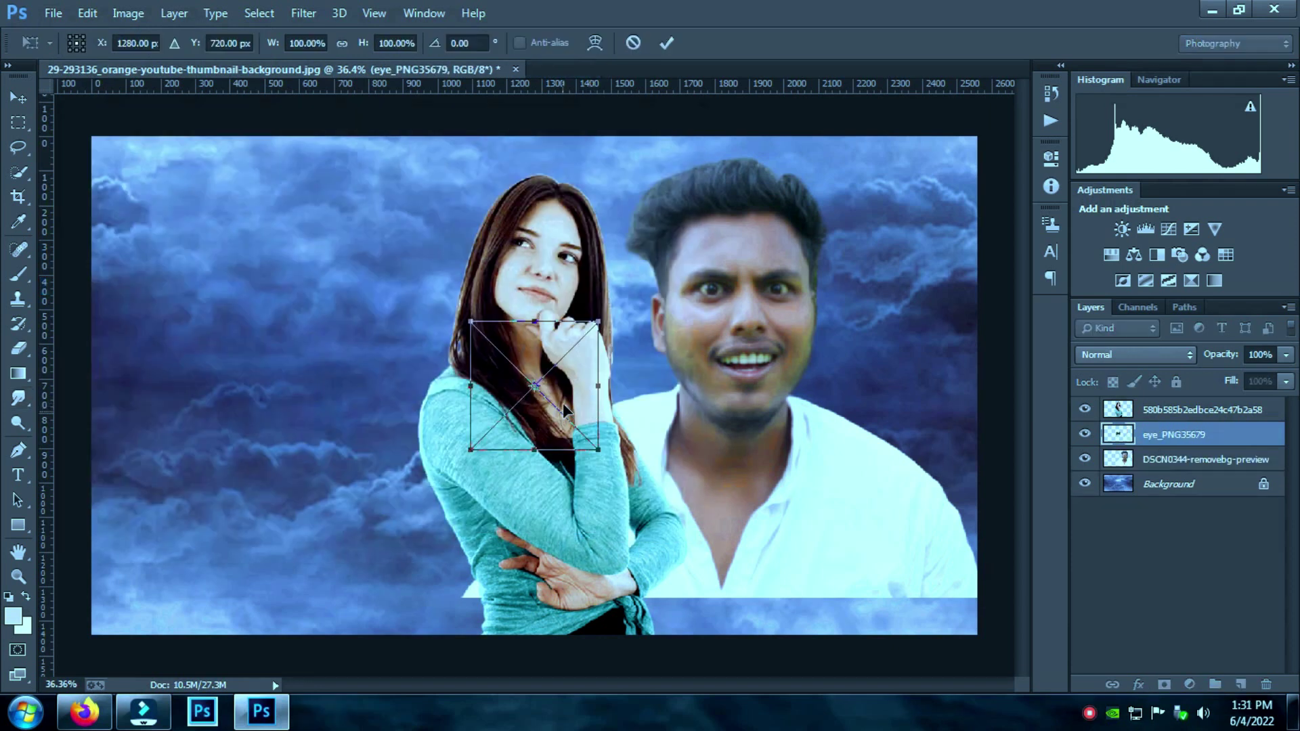
left_click_drag(563, 403, 716, 348)
scroll(716, 348, "up", 4)
left_click_drag(760, 417, 724, 277)
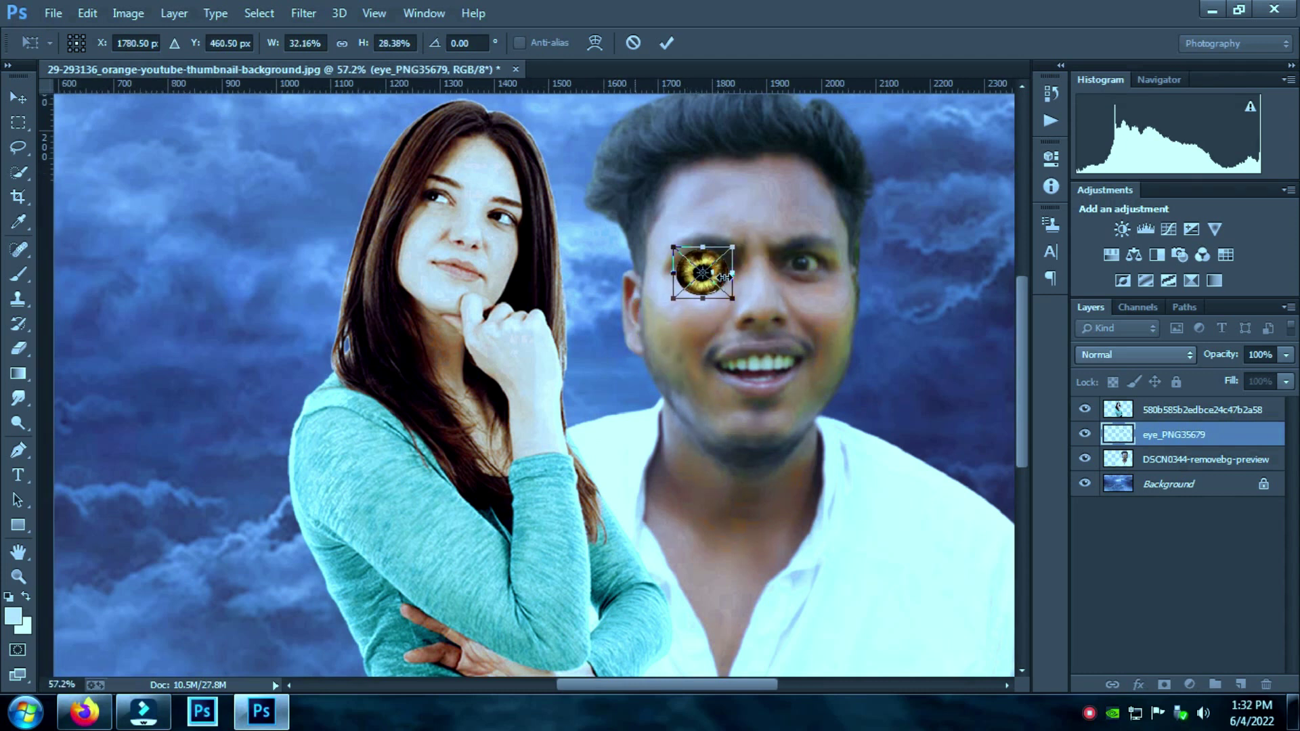
Shrink the placed eye to 12.16% by 10.54%, fit it over the man's iris and commit the transform
scroll(724, 278, "up", 5)
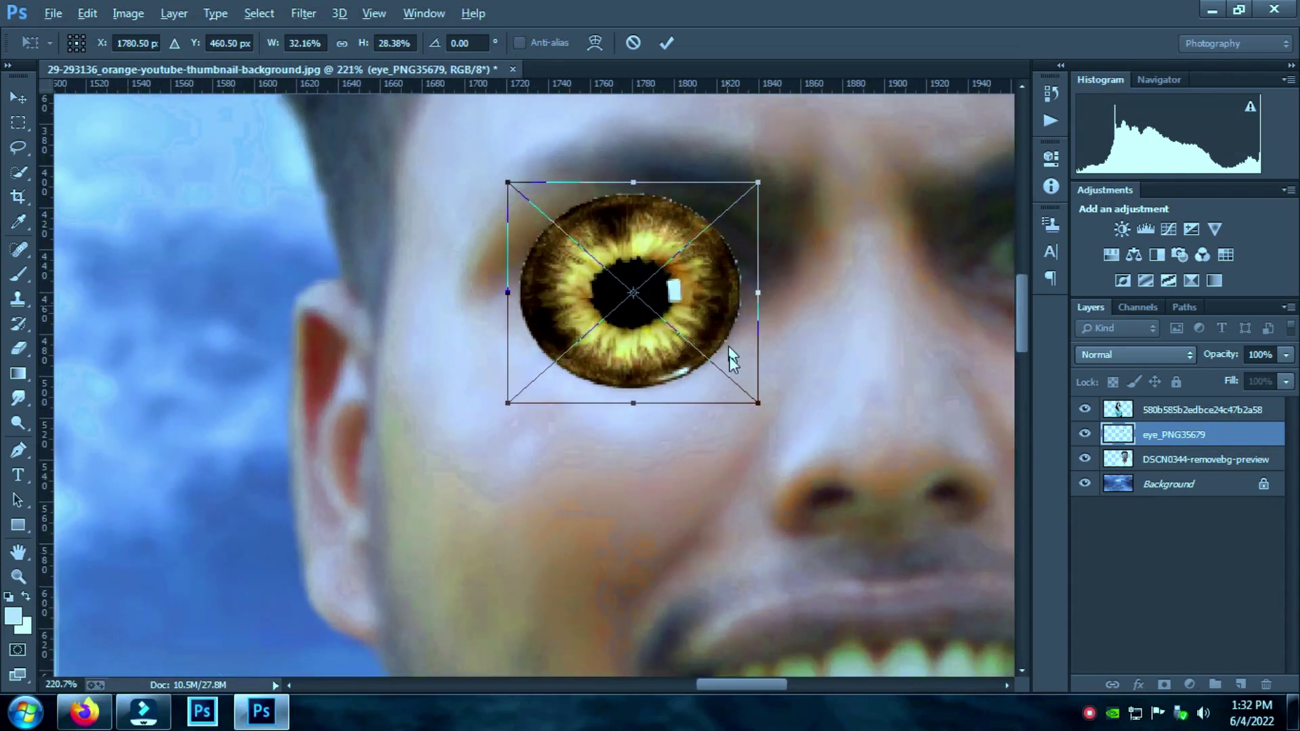
left_click_drag(758, 405, 703, 354)
left_click_drag(685, 298, 705, 273)
left_click_drag(721, 332, 693, 268)
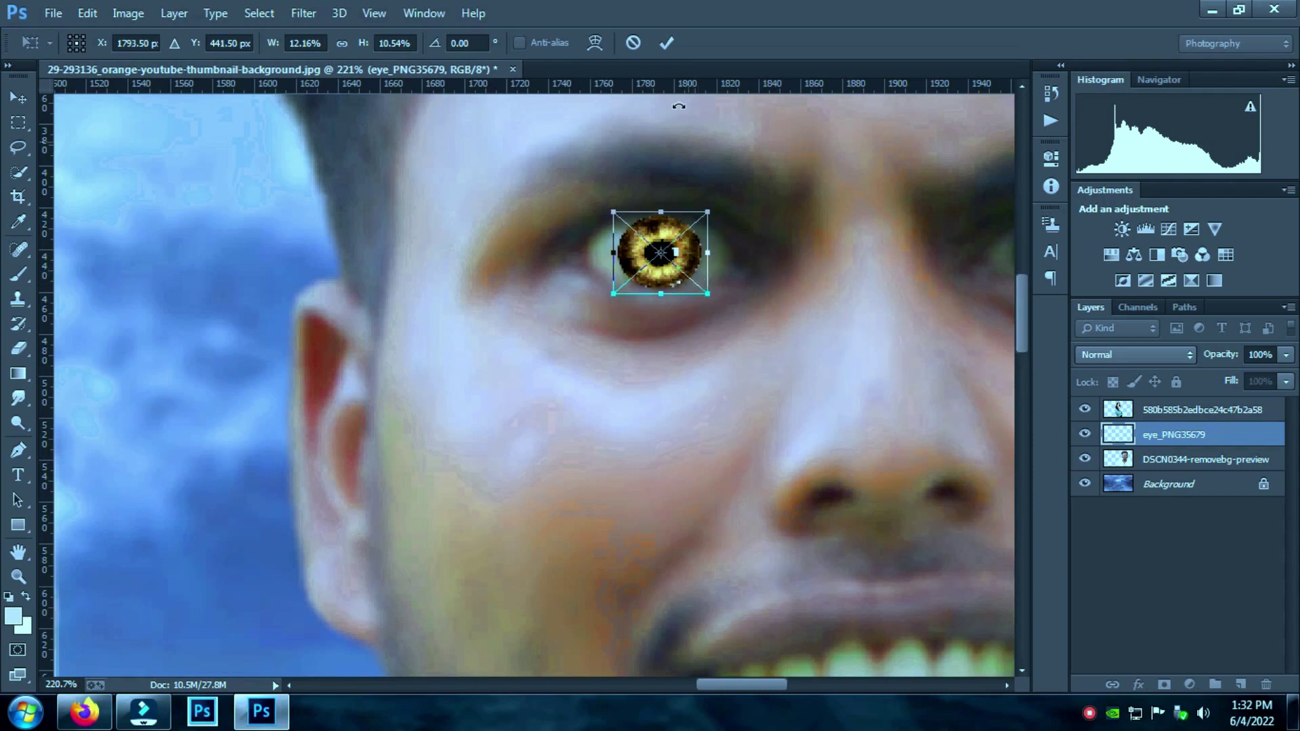
left_click(666, 42)
left_click(704, 244)
left_click(537, 261)
Trim the outer rim of the placed eye on the eye_PNG35679 layer with a 10 px Eraser
left_click(24, 348)
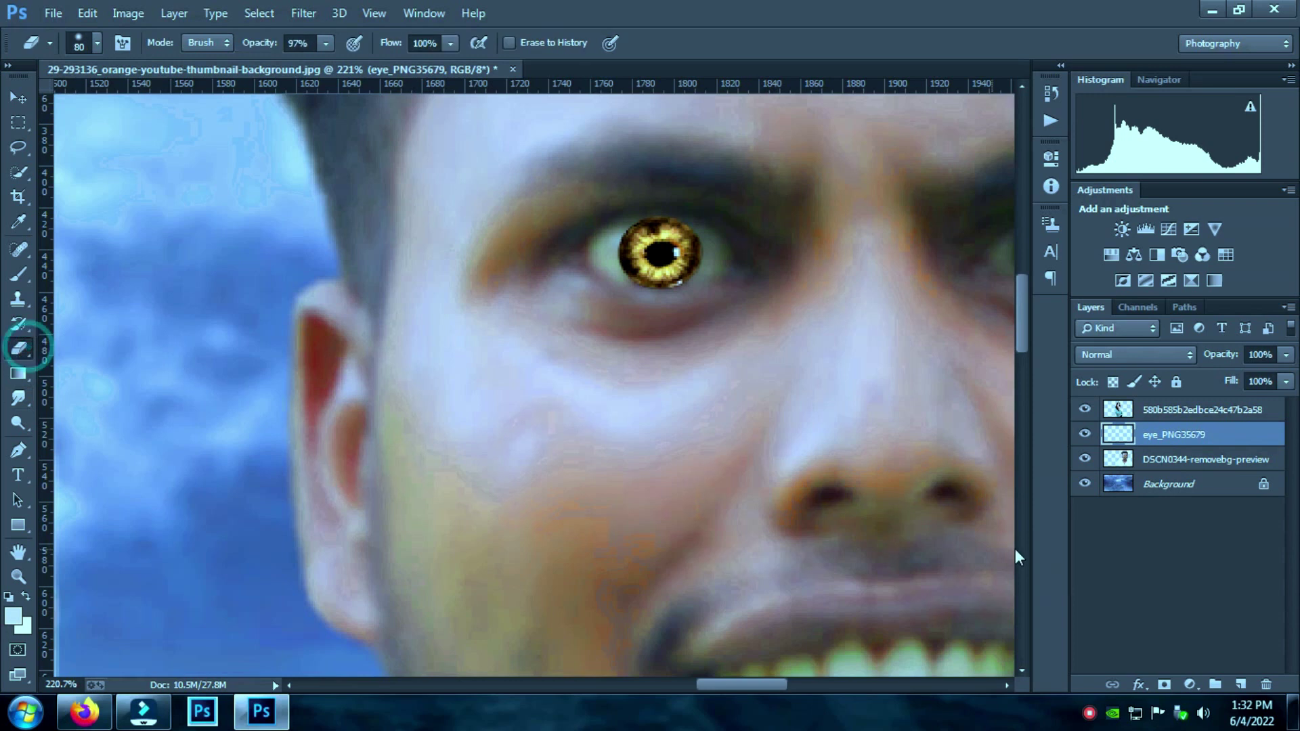
left_click(1164, 409)
left_click(1159, 435)
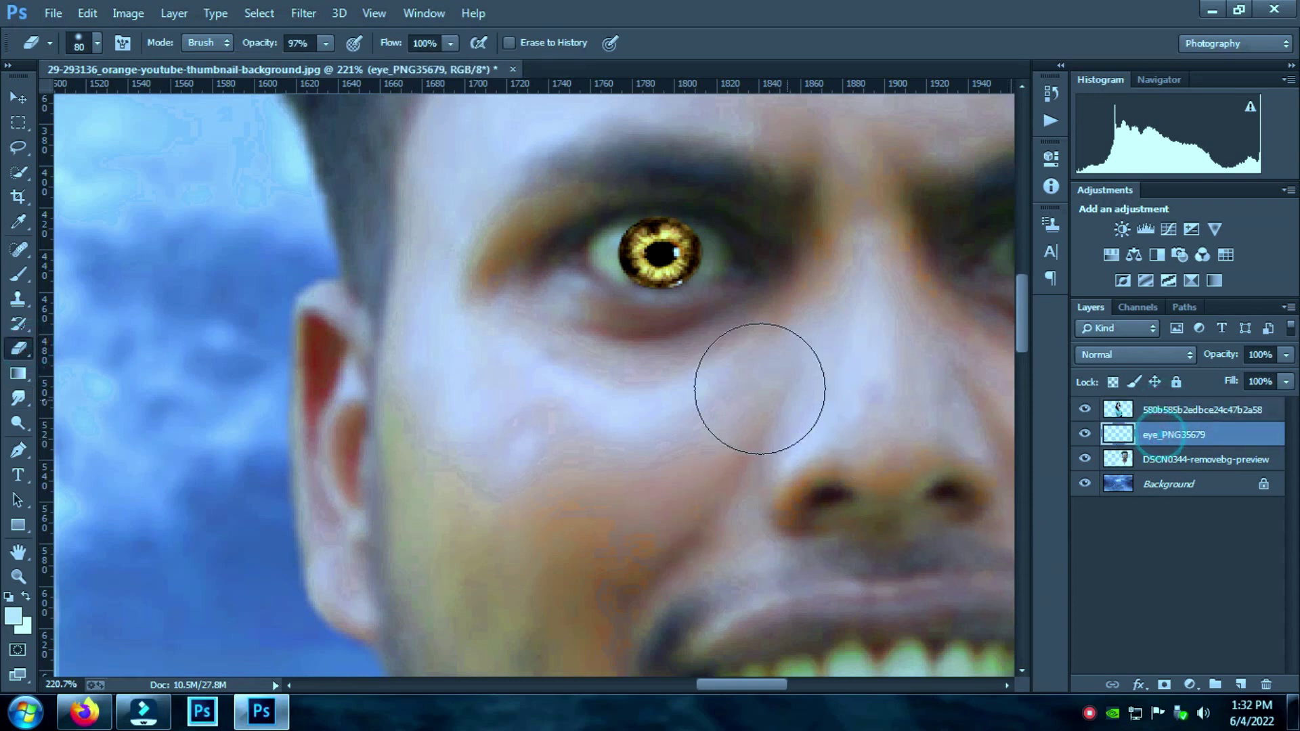
key("bracketleft")
key("bracketleft")
key("bracketleft")
key("bracketleft")
key("bracketleft")
key("bracketleft")
key("bracketleft")
key("bracketleft")
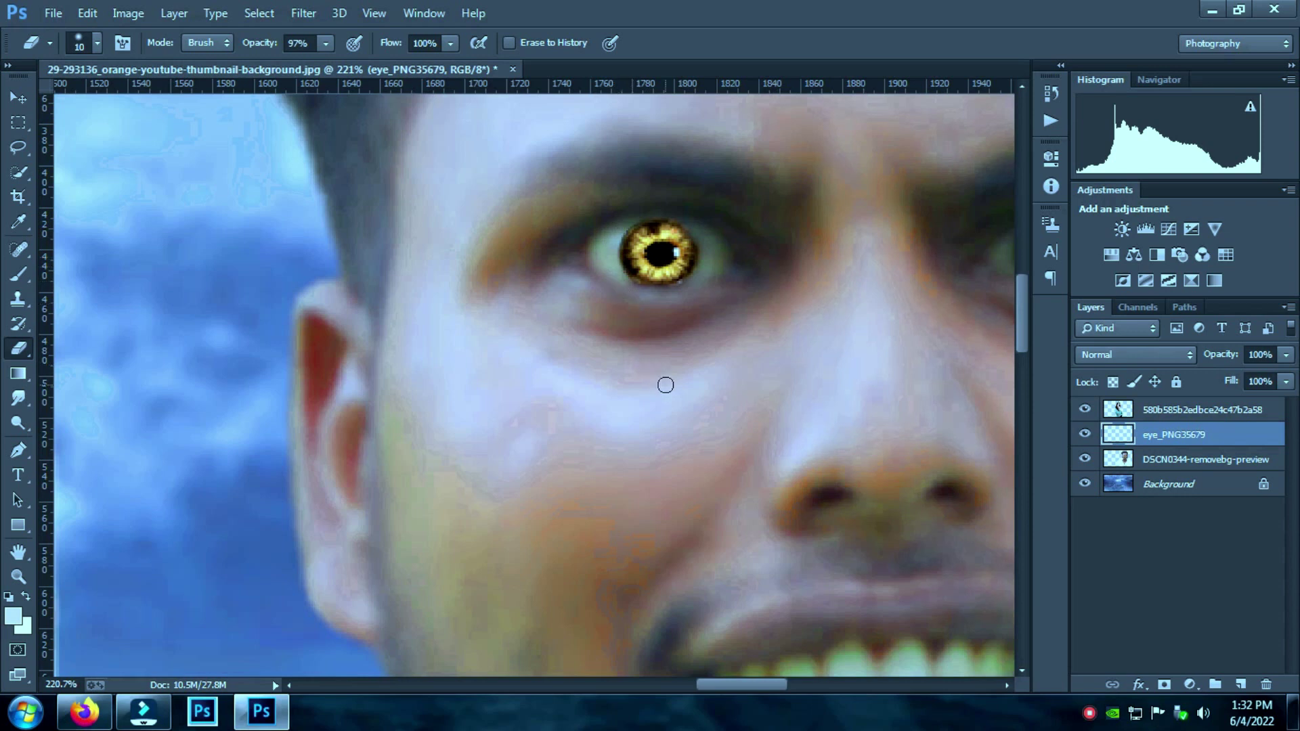
Duplicate the yellow iris onto the man's other eye and merge the two eye layers
key("ctrl+0")
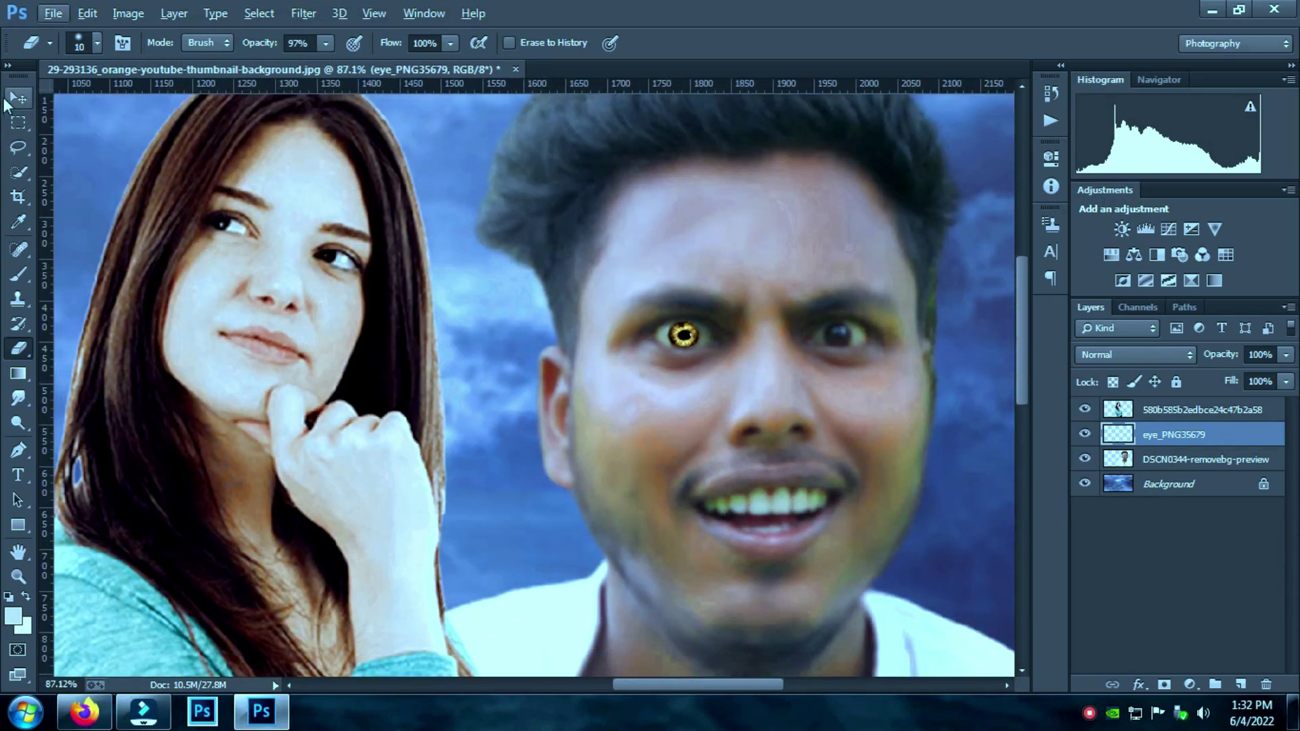
left_click(18, 98)
left_click_drag(683, 335, 848, 338)
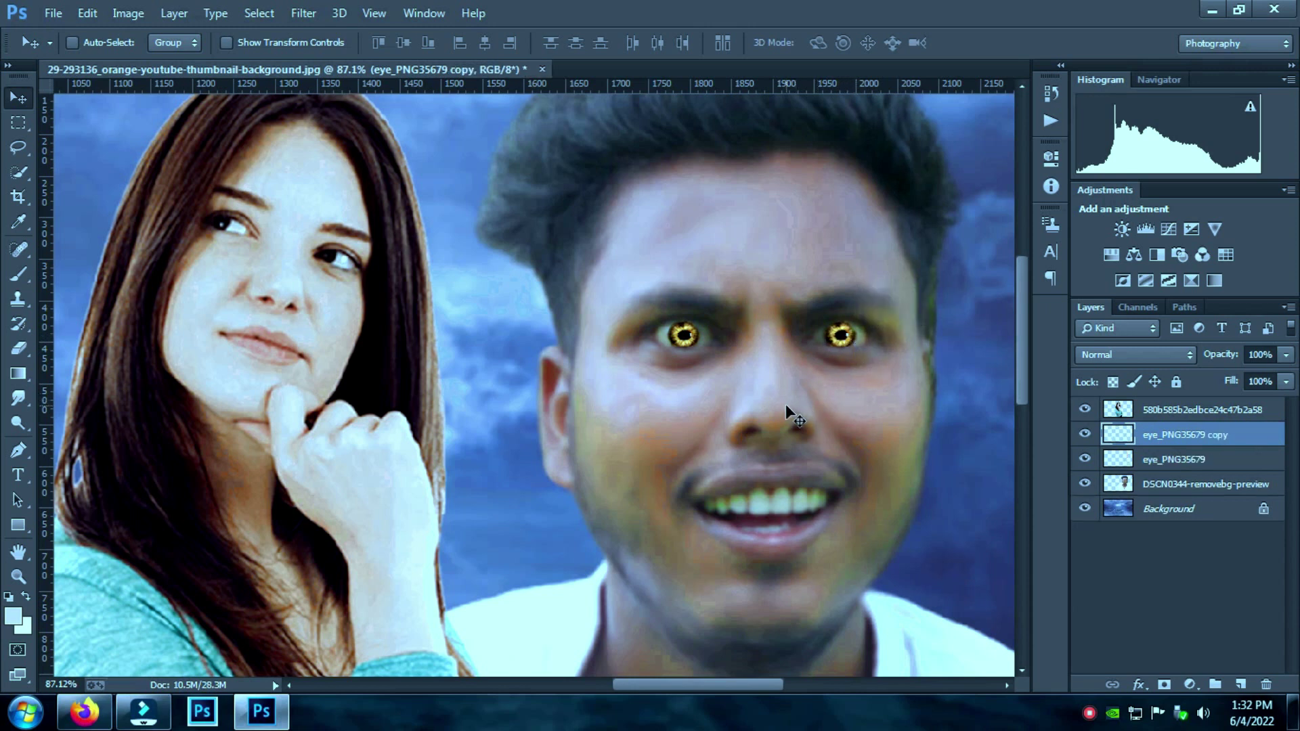
scroll(785, 404, "down", 2)
left_click(1169, 460, "ctrl")
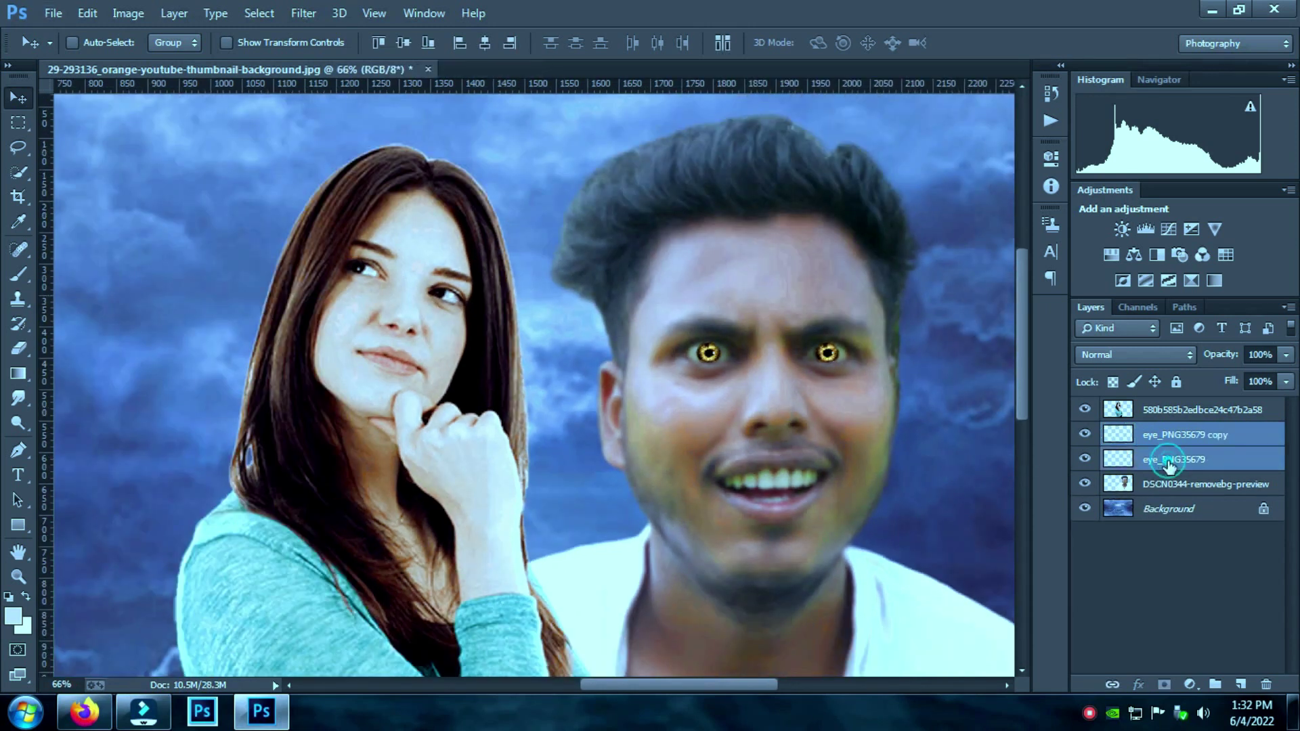
right_click(1169, 461)
left_click(845, 544)
Lower the opacity of the merged eye layer to 27%
left_click(1285, 355)
left_click_drag(1284, 374, 1232, 376)
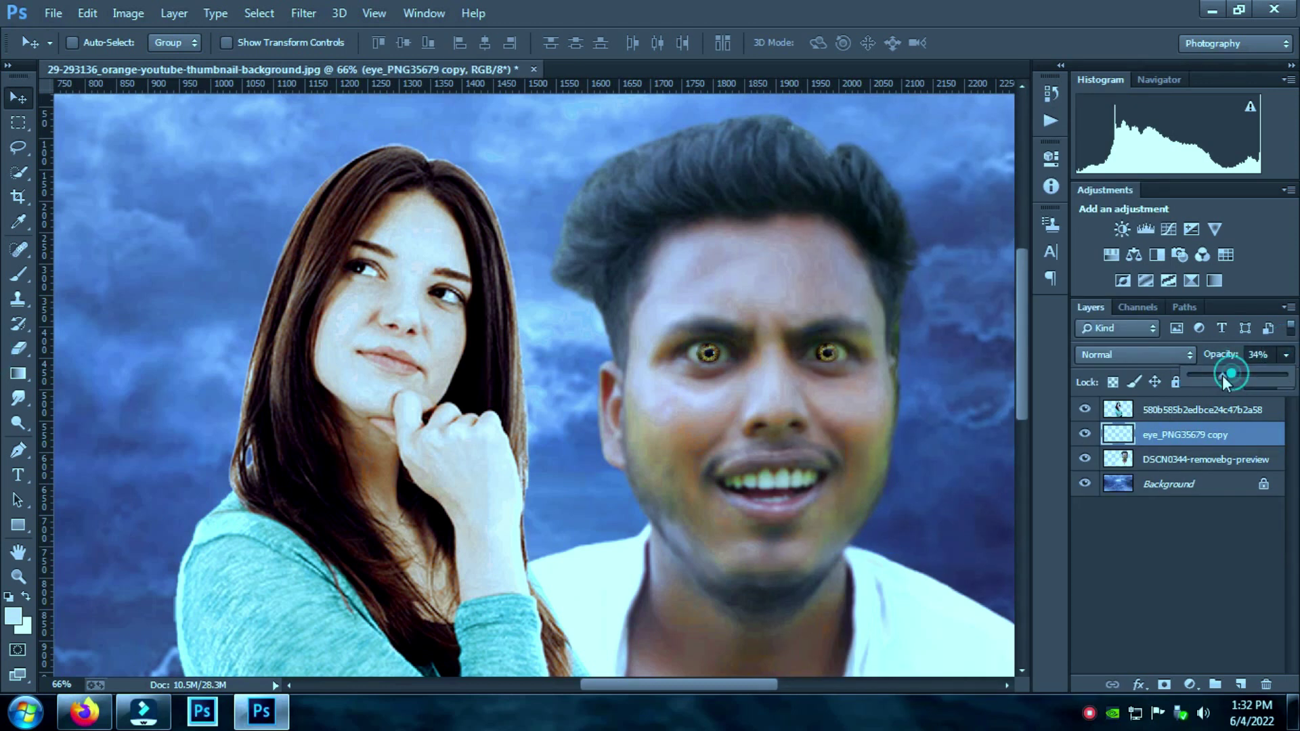
left_click_drag(1212, 378, 1215, 377)
scroll(847, 378, "down", 3)
key("alt")
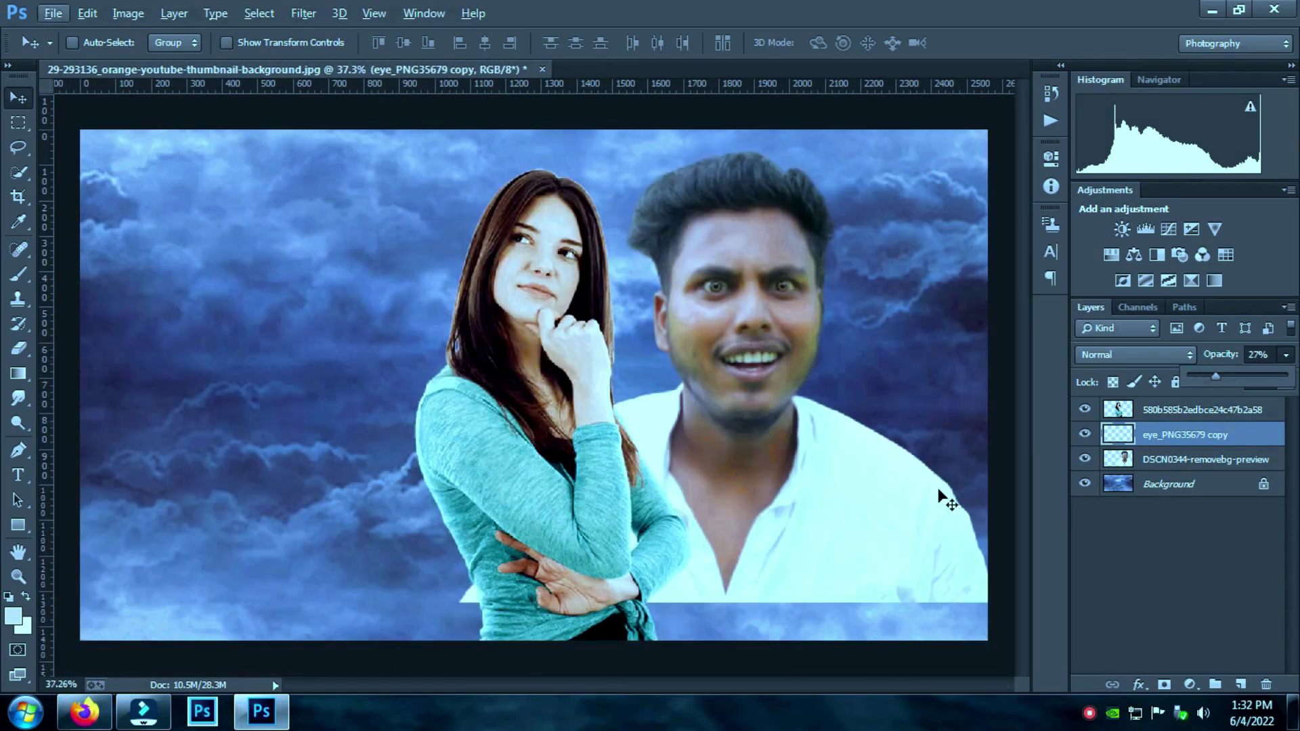
Add a layer mask to the man's layer and fade his shirt's lower edge into the clouds with 100% opacity gradients
left_click(1179, 411)
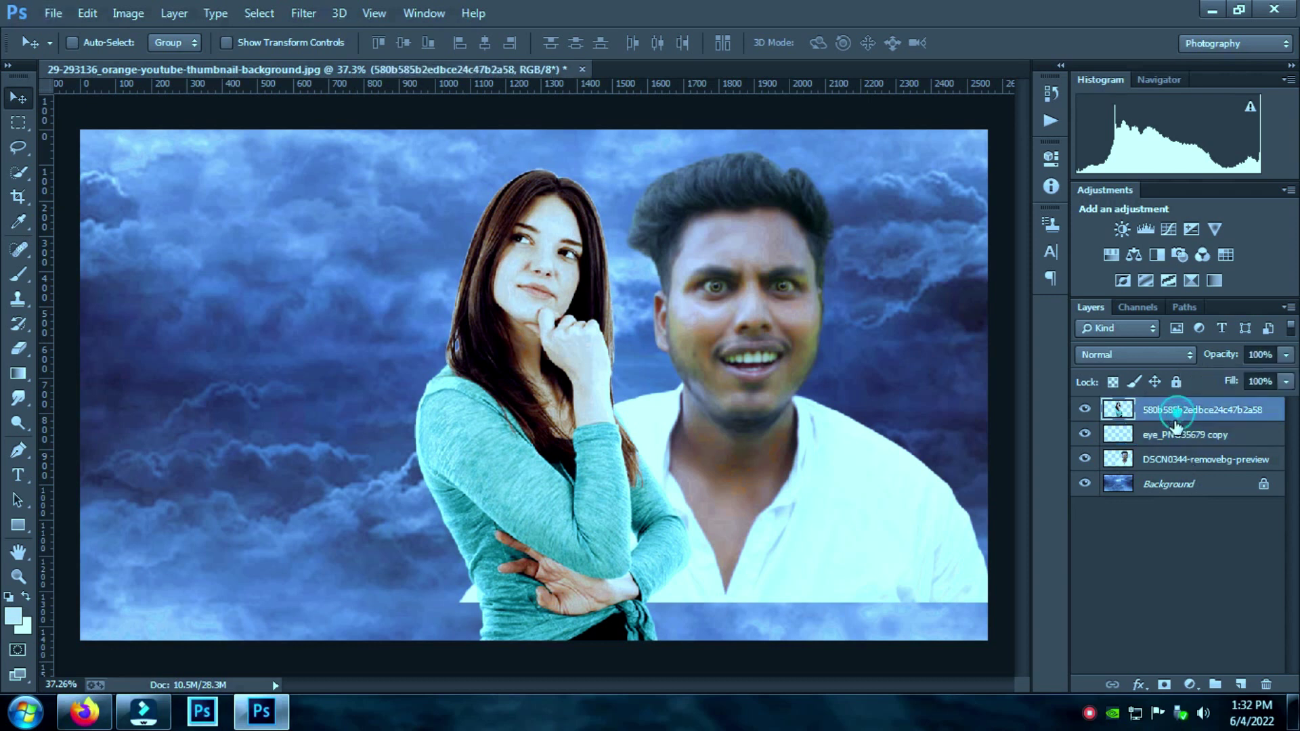
left_click(1151, 460)
left_click(18, 374)
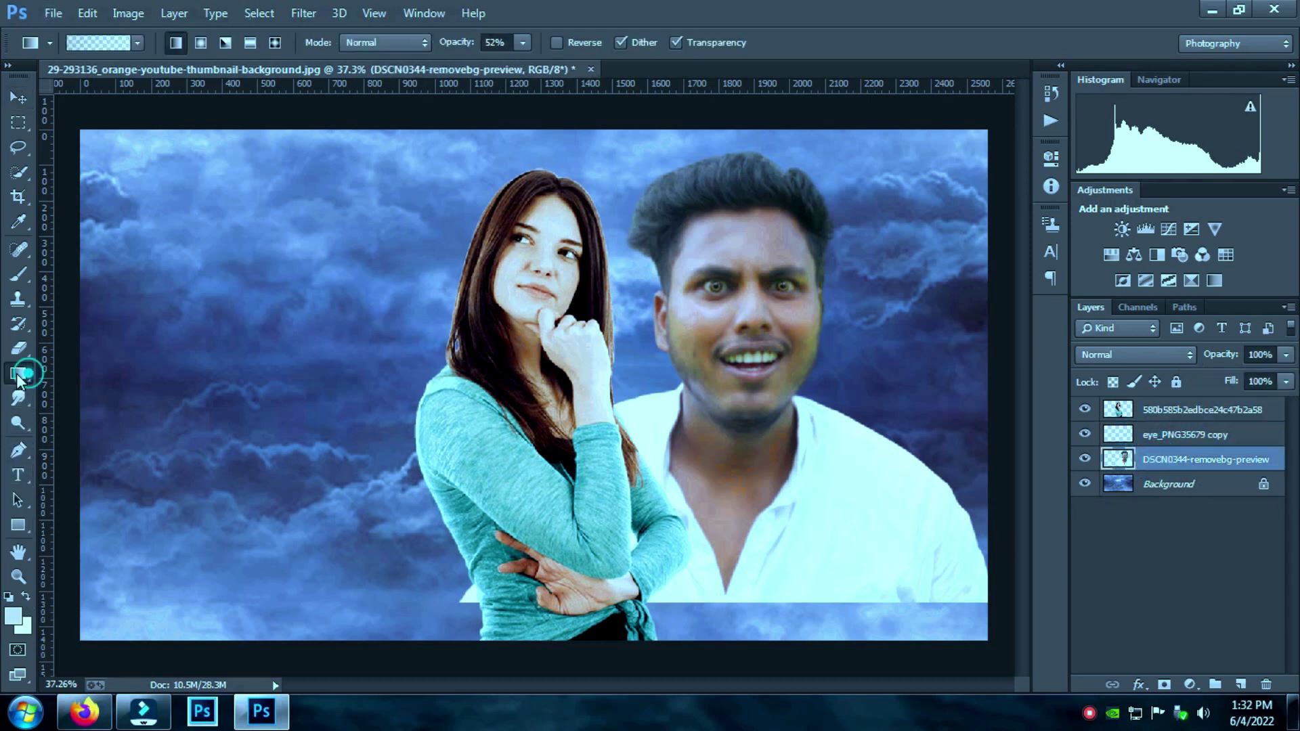
mouse_move(721, 623)
left_mouse_down()
mouse_move(790, 614)
mouse_move(779, 528)
left_mouse_up()
left_click_drag(758, 617, 760, 558)
mouse_move(813, 604)
left_mouse_down()
mouse_move(809, 546)
mouse_move(787, 545)
mouse_move(764, 509)
left_mouse_up()
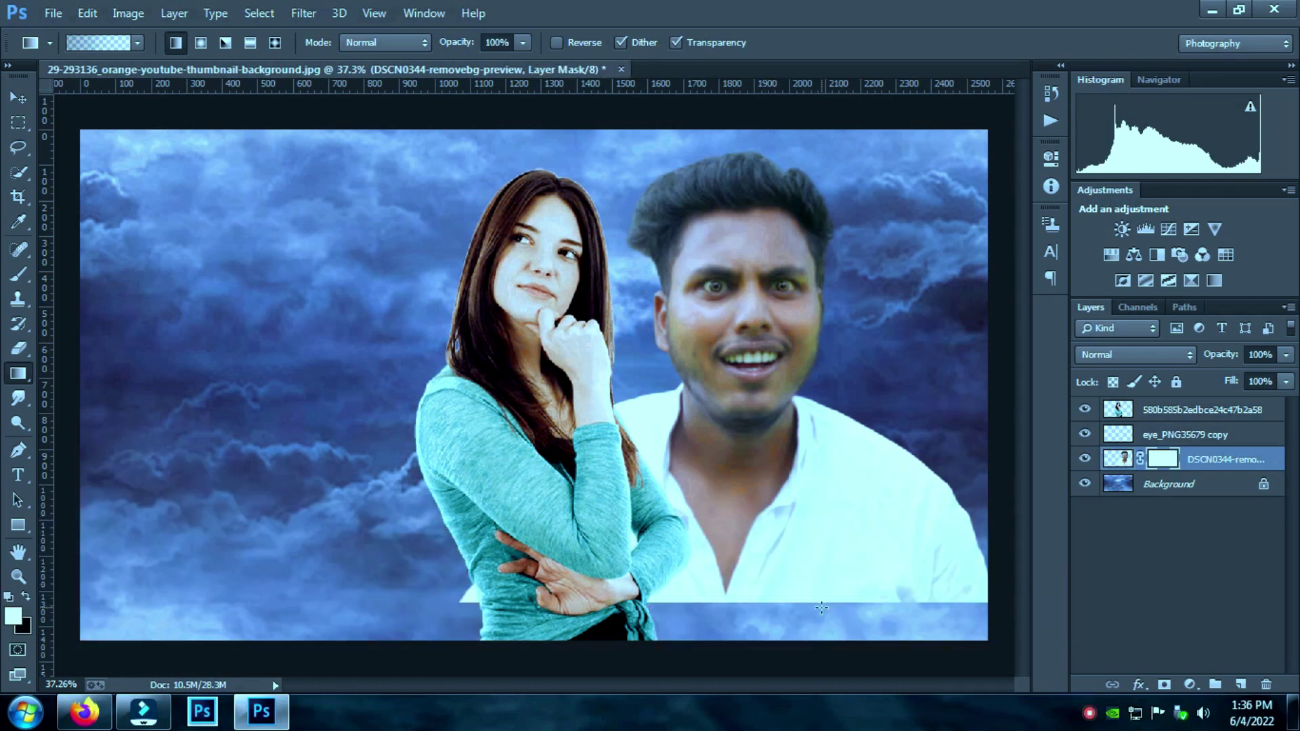
key("alt")
left_click_drag(828, 625, 792, 503)
left_click_drag(796, 613, 796, 512)
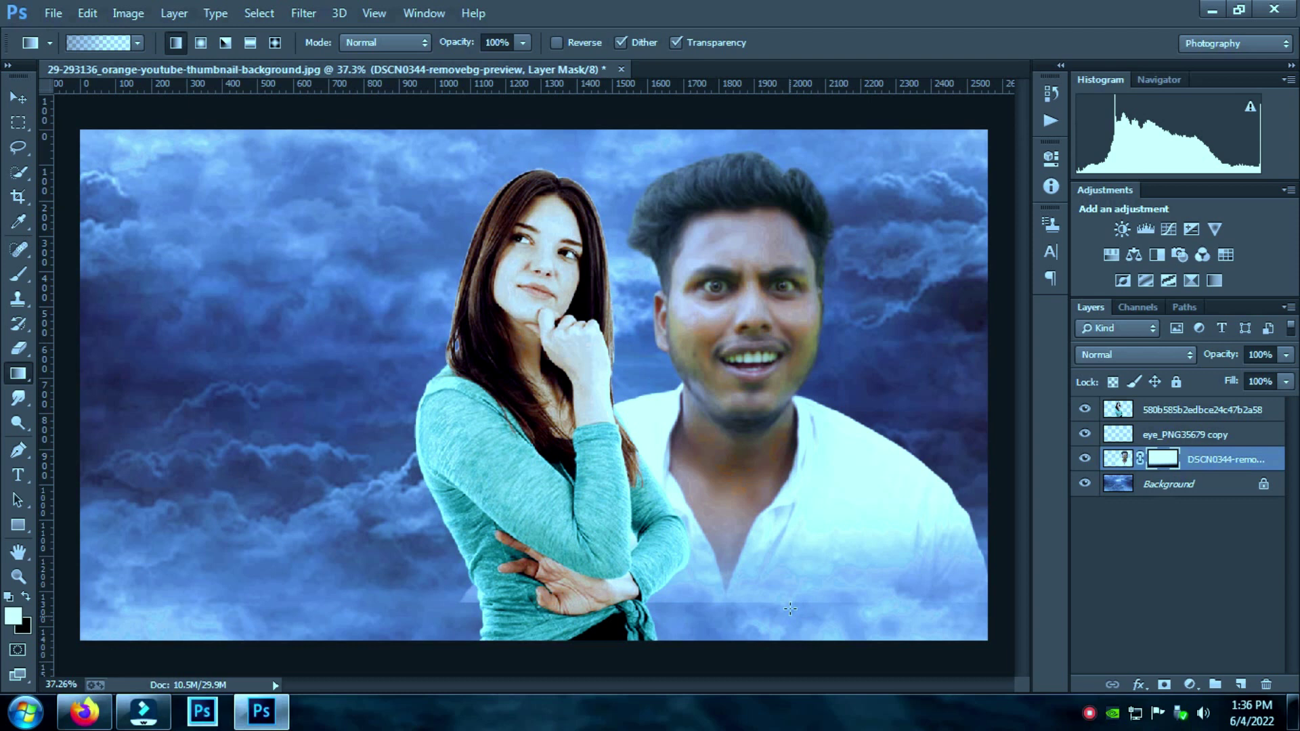
left_click_drag(926, 547, 926, 546)
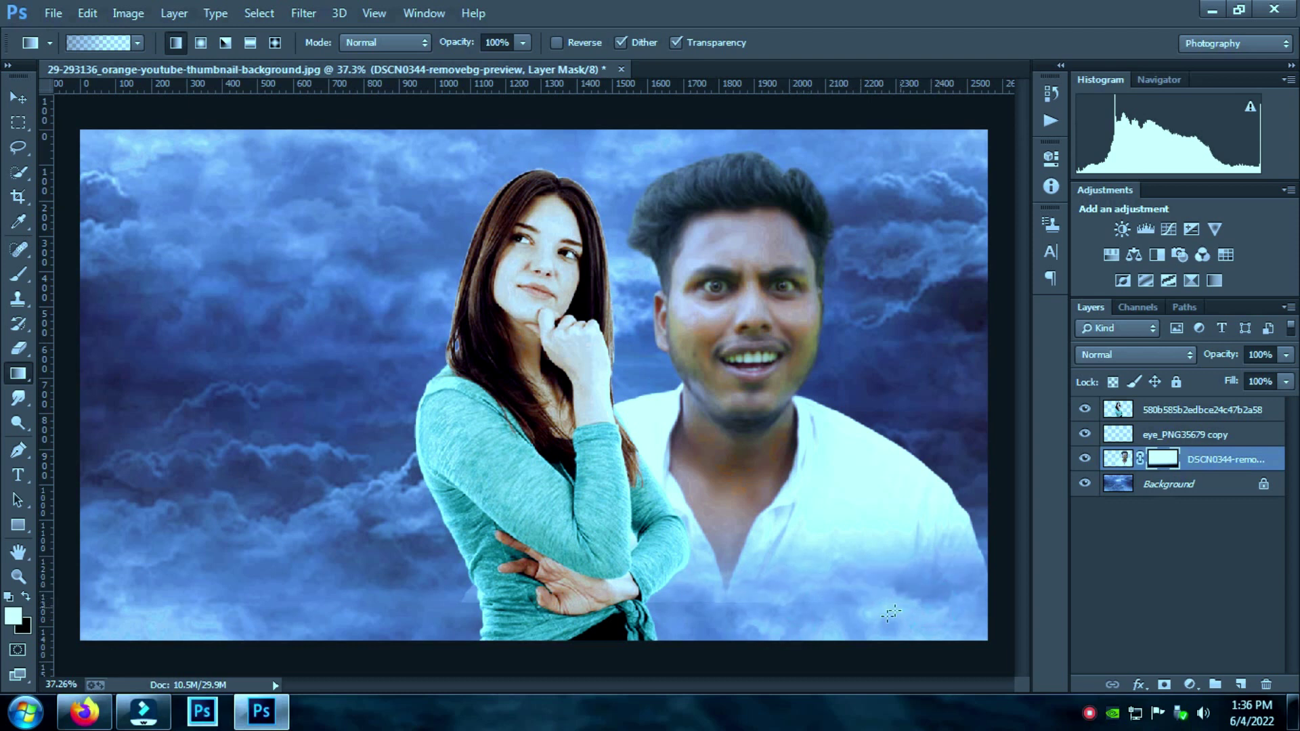
left_click_drag(689, 577, 668, 577)
left_click_drag(827, 591, 835, 550)
left_click_drag(936, 606, 940, 576)
left_click_drag(840, 598, 846, 576)
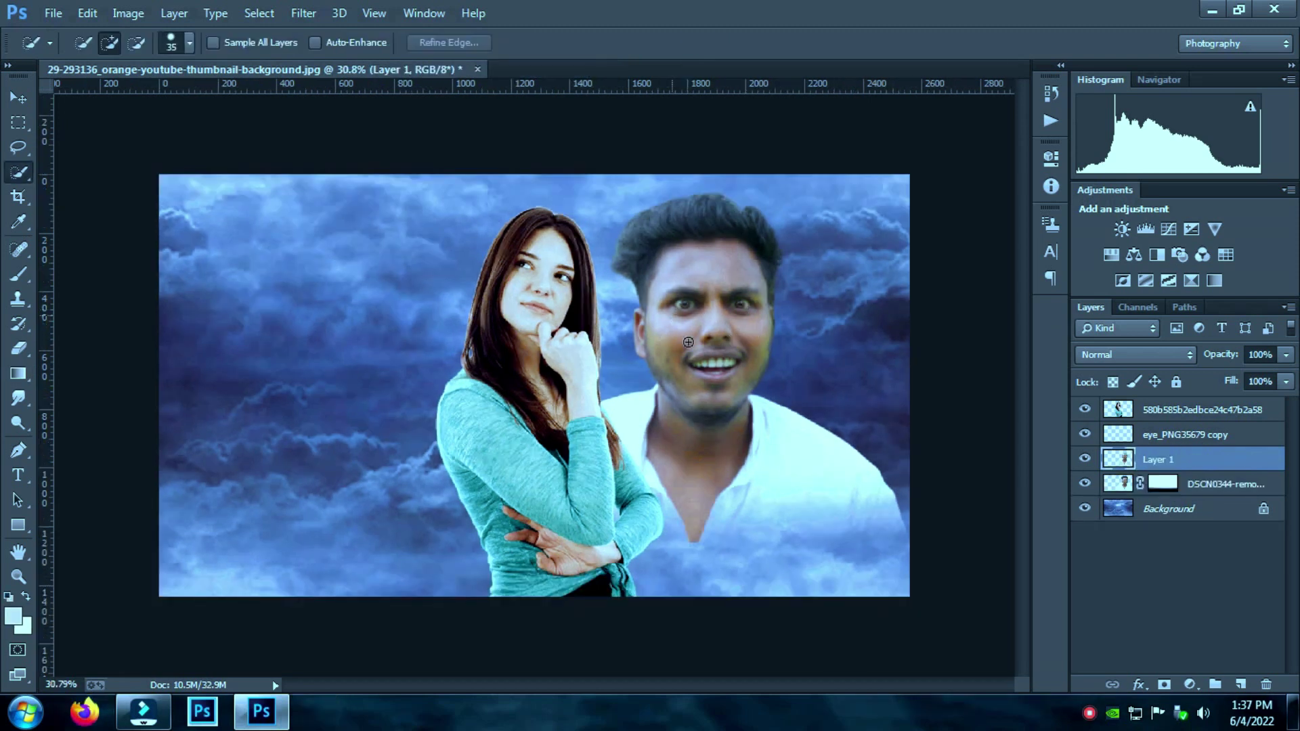
Brighten the man's skin on Layer 1 with the Camera Raw filter: exposure +0.35, contrast +3 and higher orange luminance
left_click(306, 12)
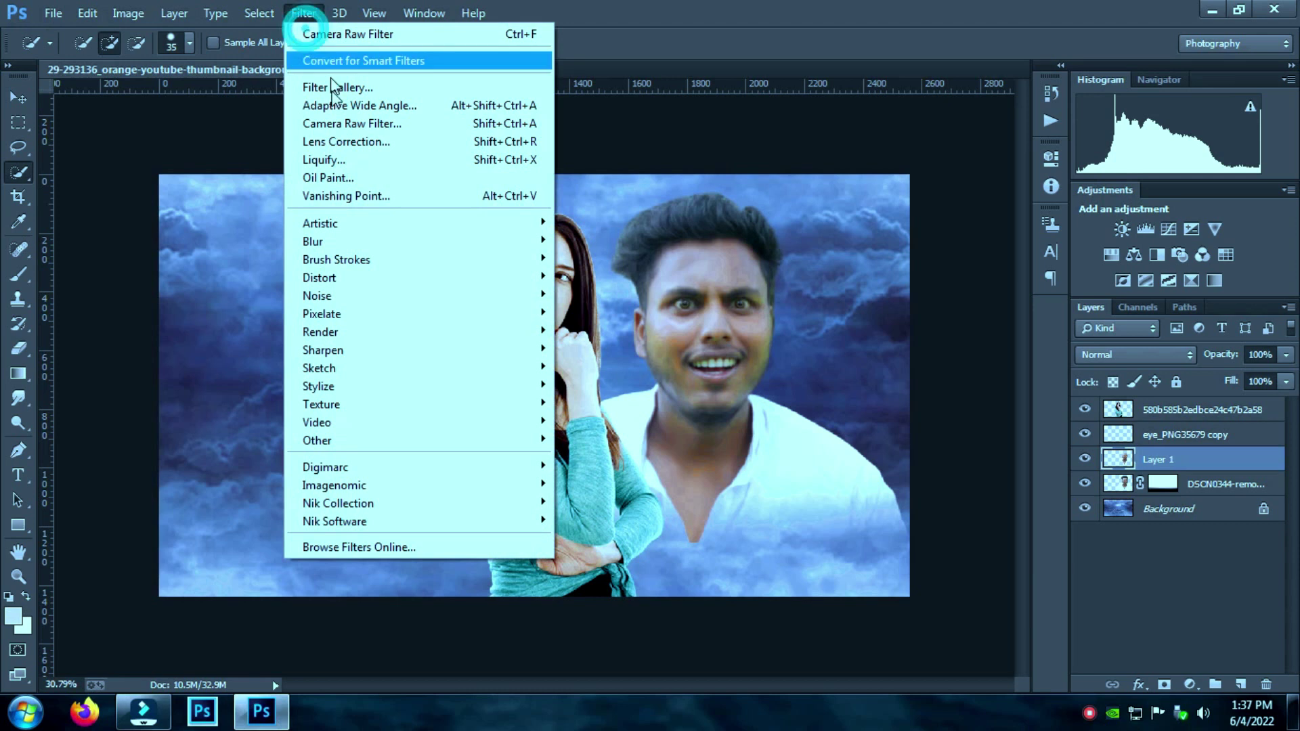
left_click(337, 120)
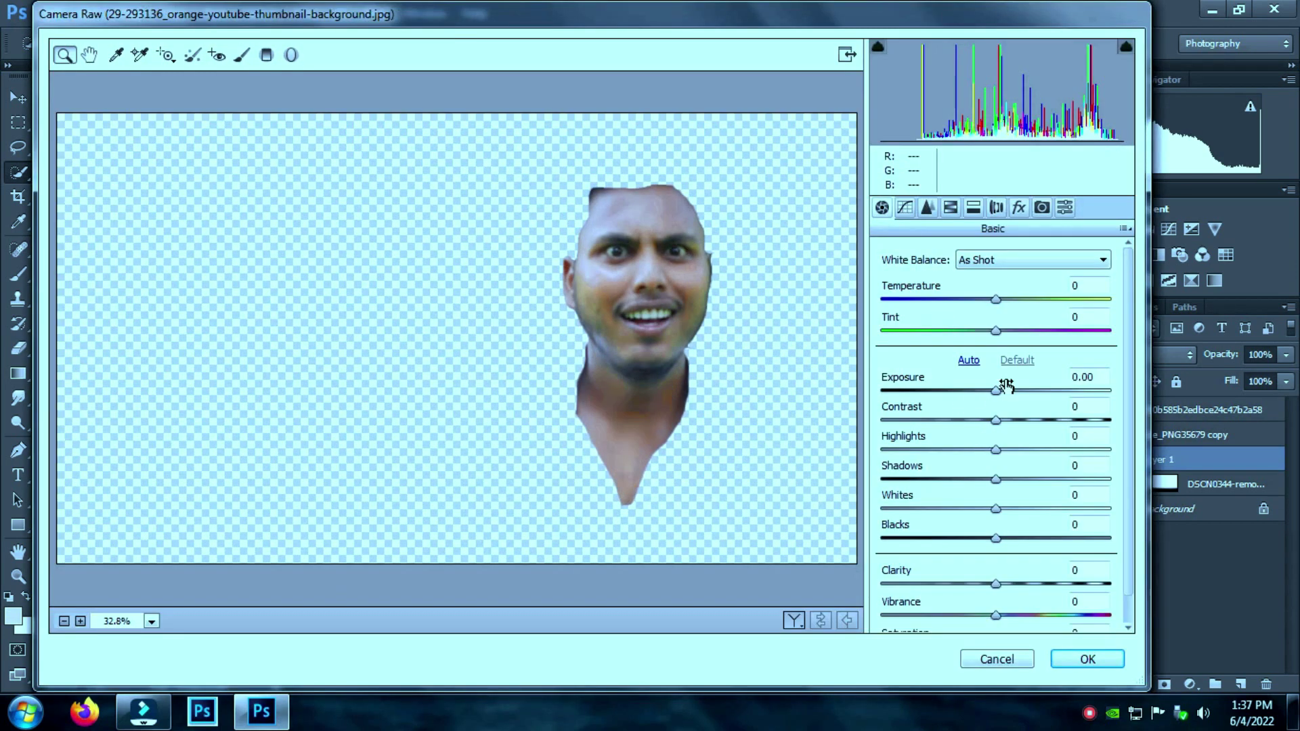
left_click_drag(998, 394, 999, 420)
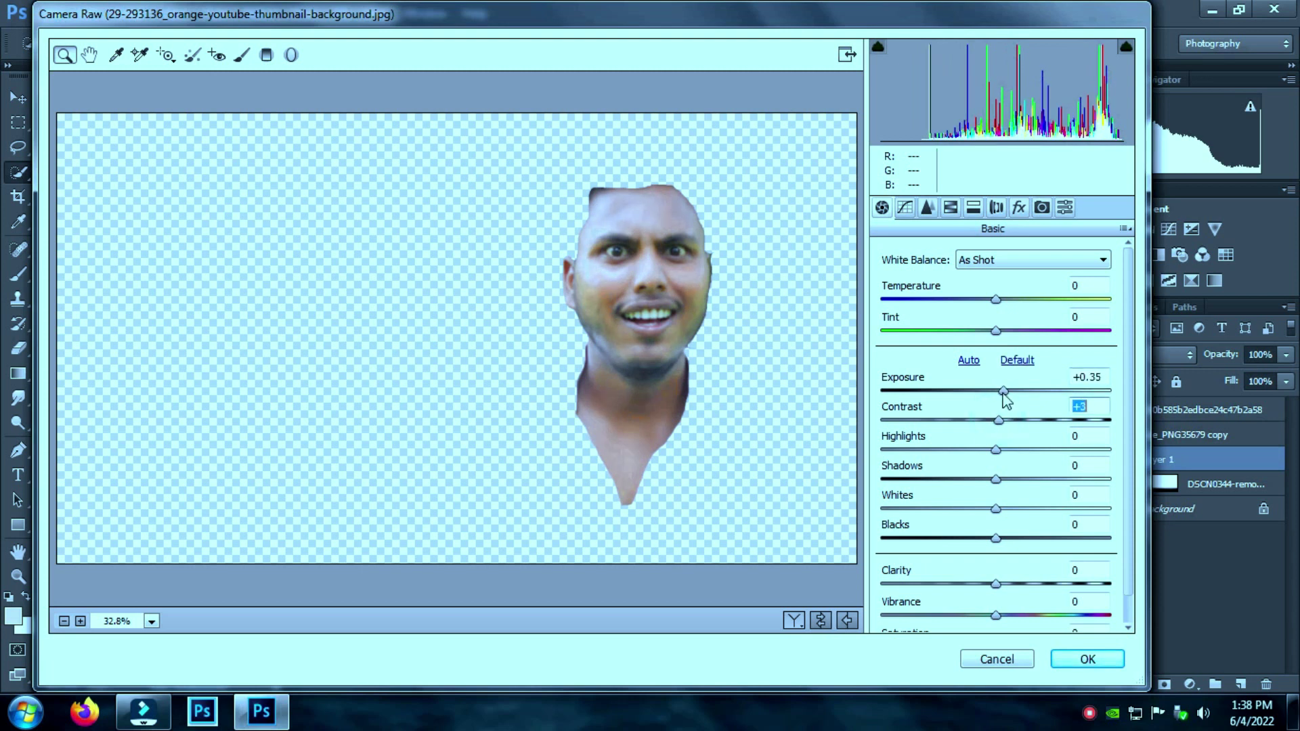
left_click(971, 211)
left_click(992, 282)
left_click_drag(1003, 374, 1023, 394)
left_click(1076, 657)
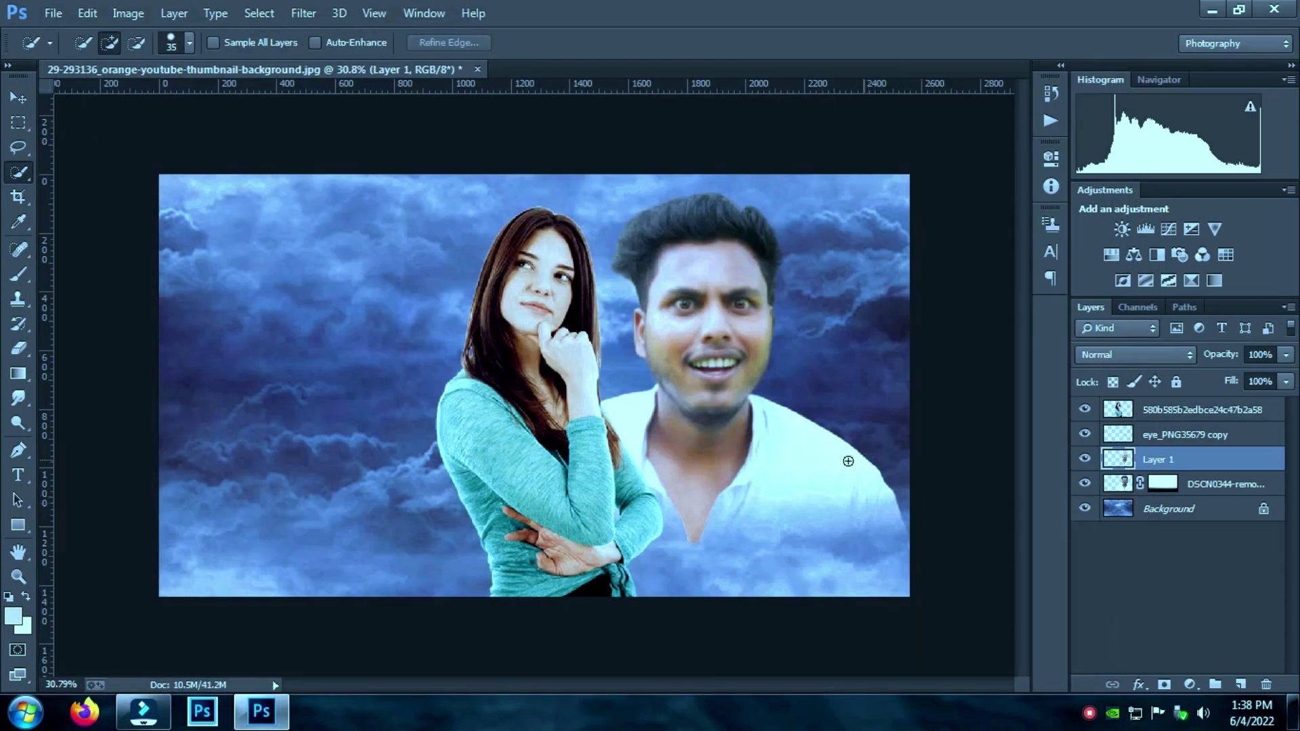
Erase the excess brightened skin along the edge of the man's cheek and ear with a 100 px Eraser at 97% opacity
left_click(19, 348)
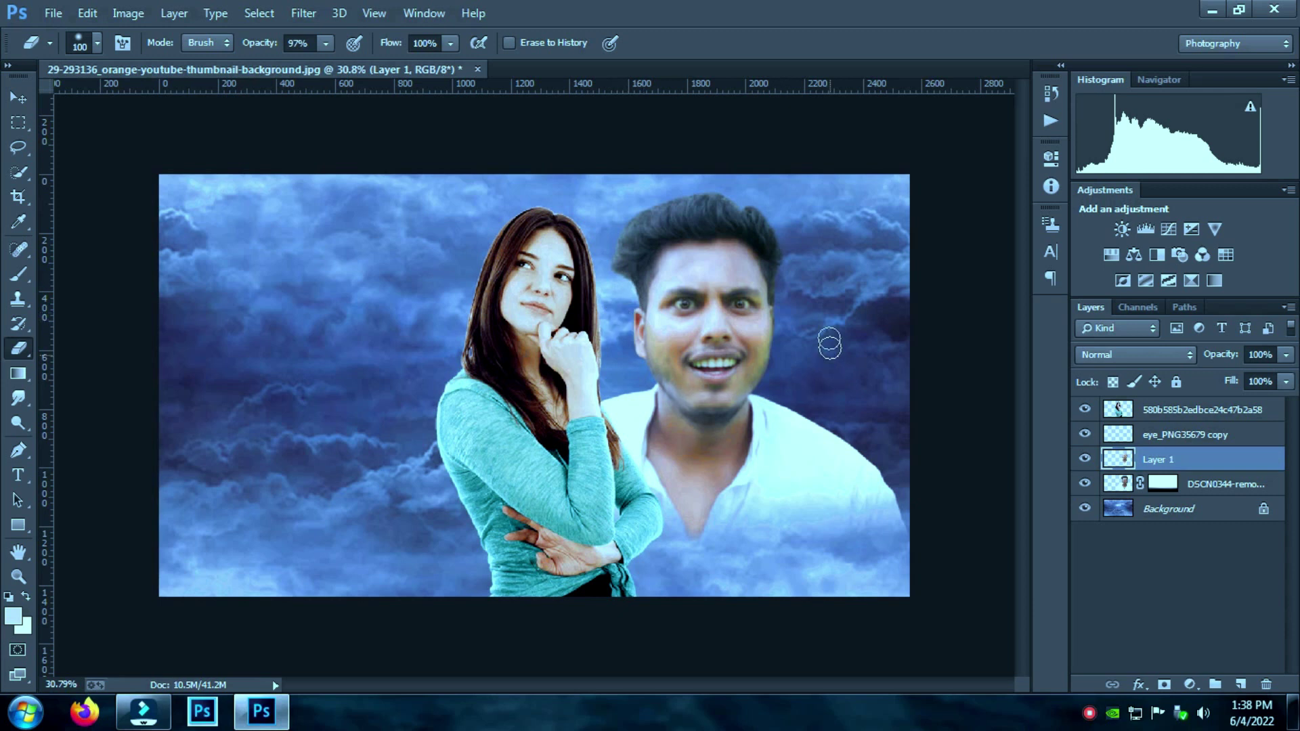
left_click_drag(776, 276, 776, 306)
Add an empty layer above the woman's layer and set the foreground colour to near-black 090605 for the Brush
left_click(1200, 412)
left_click(1240, 684)
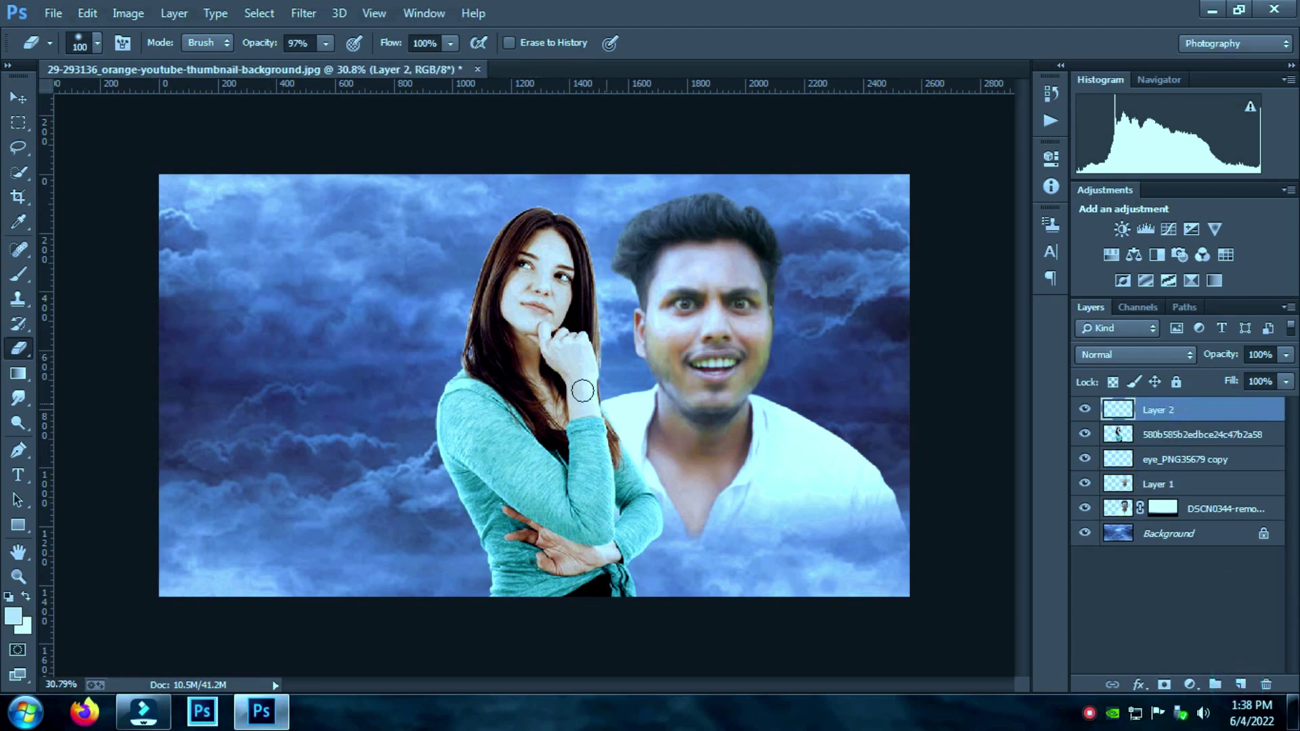
scroll(582, 390, "up", 5)
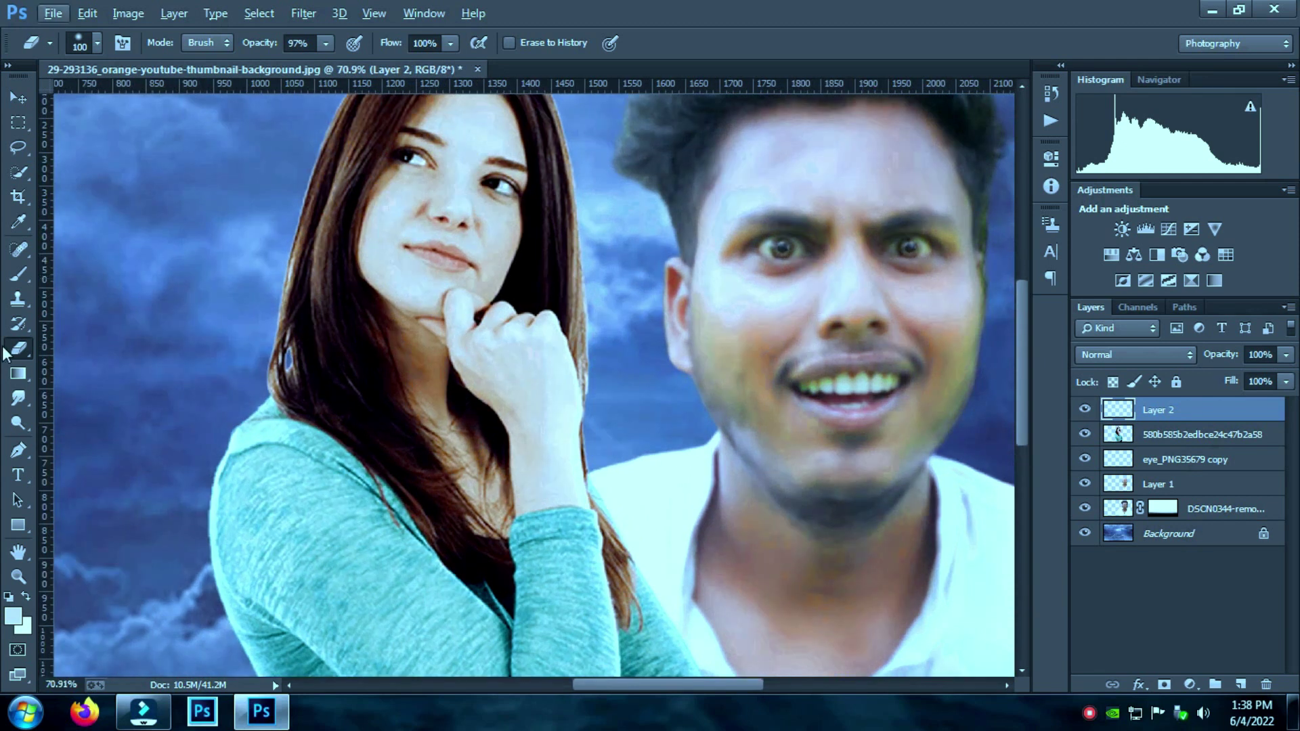
left_click(19, 275)
left_click(13, 616)
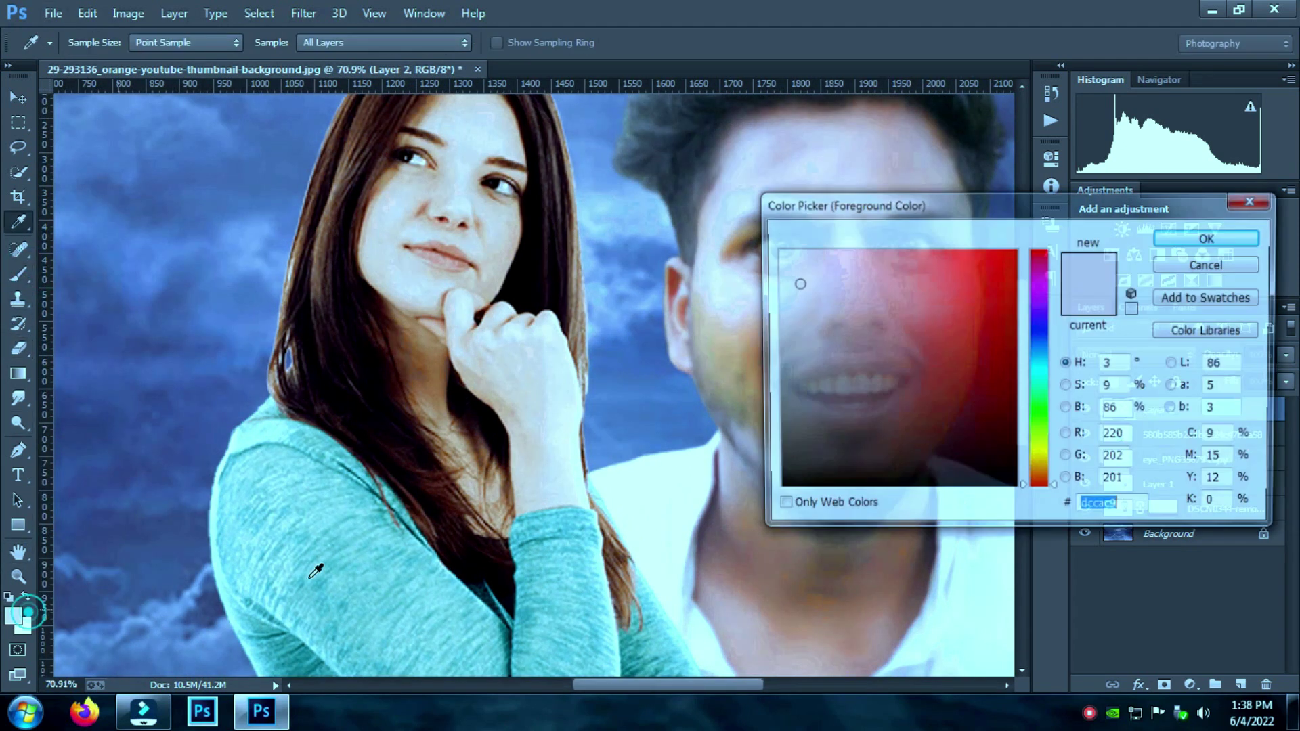
left_click_drag(876, 406, 871, 482)
left_click(1209, 238)
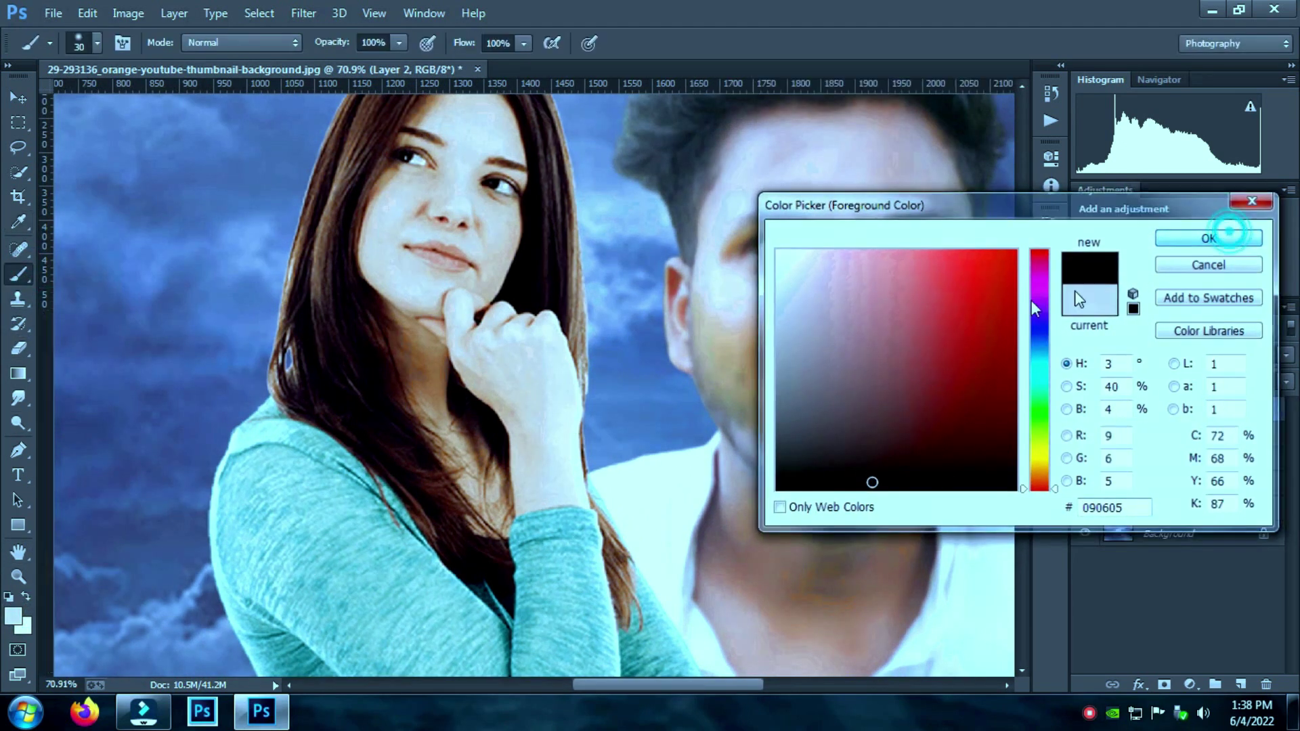
Paint black outlines around both of the man's eyes on Layer 2 with a 10 px brush
scroll(880, 271, "up", 3)
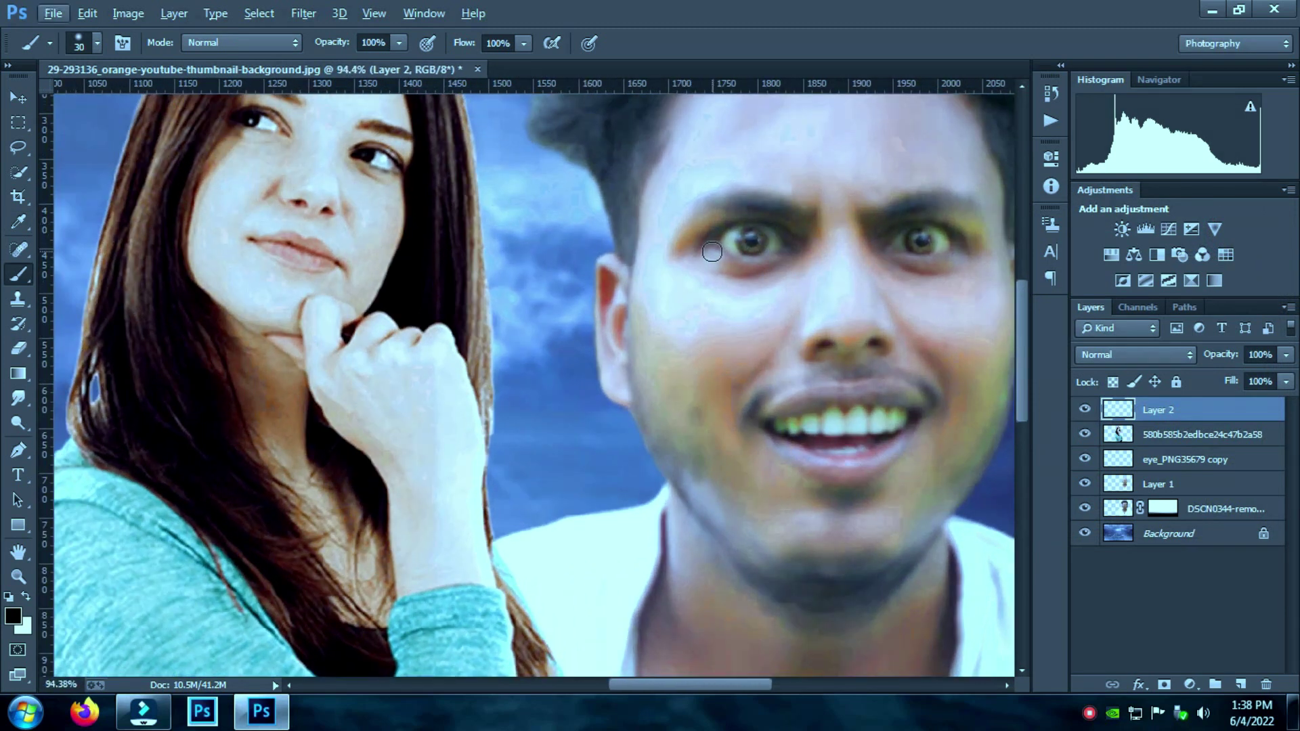
left_click_drag(707, 247, 714, 251)
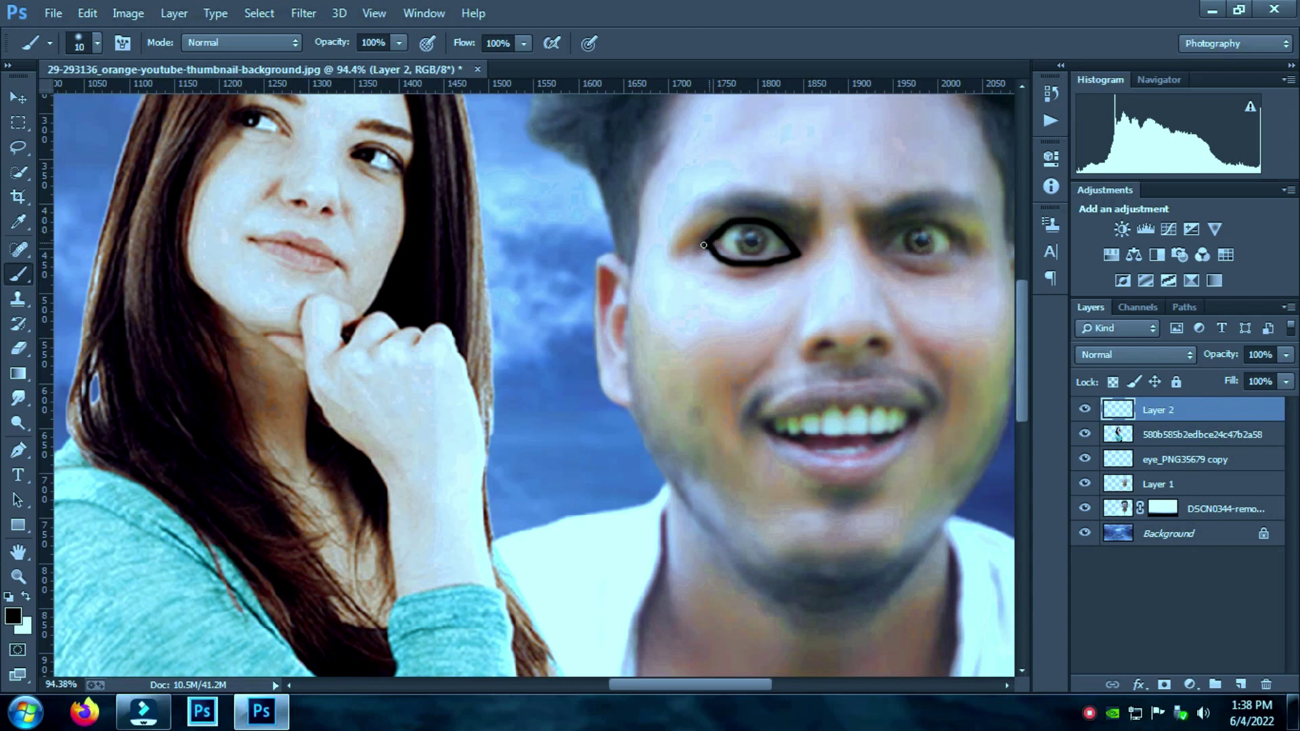
left_click_drag(883, 253, 910, 259)
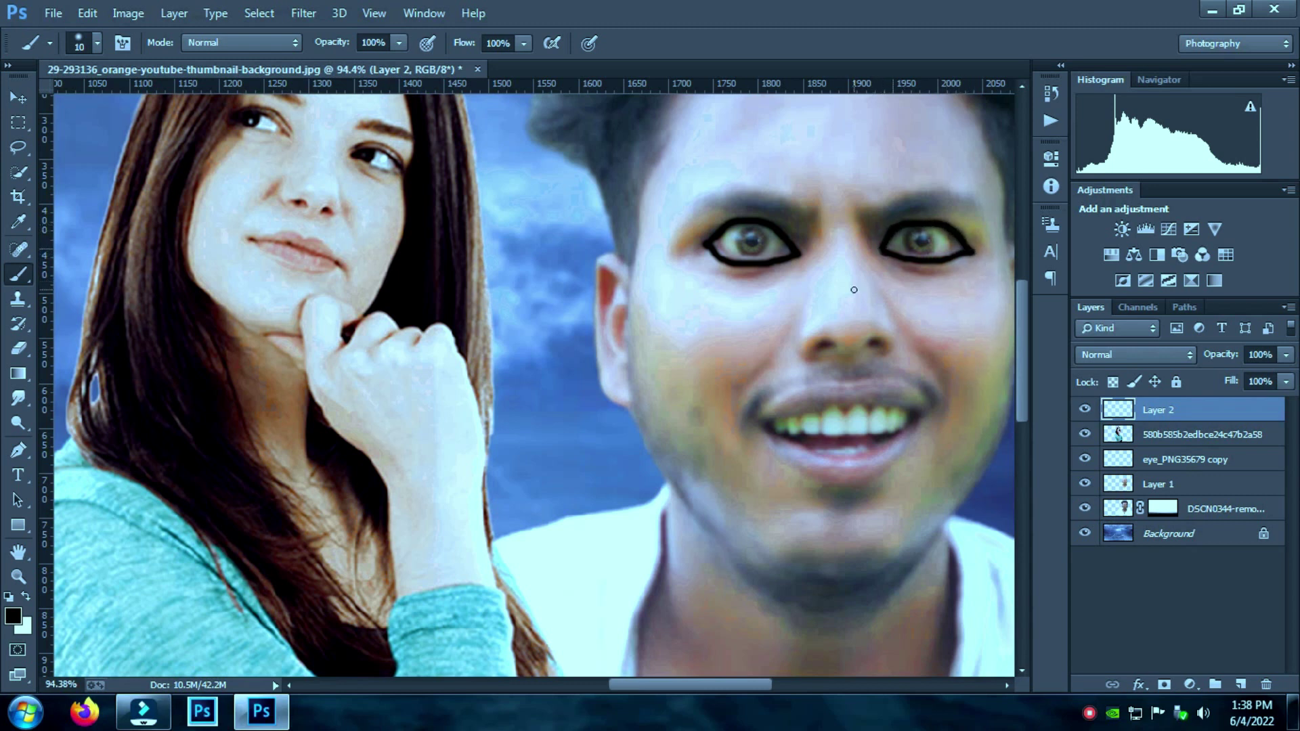
Lower the opacity of the eye-outline layer to 25%
scroll(825, 342, "down", 3)
left_click_drag(1286, 355, 1209, 374)
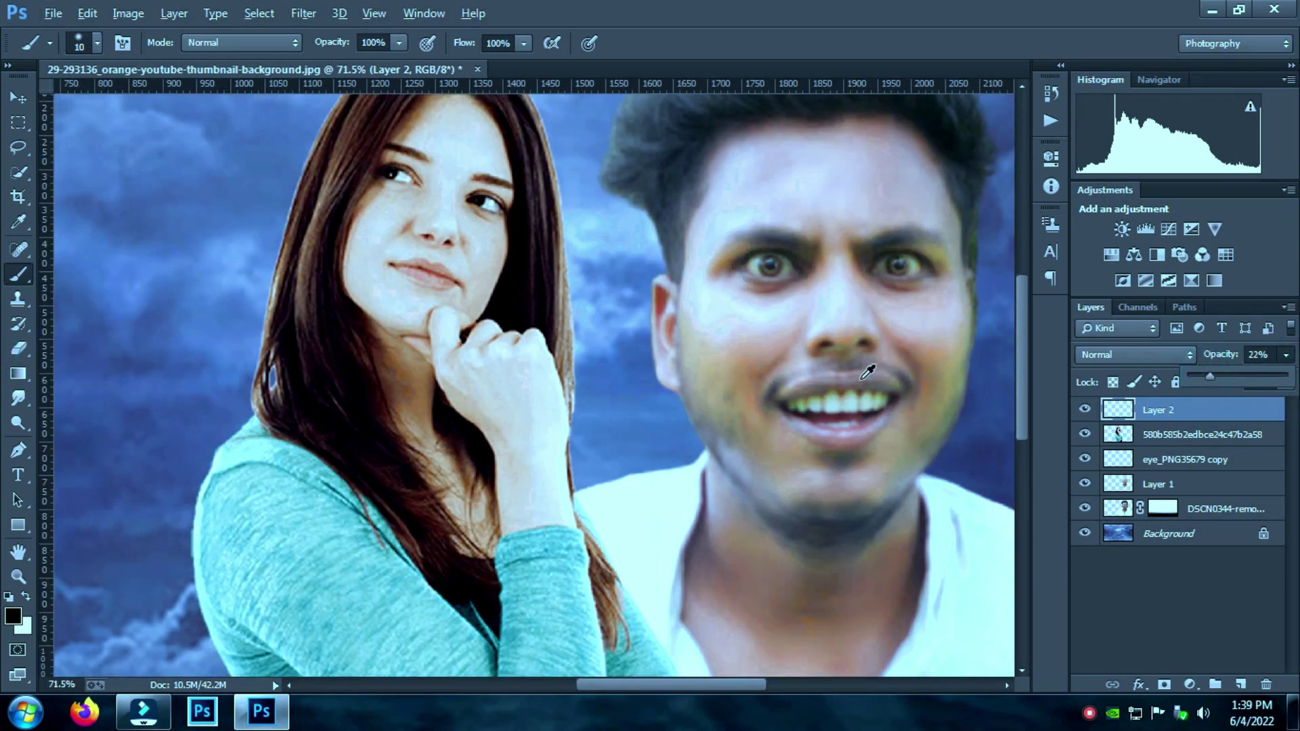
scroll(849, 392, "down", 5)
scroll(850, 392, "down", 3)
scroll(849, 392, "up", 1)
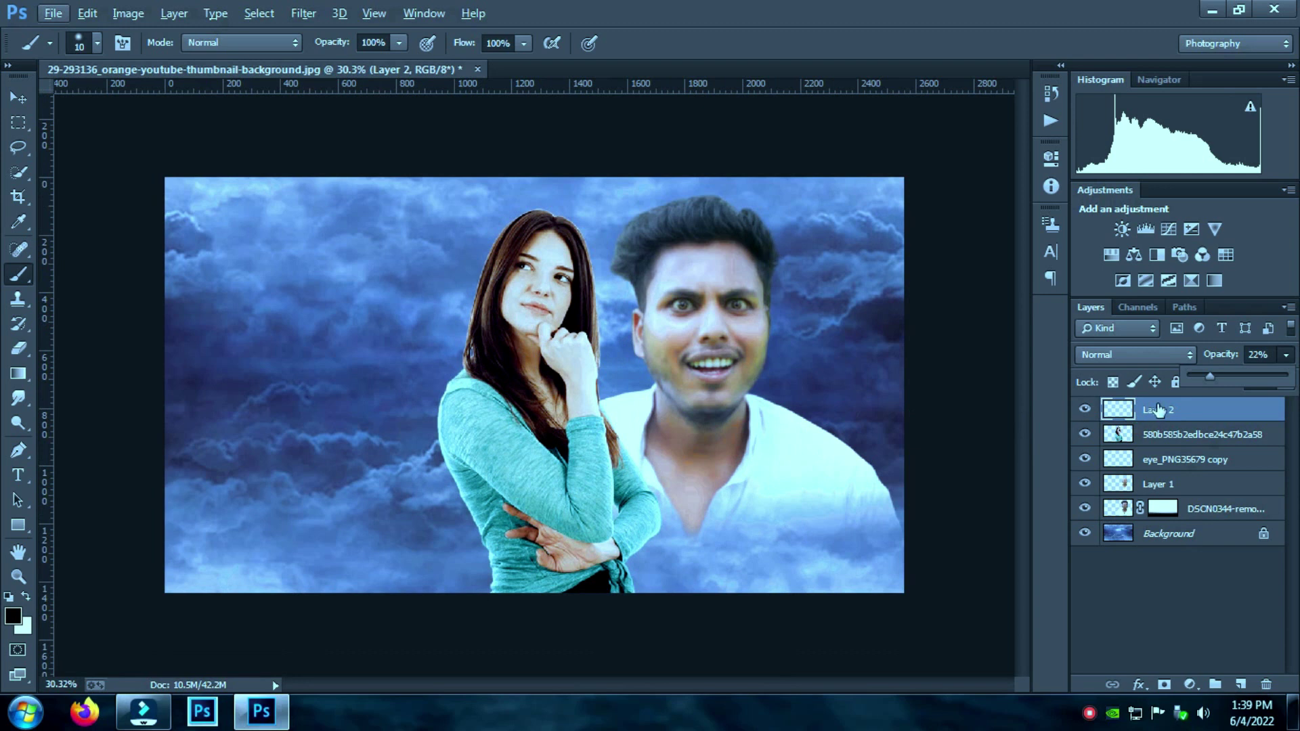
left_click_drag(1209, 381, 1215, 383)
left_click(1181, 436, "ctrl")
left_click(1181, 460, "ctrl")
left_click(1181, 484, "ctrl")
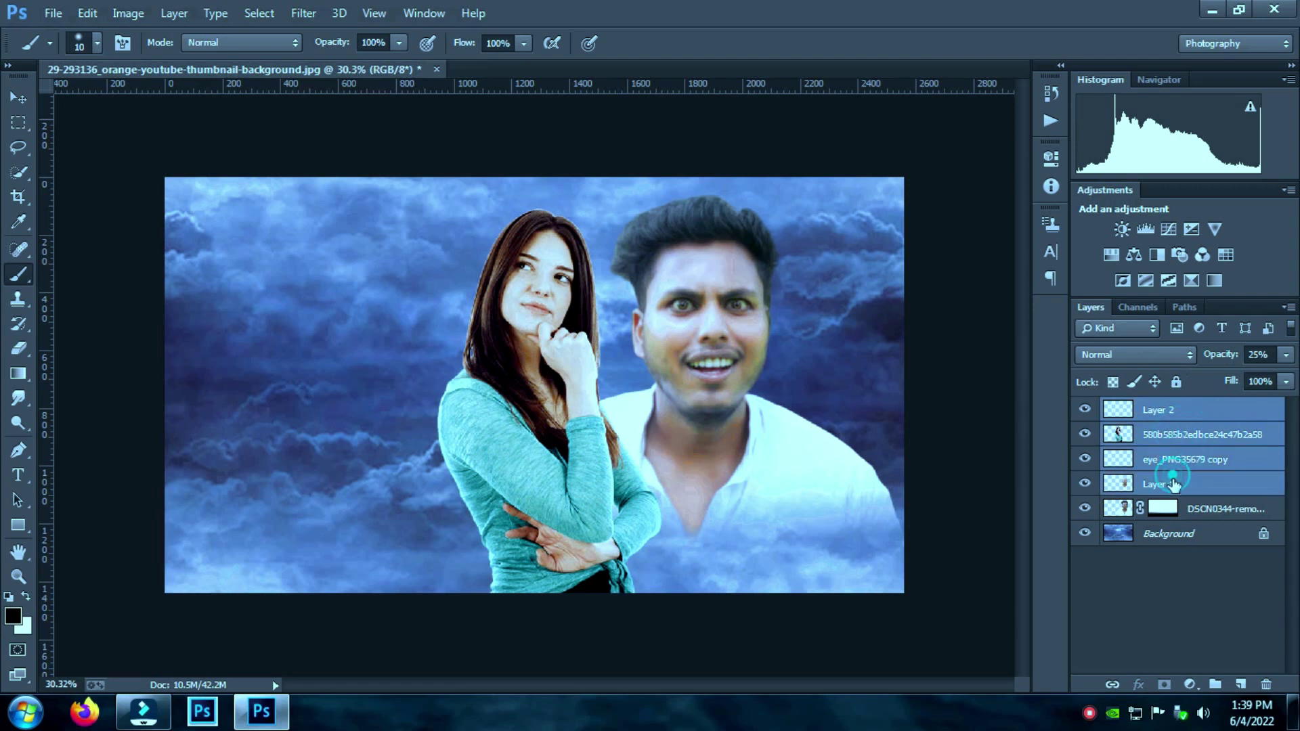
left_click(1174, 513, "ctrl")
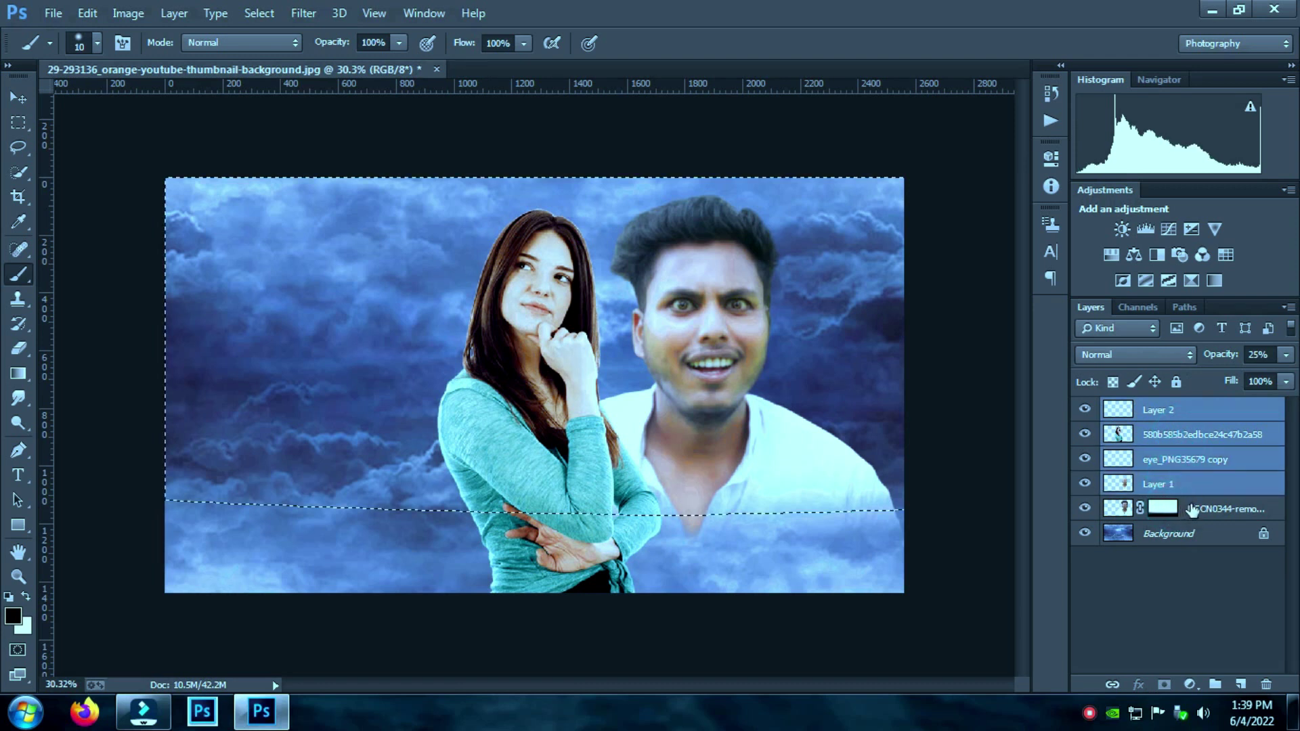
left_click(1192, 440)
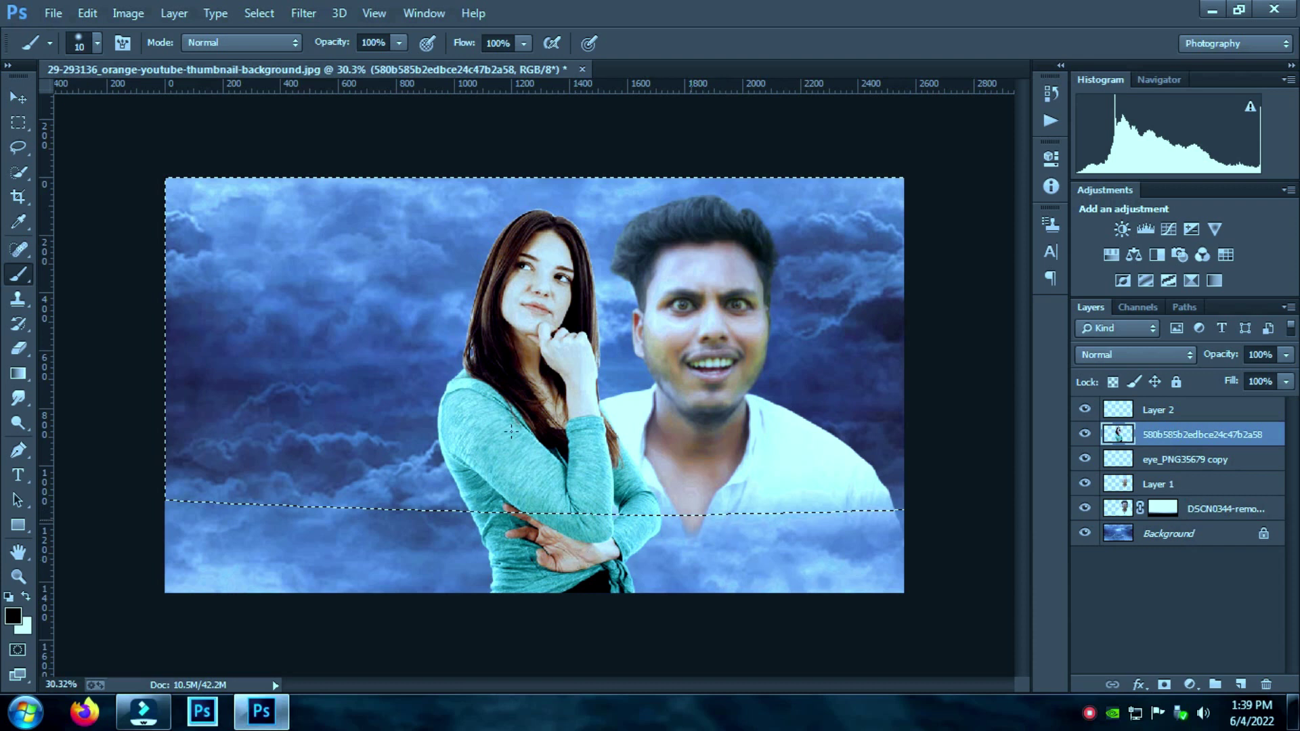
left_click(19, 98)
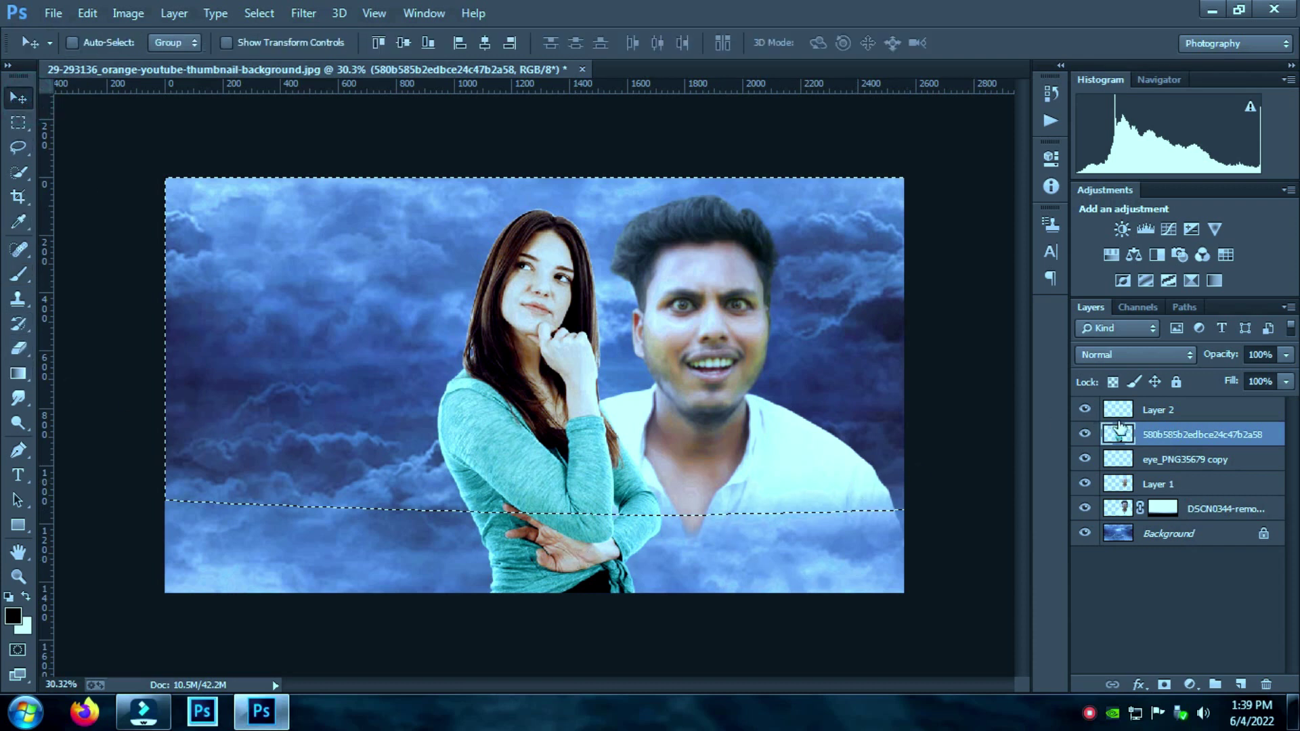
left_click(1163, 409)
left_click(260, 17)
left_click(265, 50)
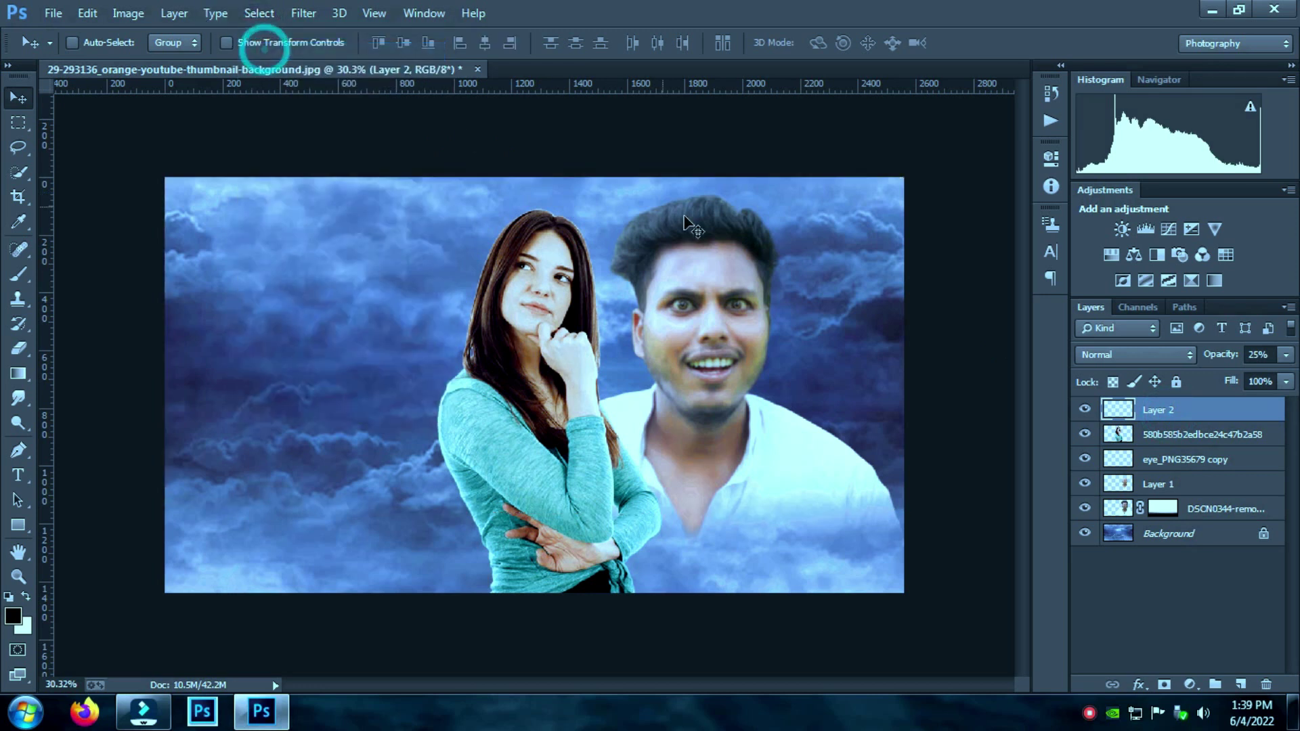
Add a layer mask to the woman's layer, fade its lower-right edge with a 100% opacity gradient, and undo the extra lower-left gradient
left_click(26, 375)
left_click(1174, 437)
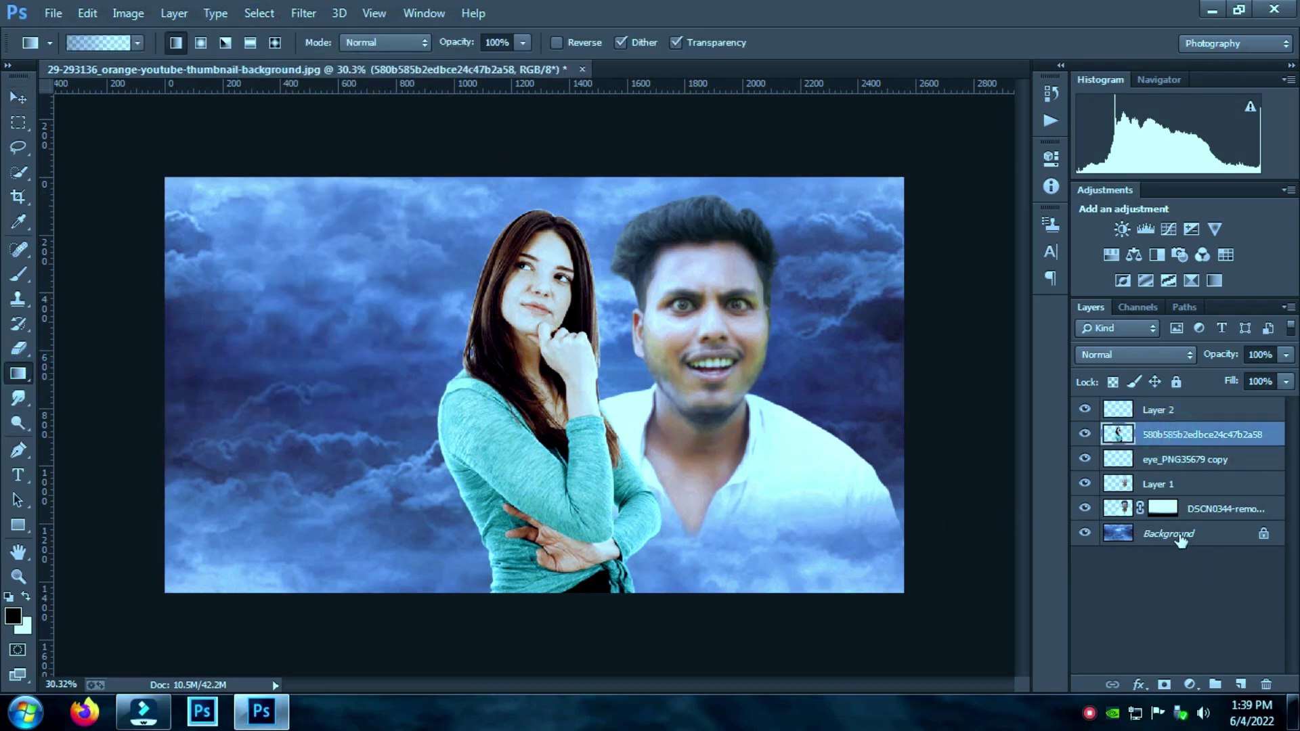
left_click(1164, 684)
mouse_move(639, 588)
left_mouse_down()
mouse_move(655, 586)
mouse_move(637, 577)
left_mouse_up()
left_click_drag(478, 585, 517, 564)
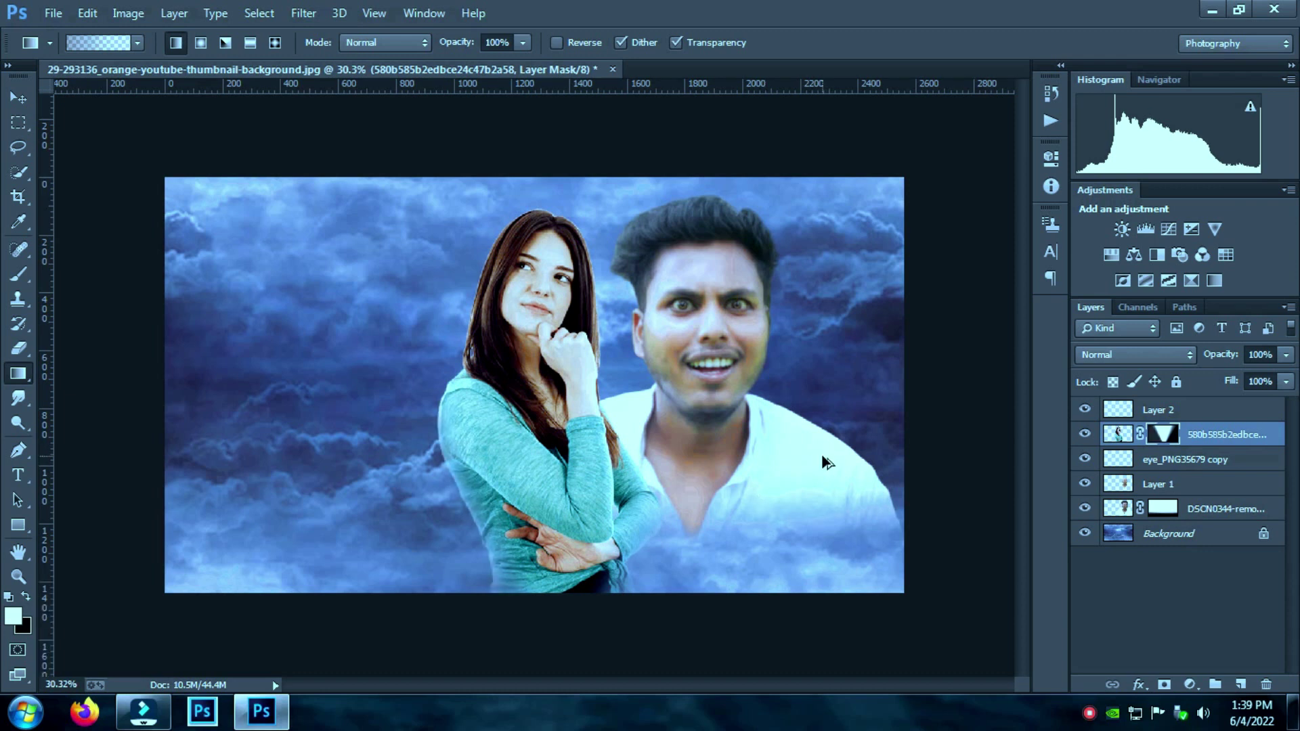
key("ctrl+z")
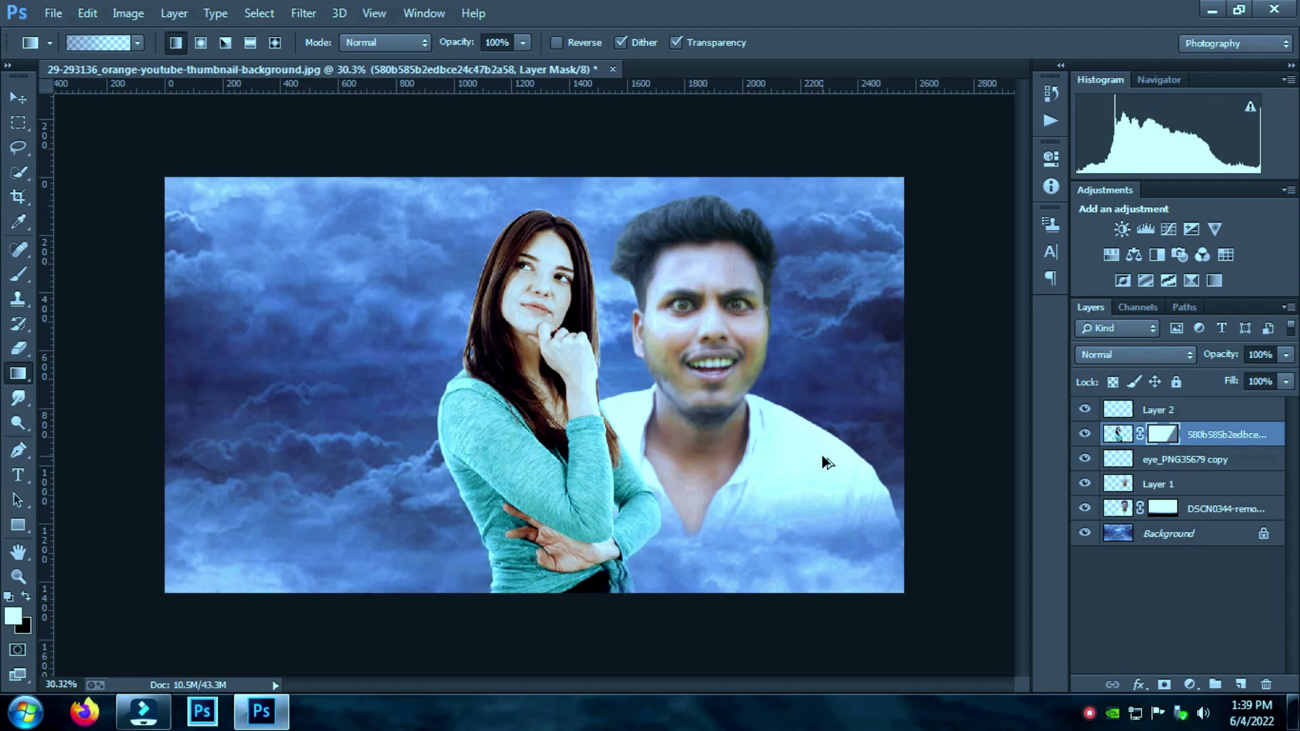
Select the layers and flatten the whole composite into a single Background layer
left_click(1212, 416, "shift")
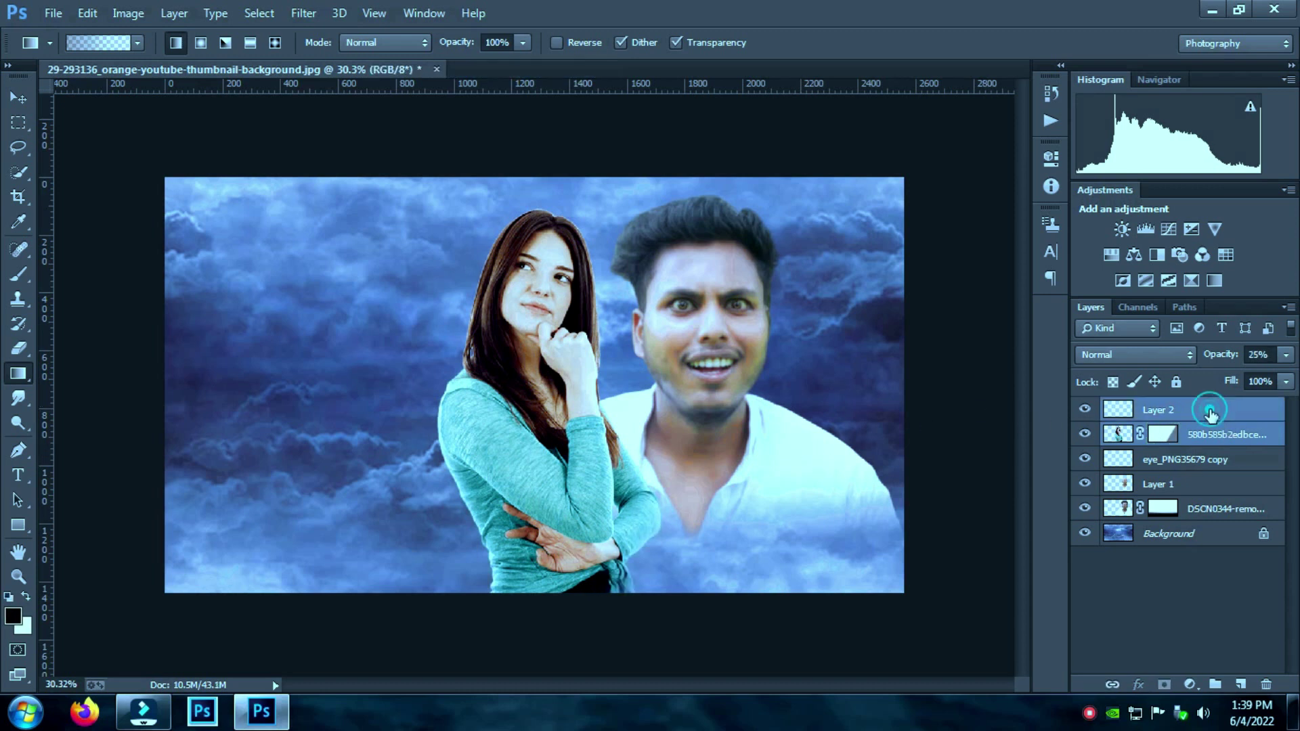
left_click(1195, 482, "shift")
left_click(1189, 528)
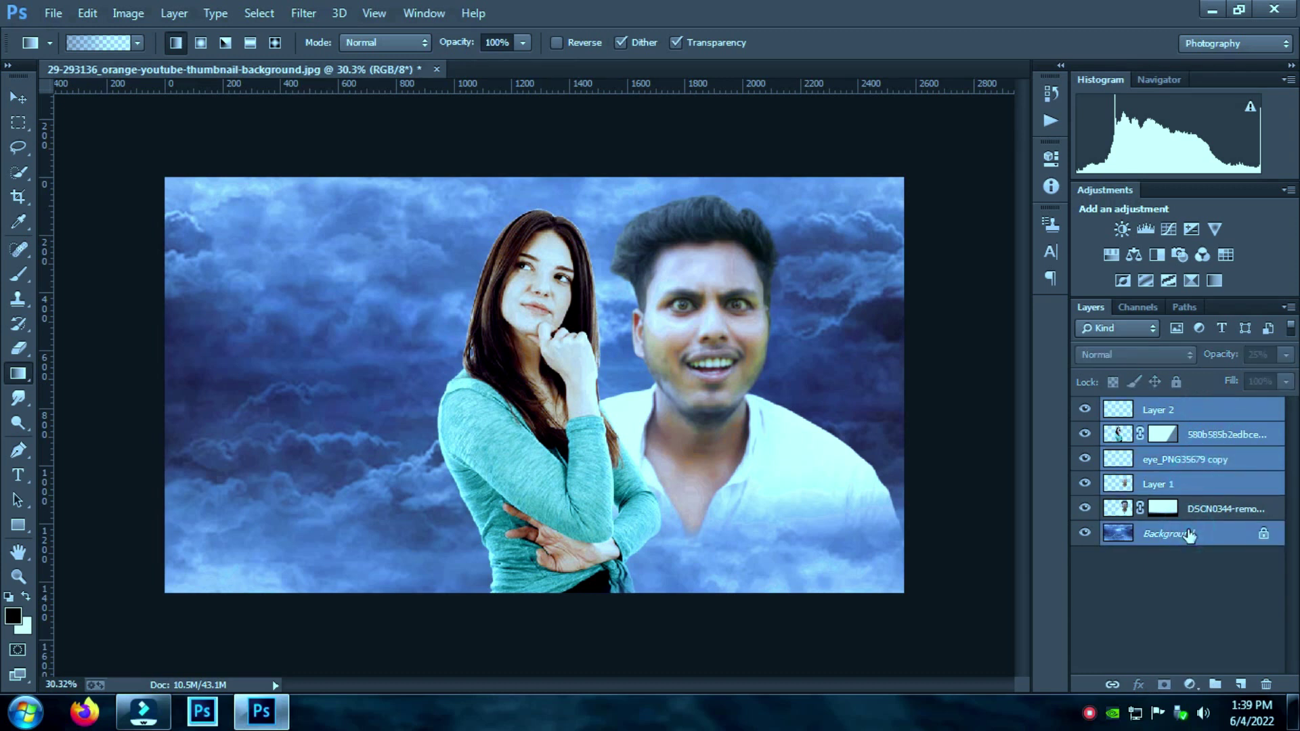
right_click(1186, 529)
left_click(1156, 563)
right_click(1204, 514)
left_click(895, 547)
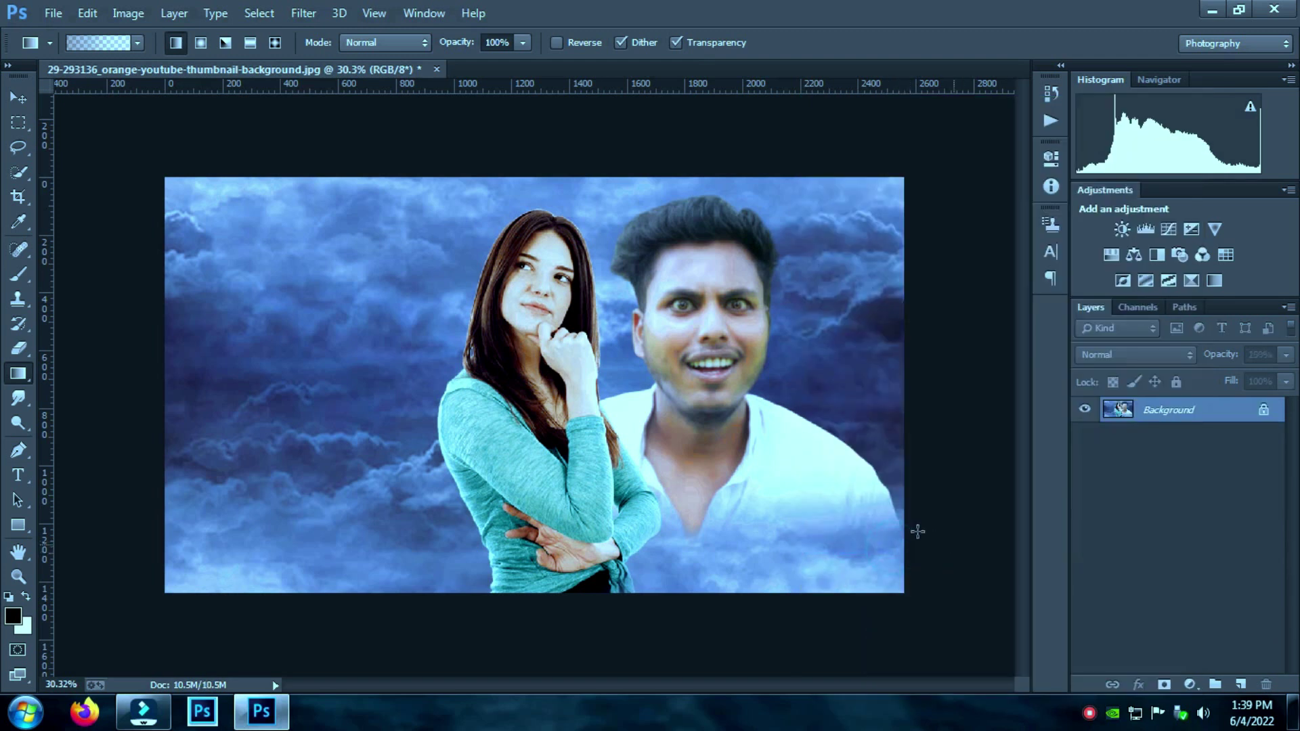
Grade the flattened image in the Camera Raw filter with exposure +0.15, contrast +4, blacks +9 and vibrance +22
left_click(303, 13)
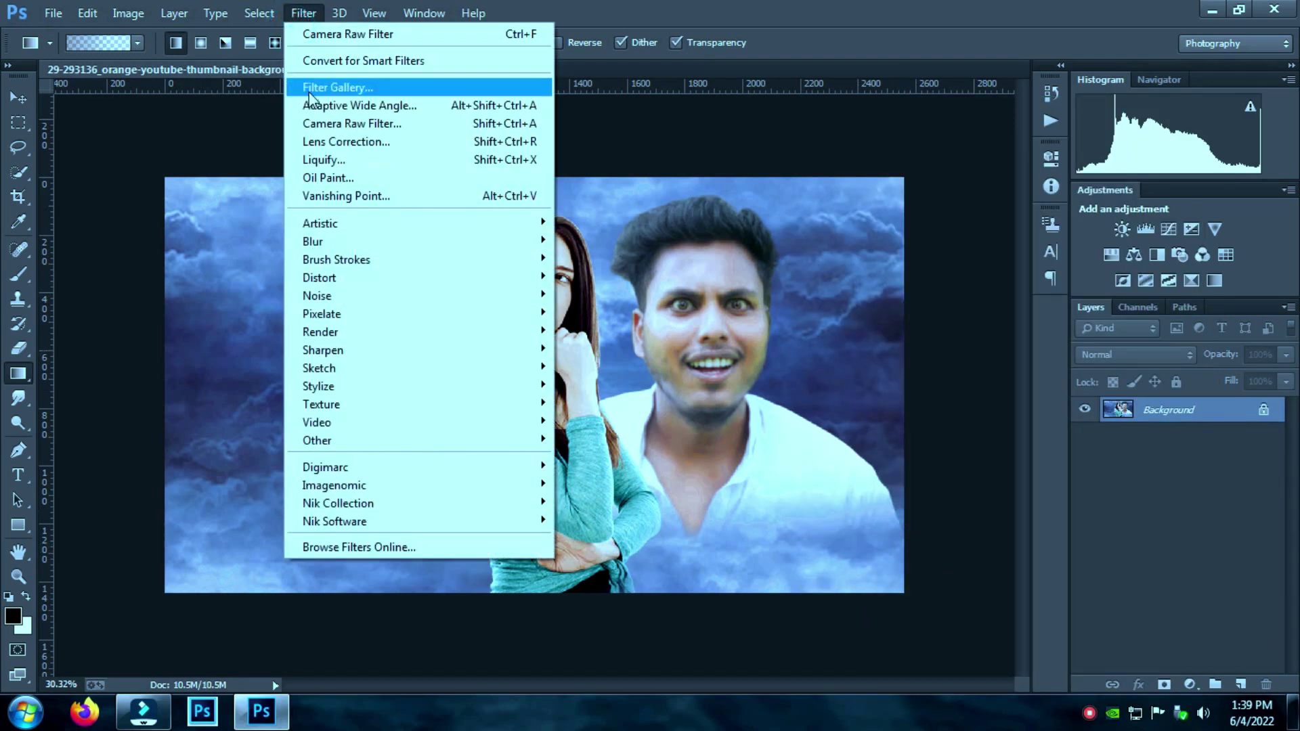
left_click(316, 128)
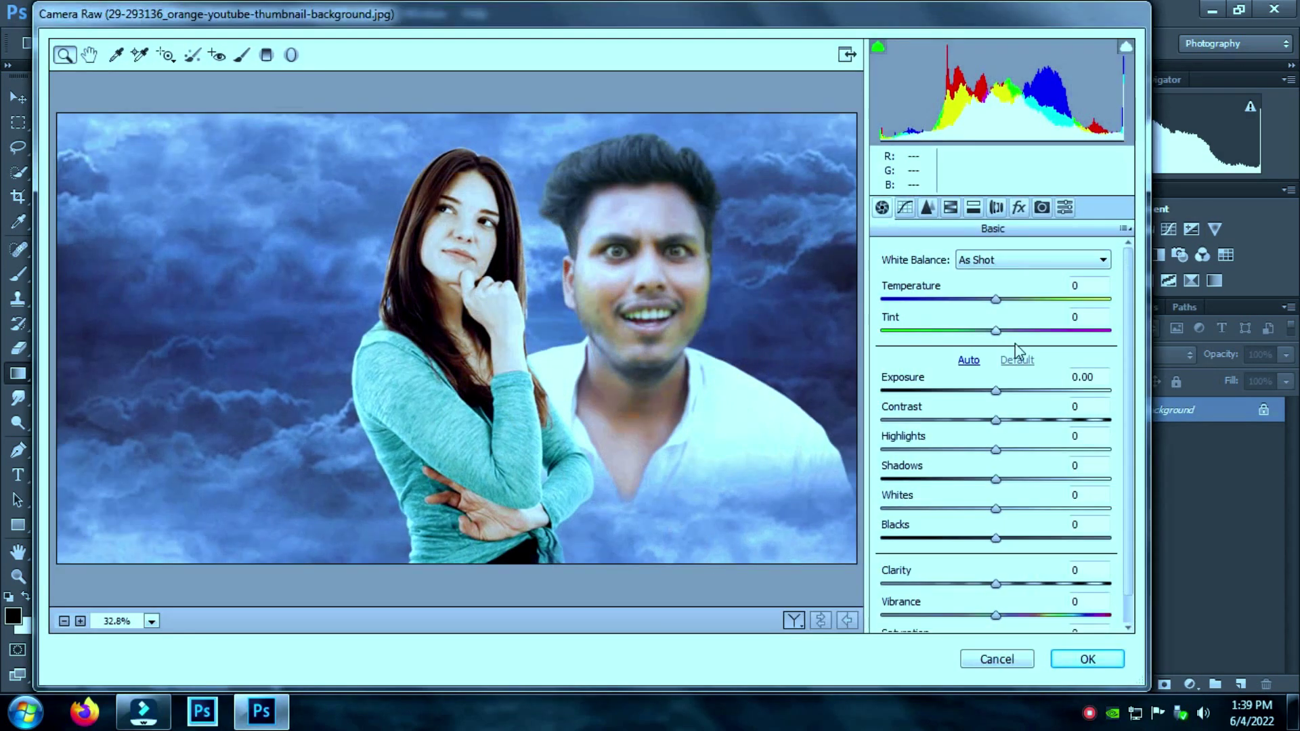
left_click(1000, 392)
left_click_drag(1000, 392, 999, 441)
left_click(996, 421)
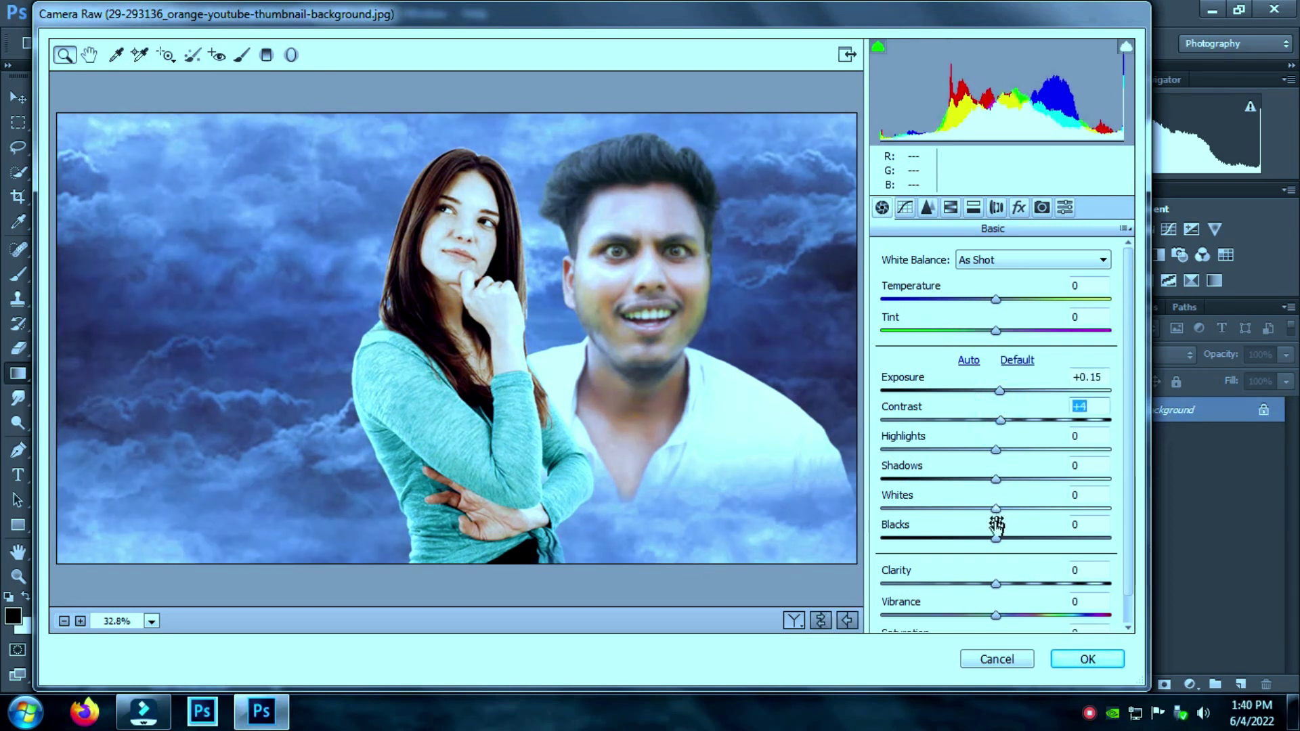
left_click_drag(993, 537, 1007, 539)
left_click_drag(995, 615, 1027, 618)
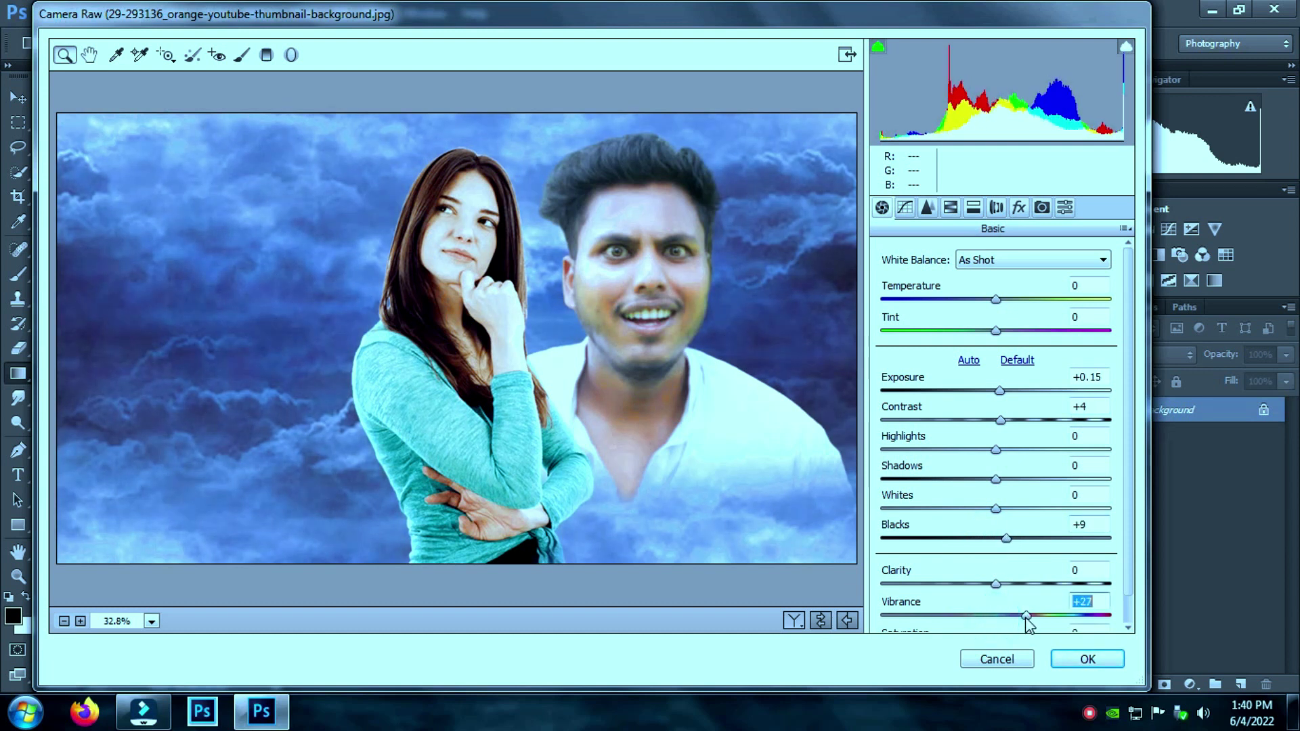
Reduce the oranges' saturation to -17 and slightly raise the oranges' luminance
left_click(951, 208)
left_click(935, 281)
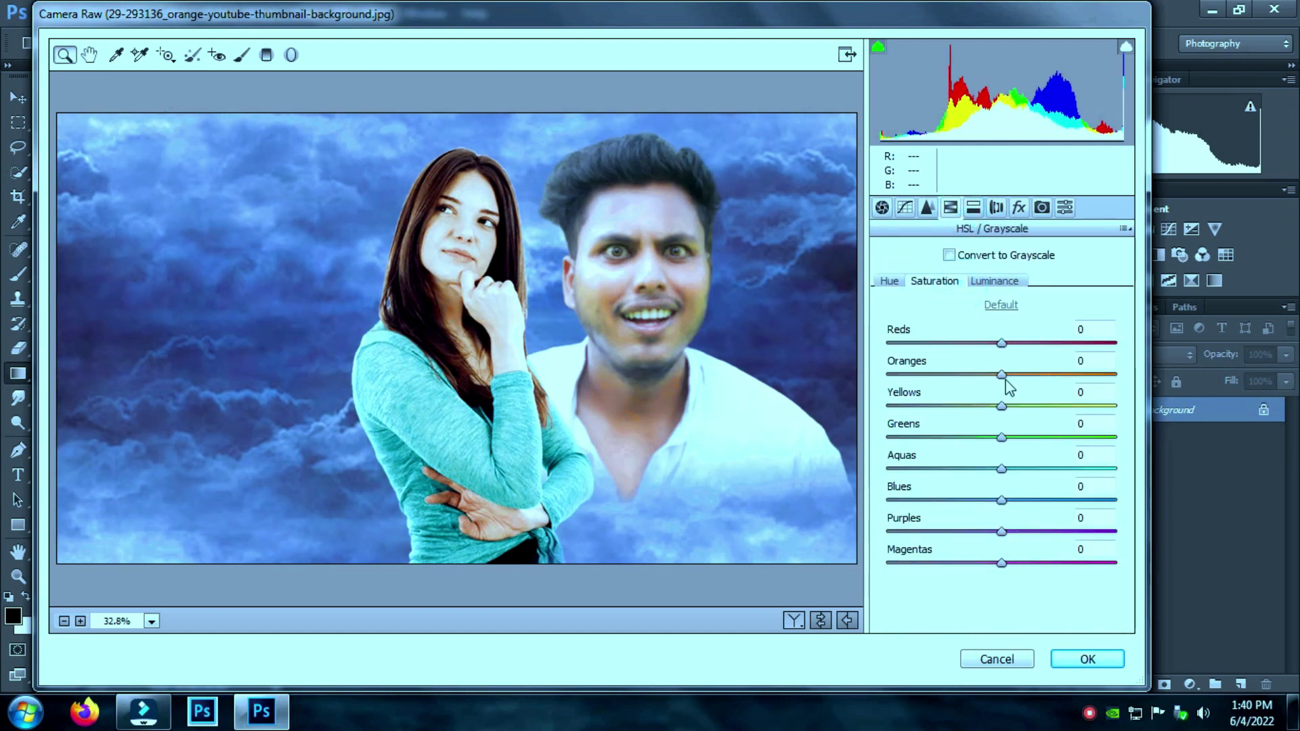
left_click_drag(999, 374, 978, 378)
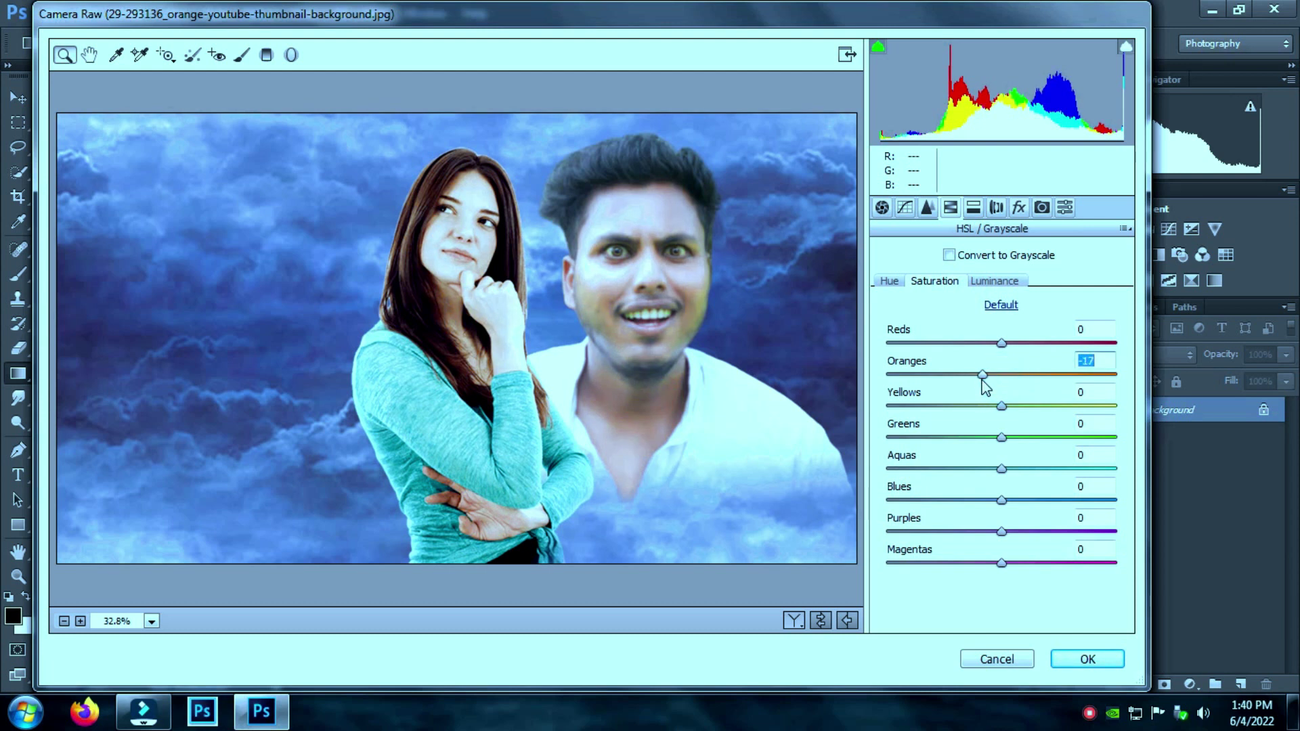
left_click(993, 282)
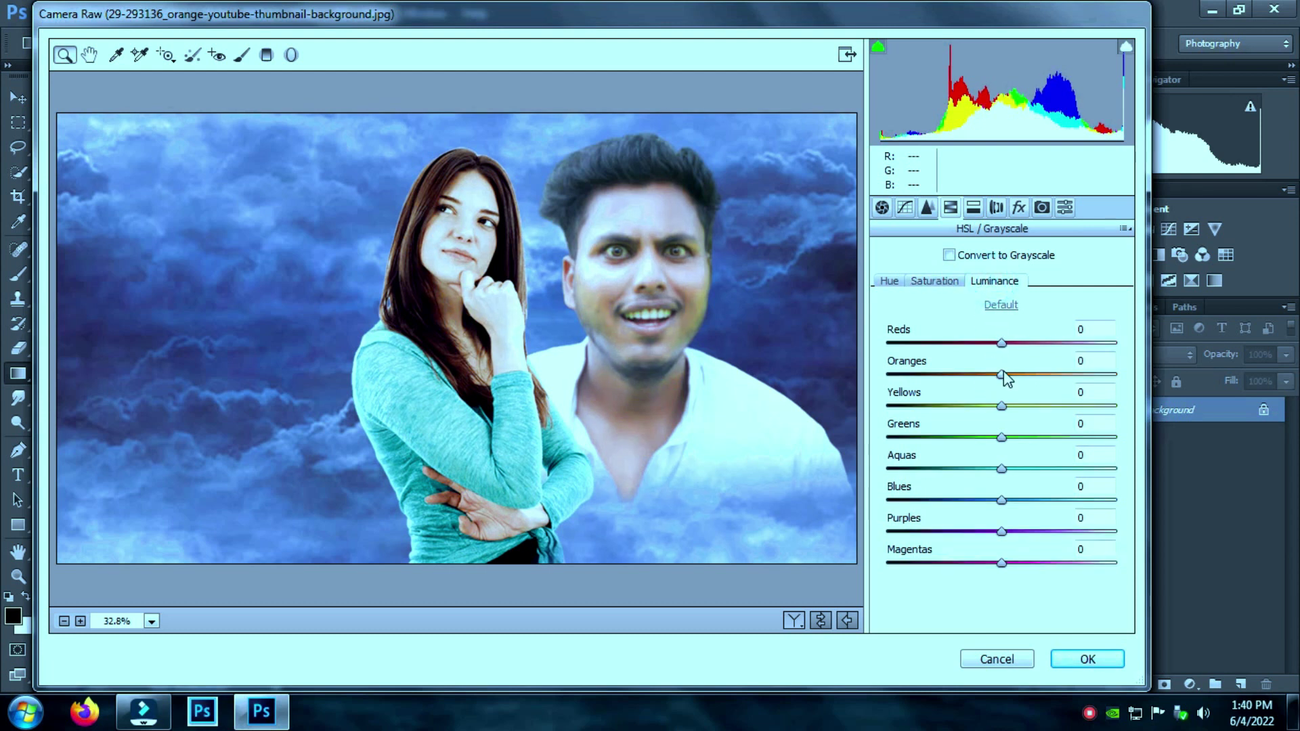
left_click_drag(1007, 381, 1015, 383)
Set the sharpening amount to 16 and the luminance noise reduction to 15
left_click(928, 207)
left_click_drag(882, 284, 907, 287)
left_click_drag(883, 442, 921, 444)
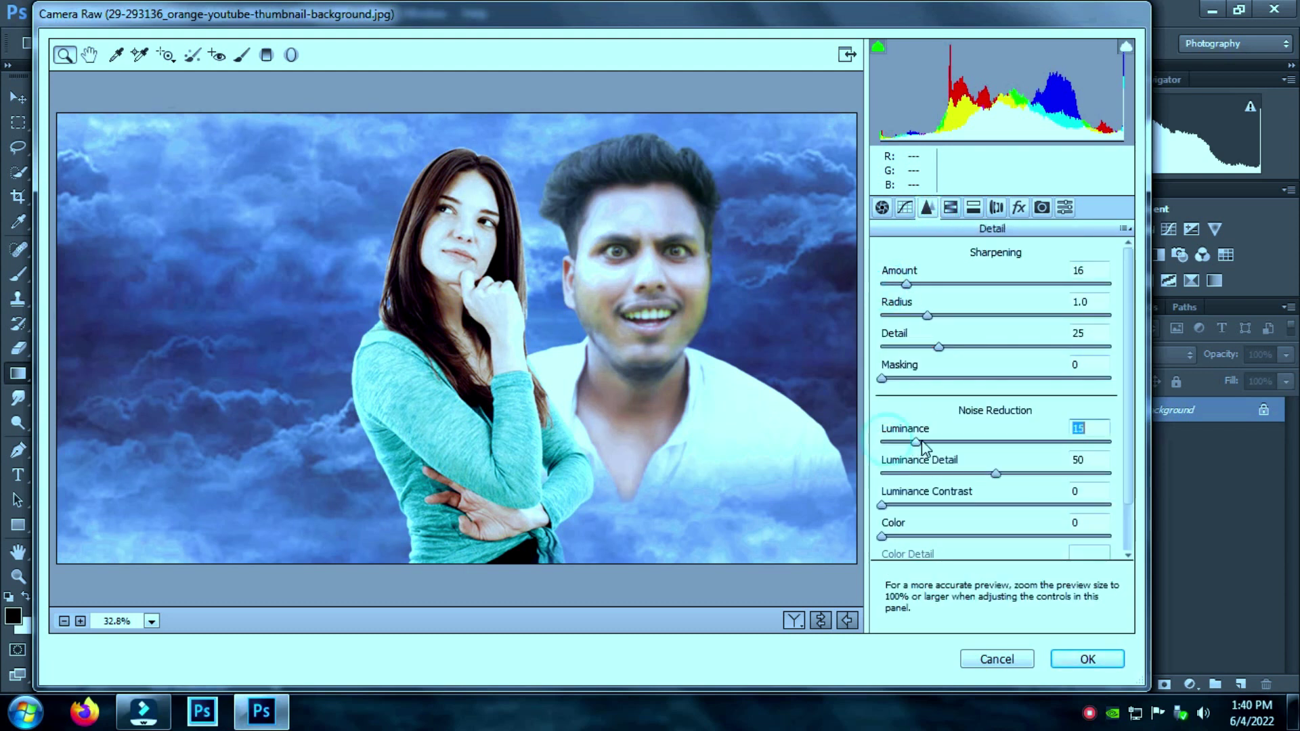
Raise the image's overall saturation to +6 and apply the Camera Raw adjustments
left_click(1018, 207)
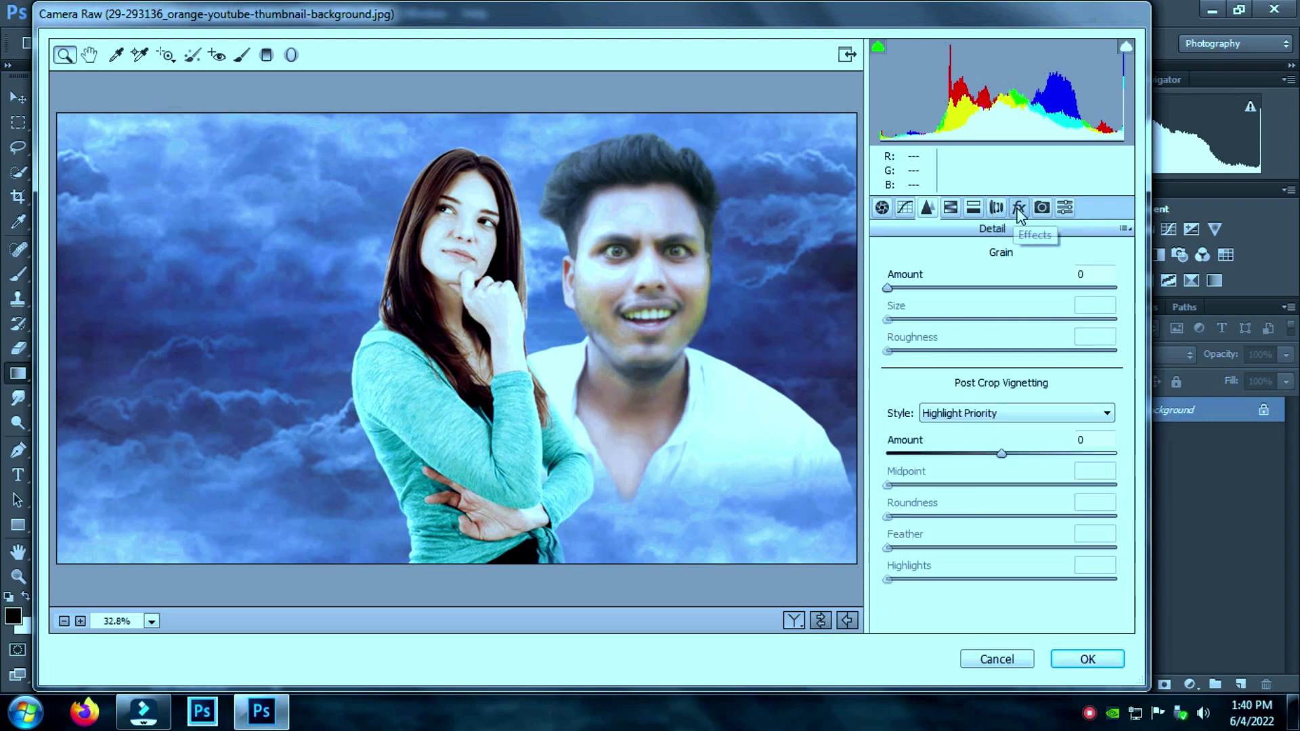
left_click_drag(887, 291, 905, 290)
left_click(882, 207)
scroll(995, 528, "down", 1)
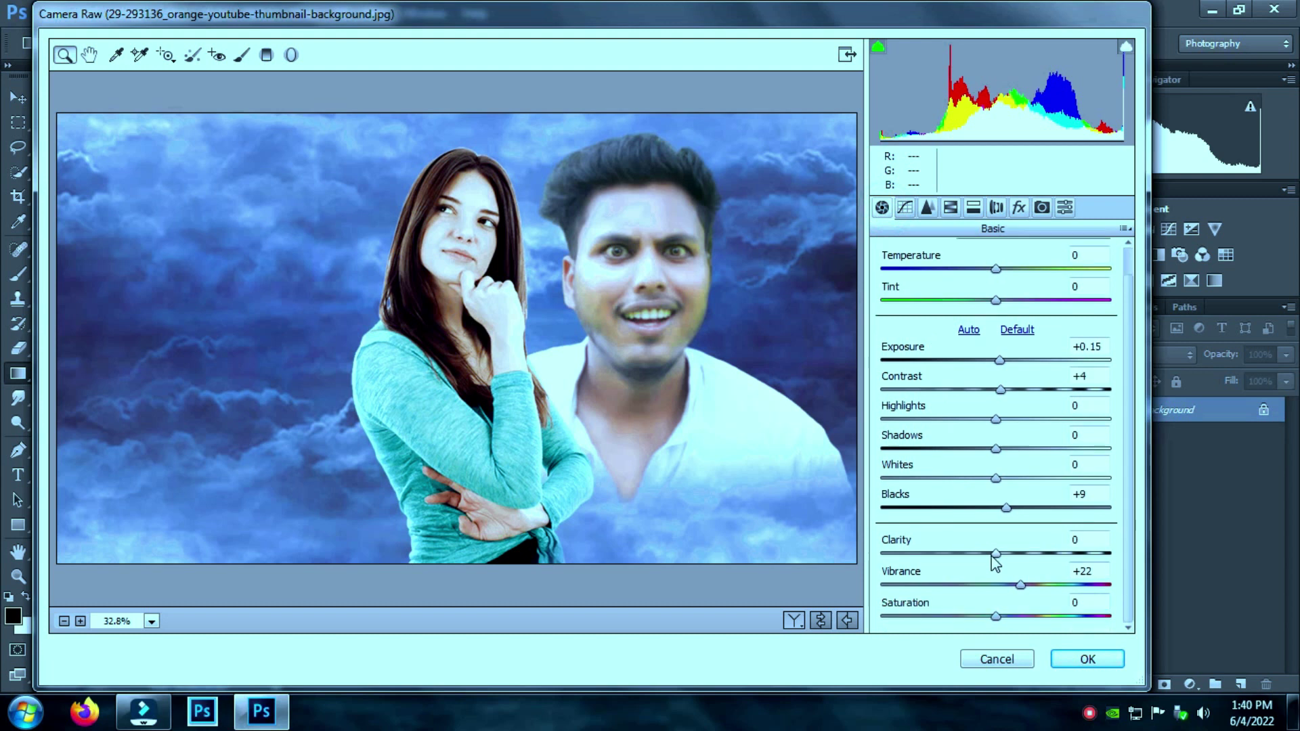
left_click(995, 617)
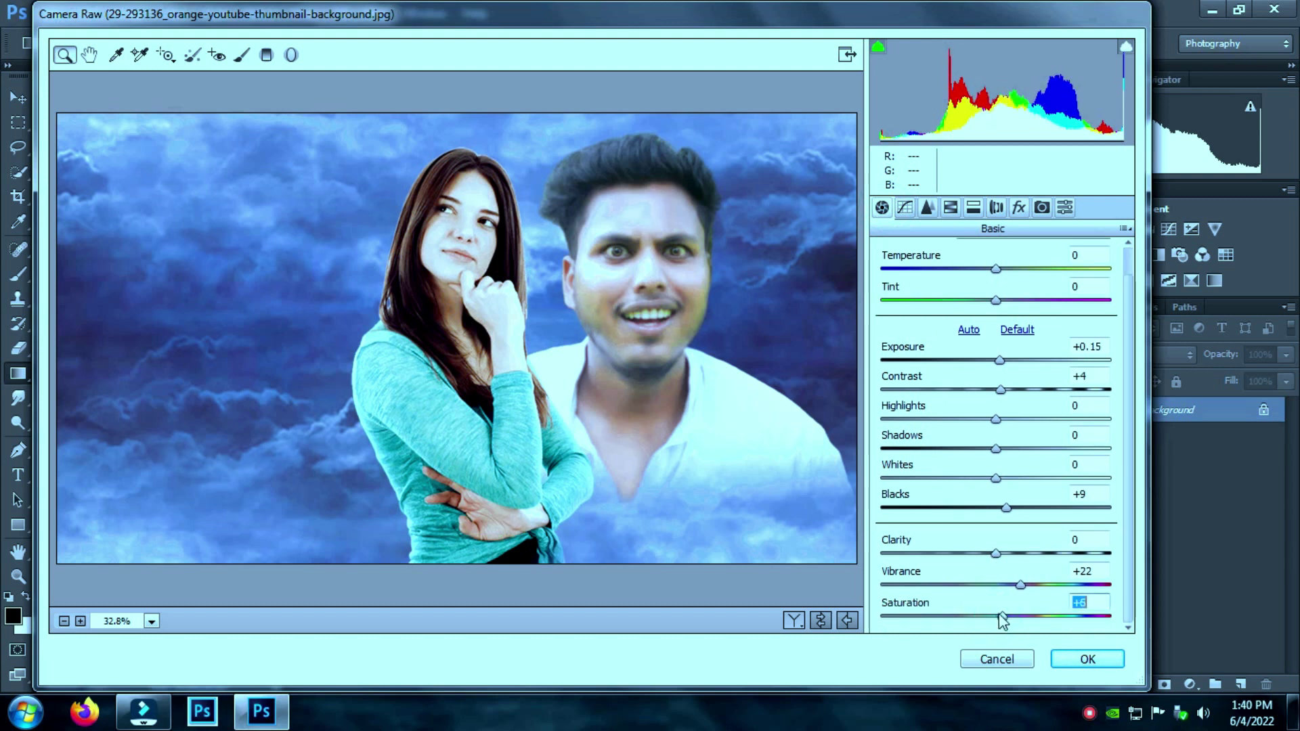
left_click(1087, 659)
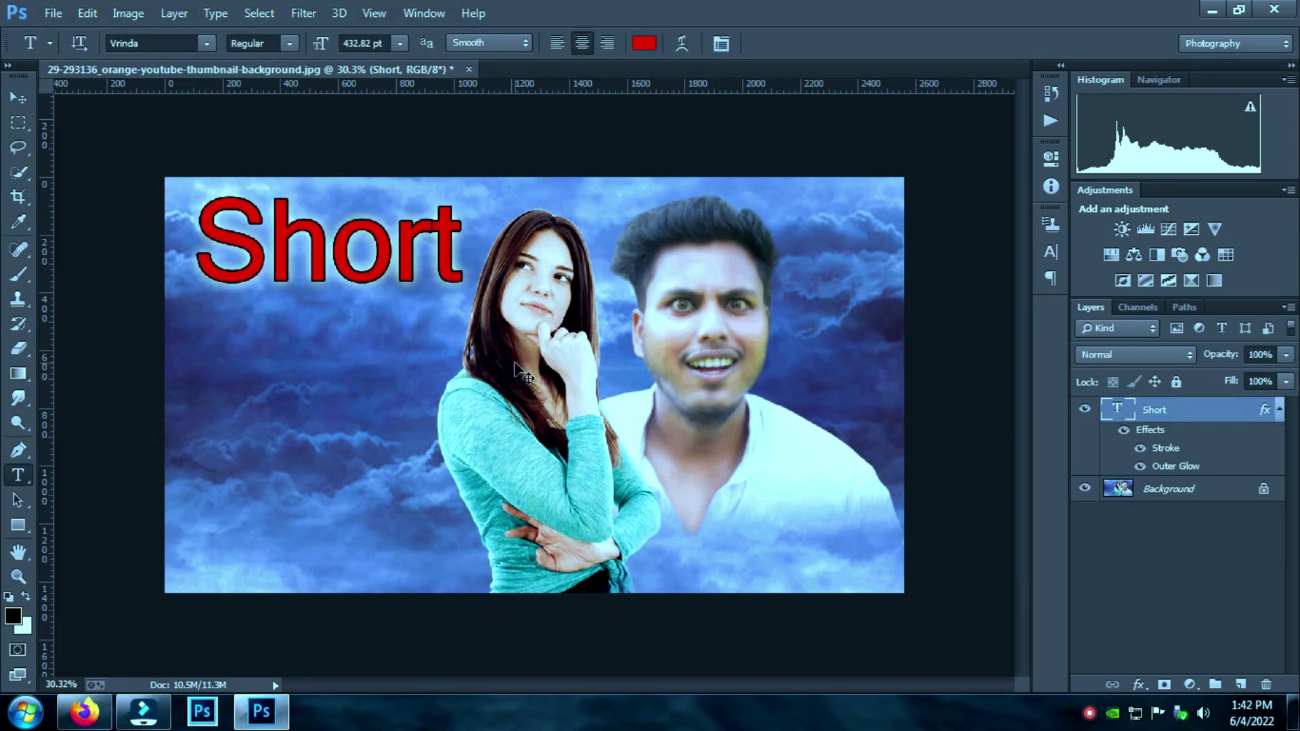
Skew the red "Short" text horizontally by about -16.19° and shift it slightly down
key("ctrl+t")
right_click(560, 319)
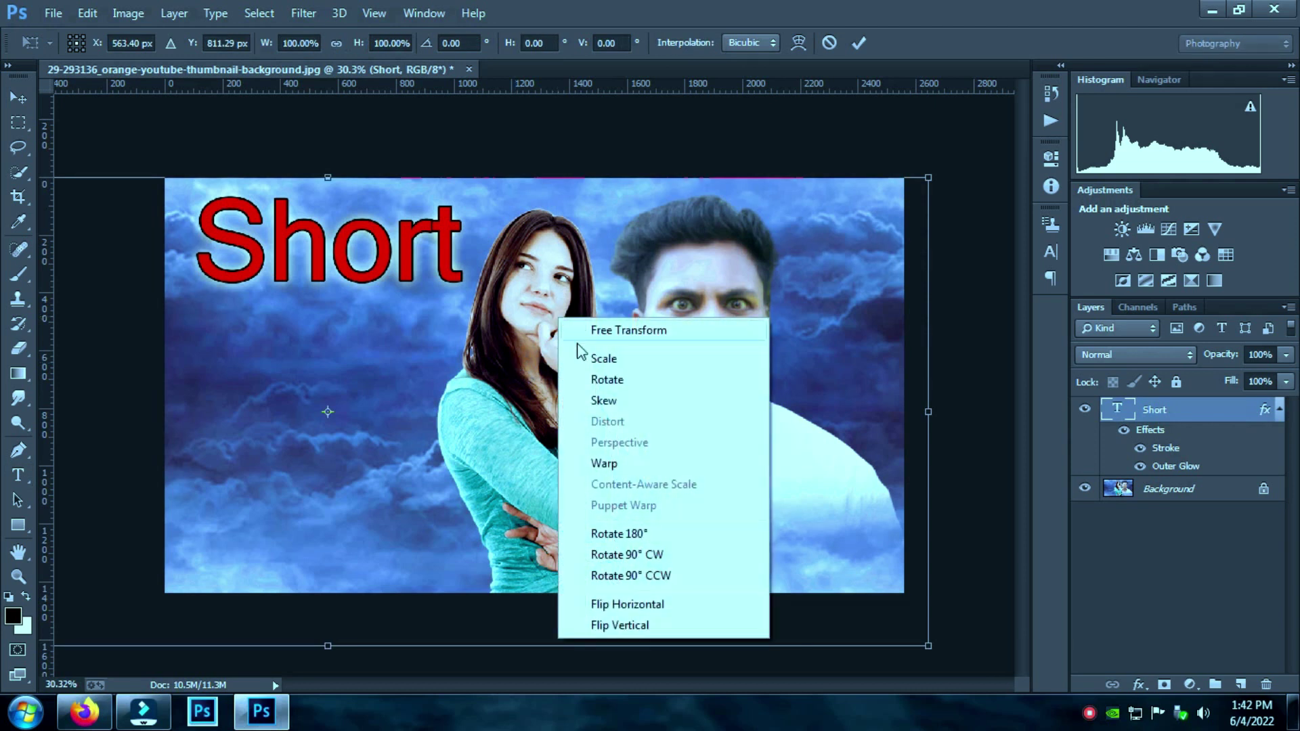
left_click(604, 401)
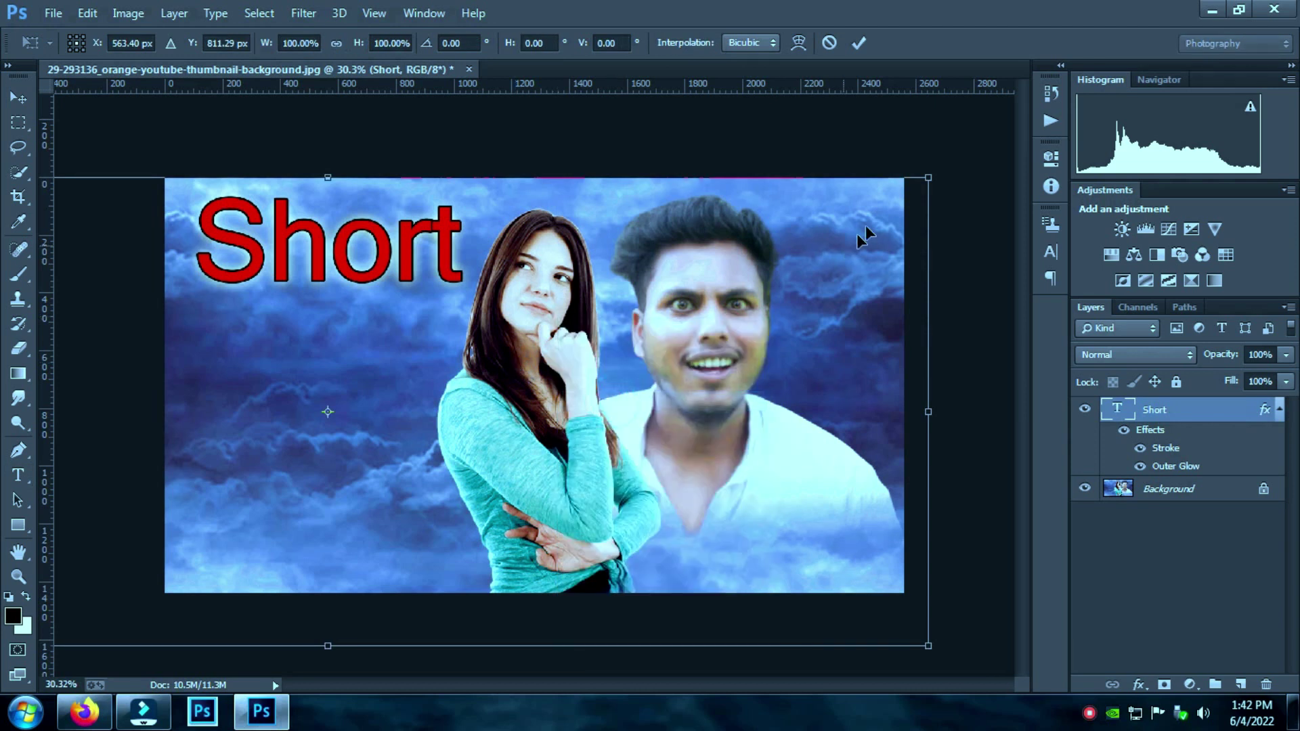
left_click_drag(927, 177, 1067, 218)
left_click_drag(730, 344, 623, 339)
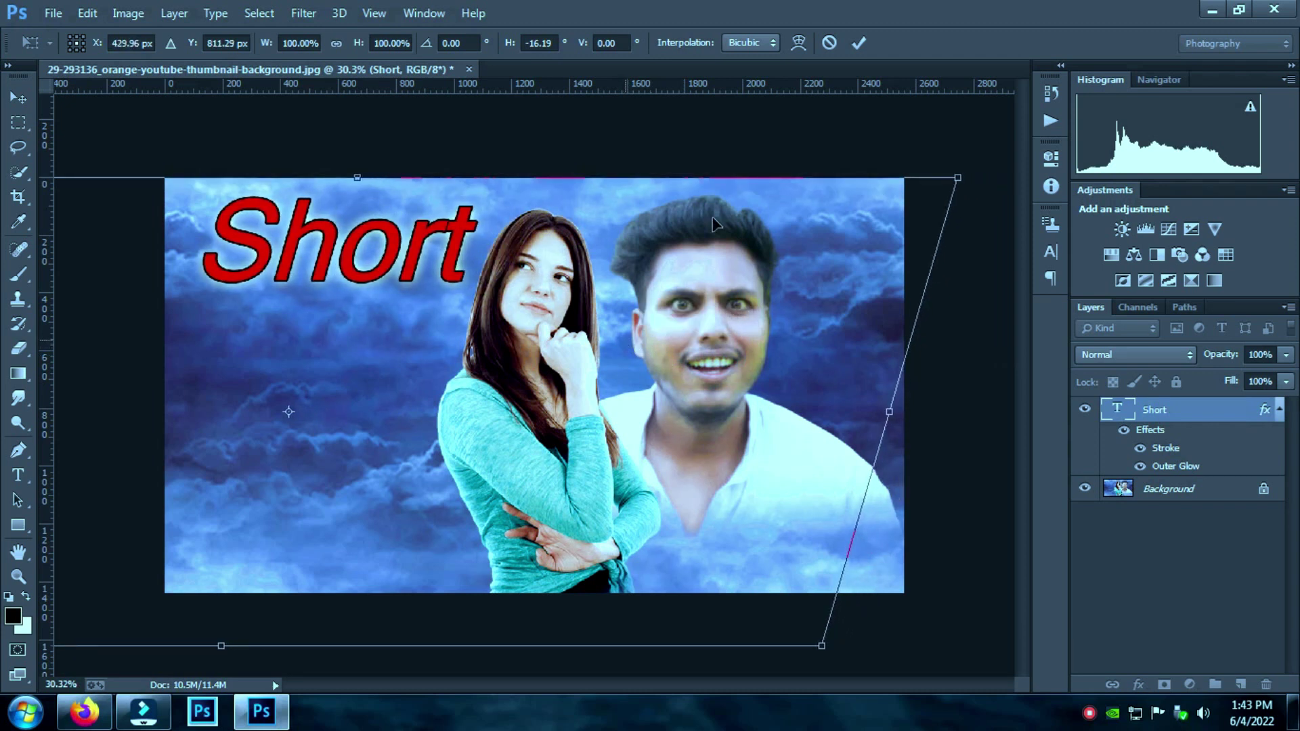
left_click_drag(433, 277, 428, 283)
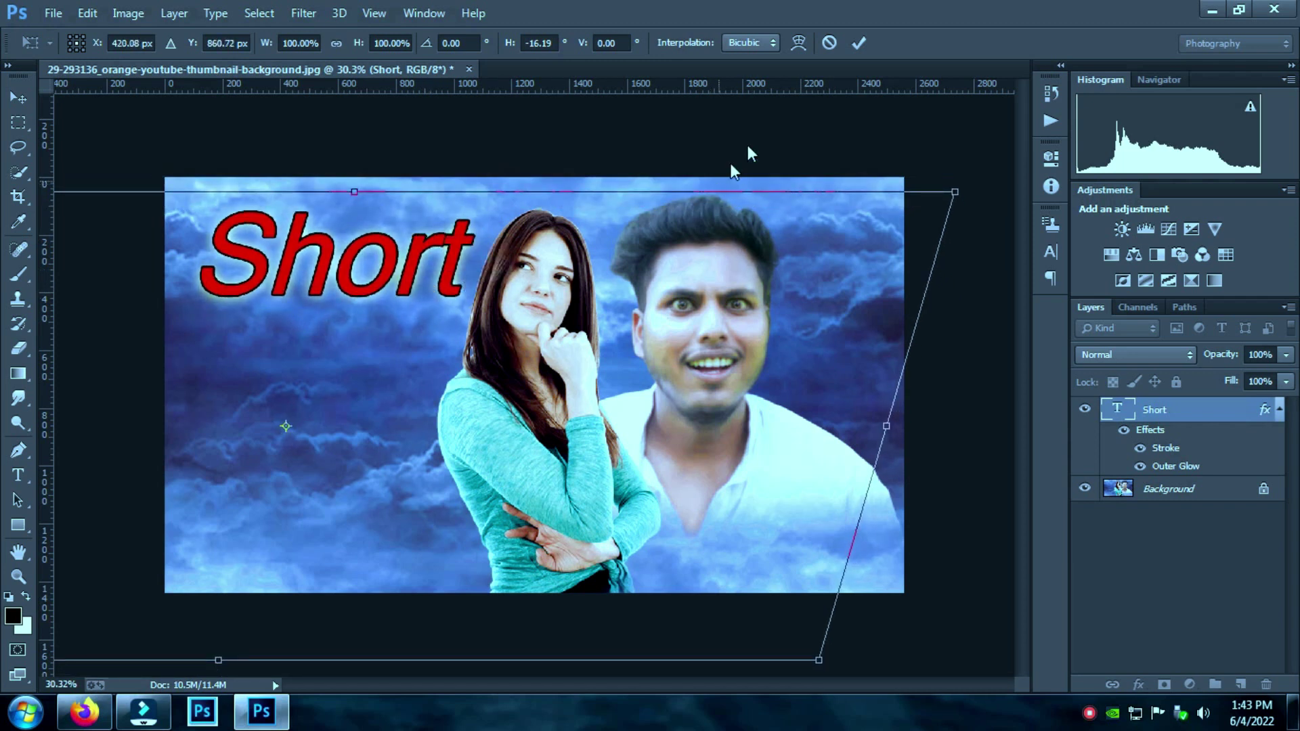
left_click(856, 47)
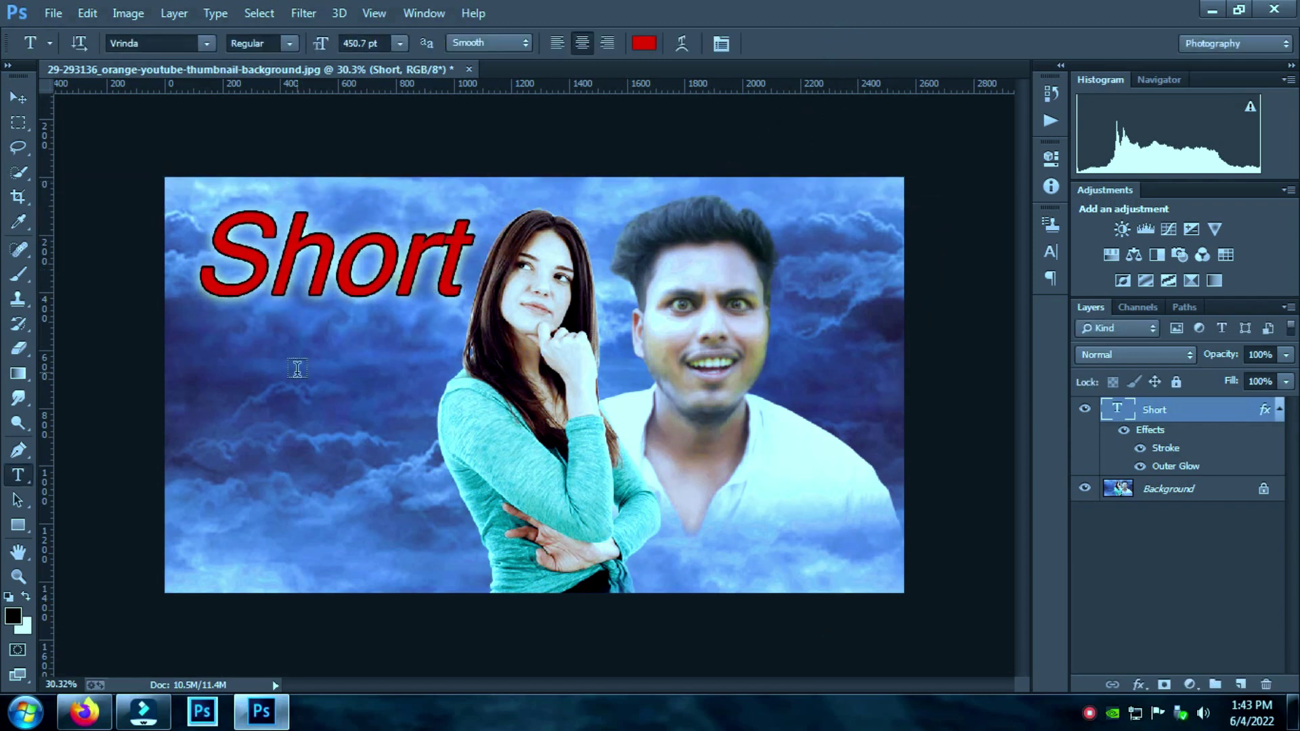
Add the text "Flim" beneath "Short", enlarge it to about 661% and position it beside the woman
left_click_drag(213, 374, 446, 436)
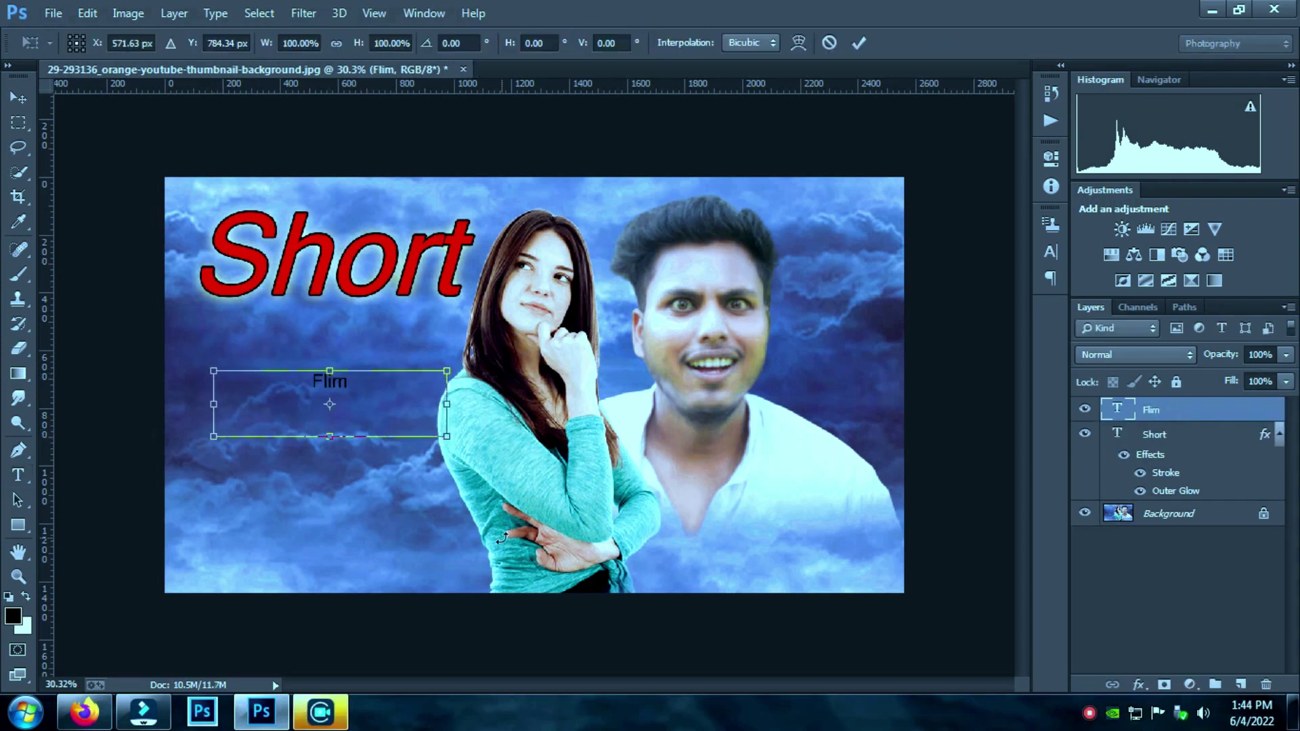
left_click_drag(446, 370, 1012, 226)
left_click_drag(570, 353, 549, 463)
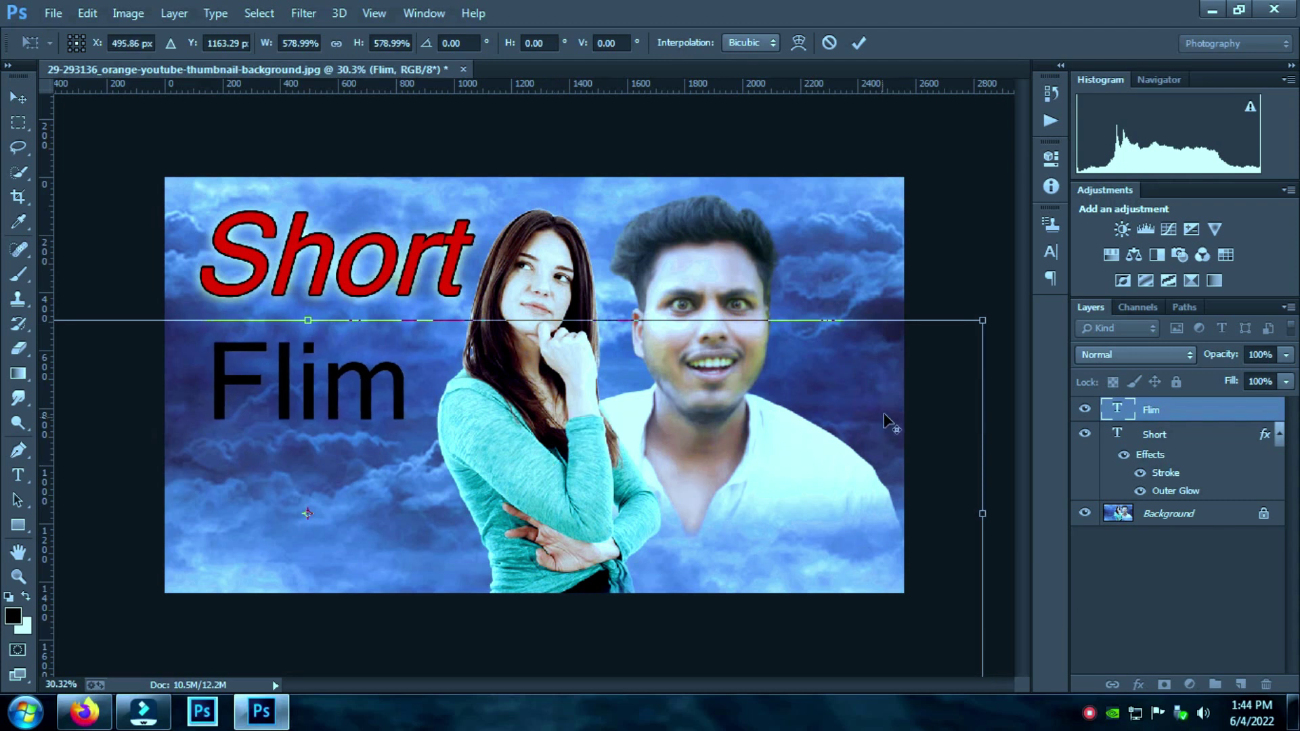
left_click_drag(982, 320, 1059, 291)
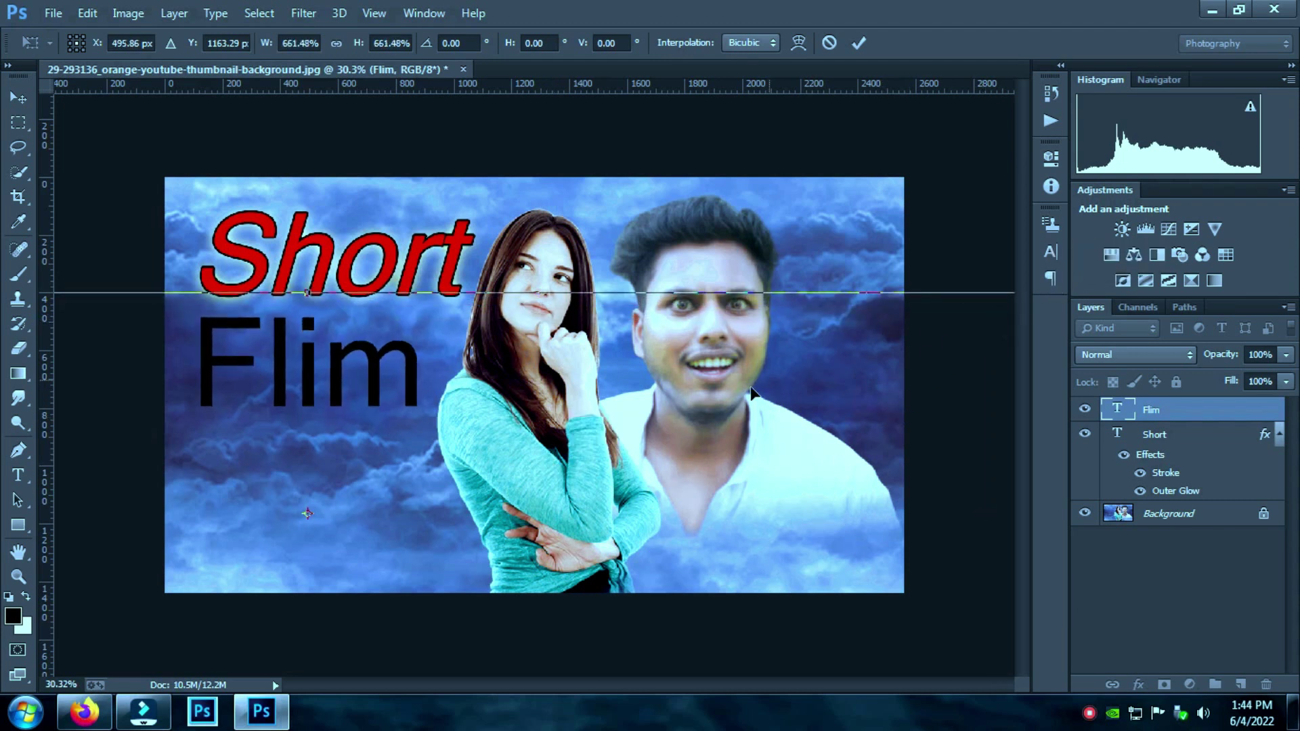
left_click_drag(737, 405, 739, 414)
left_click(859, 43)
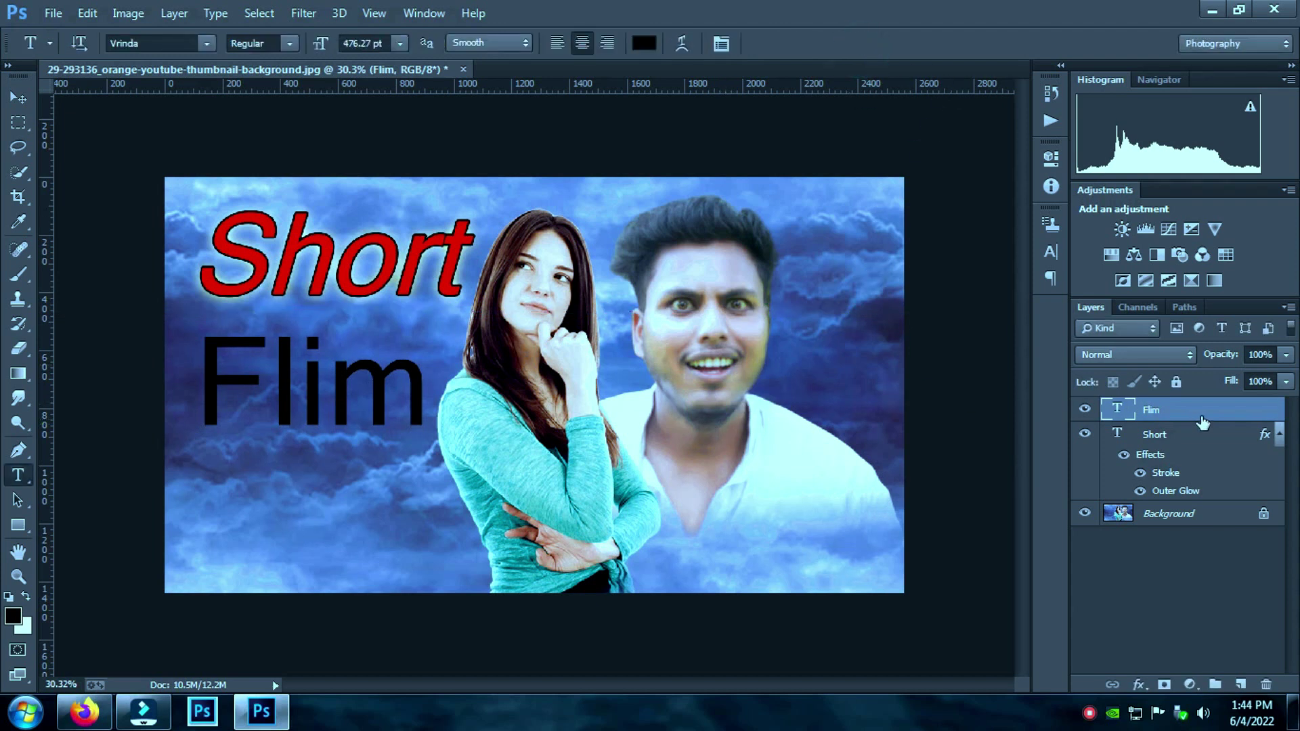
Give the "Flim" text a 3 px black outside stroke and a red (f40808) outer glow 27 px in size
double_click(1239, 416)
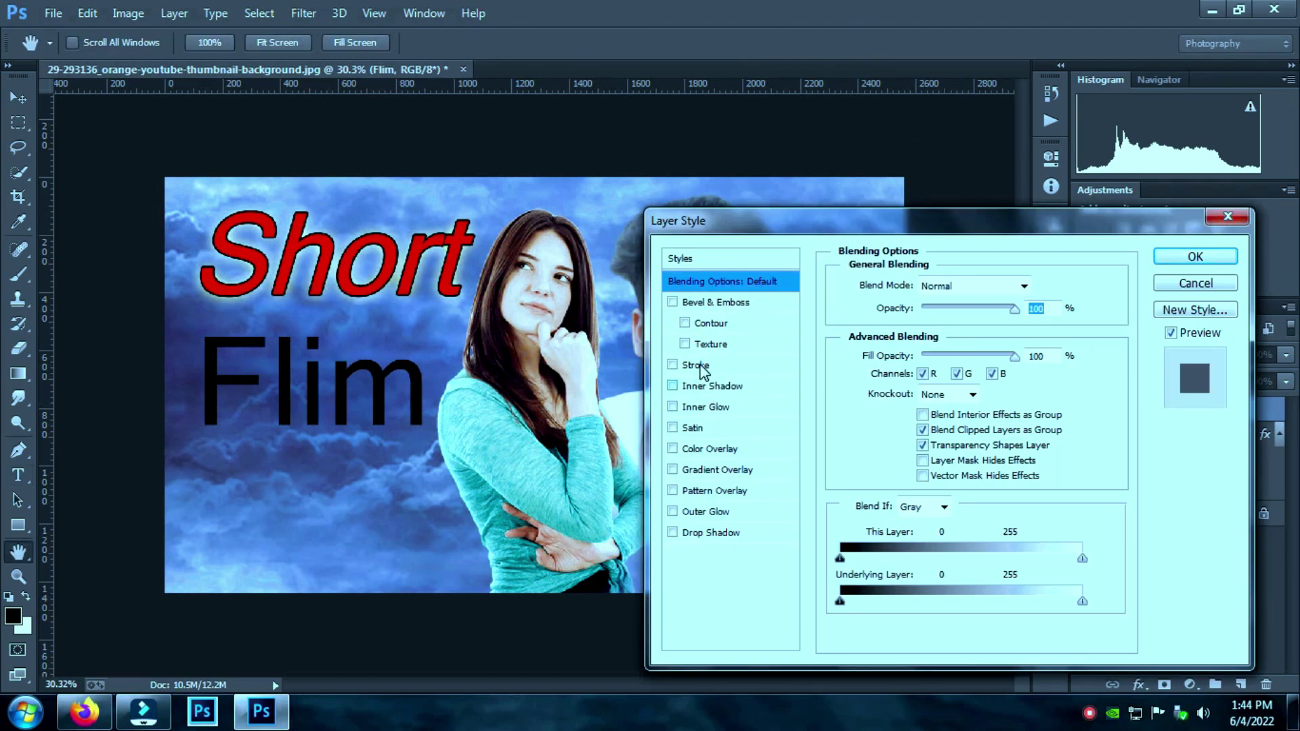
left_click(697, 366)
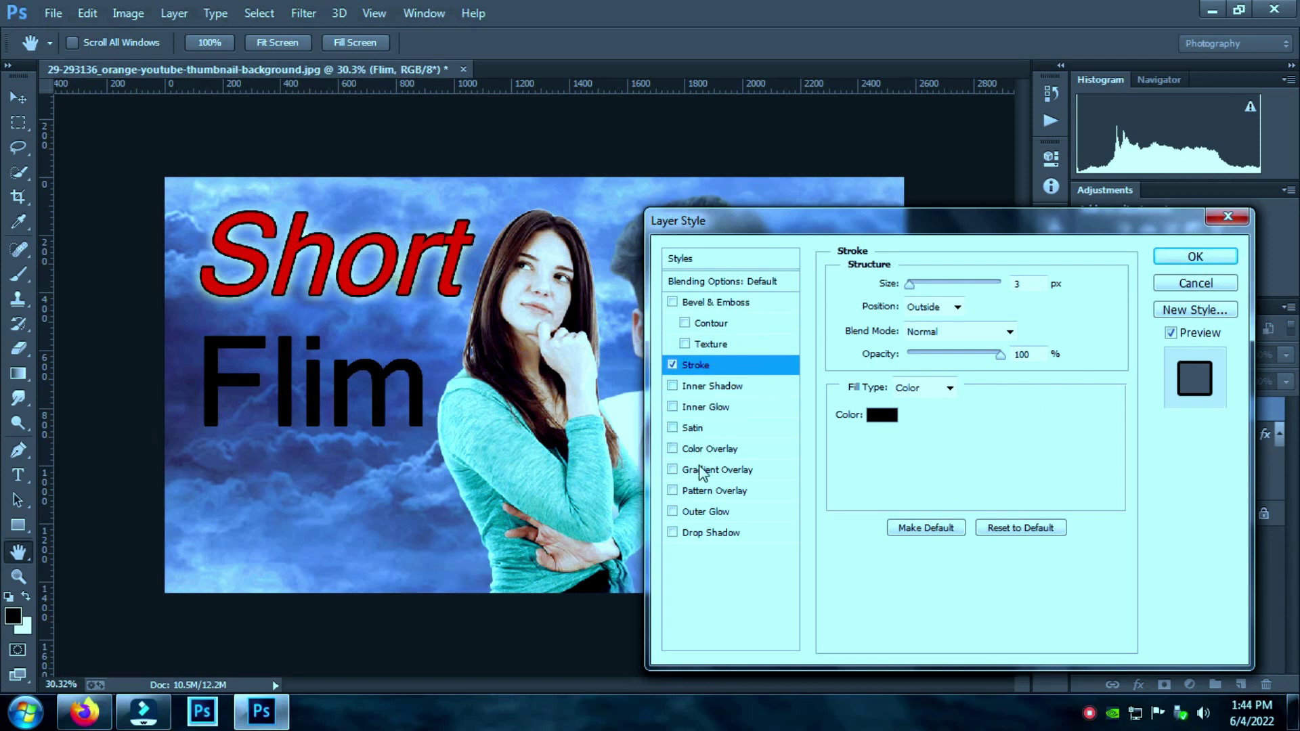
left_click(701, 513)
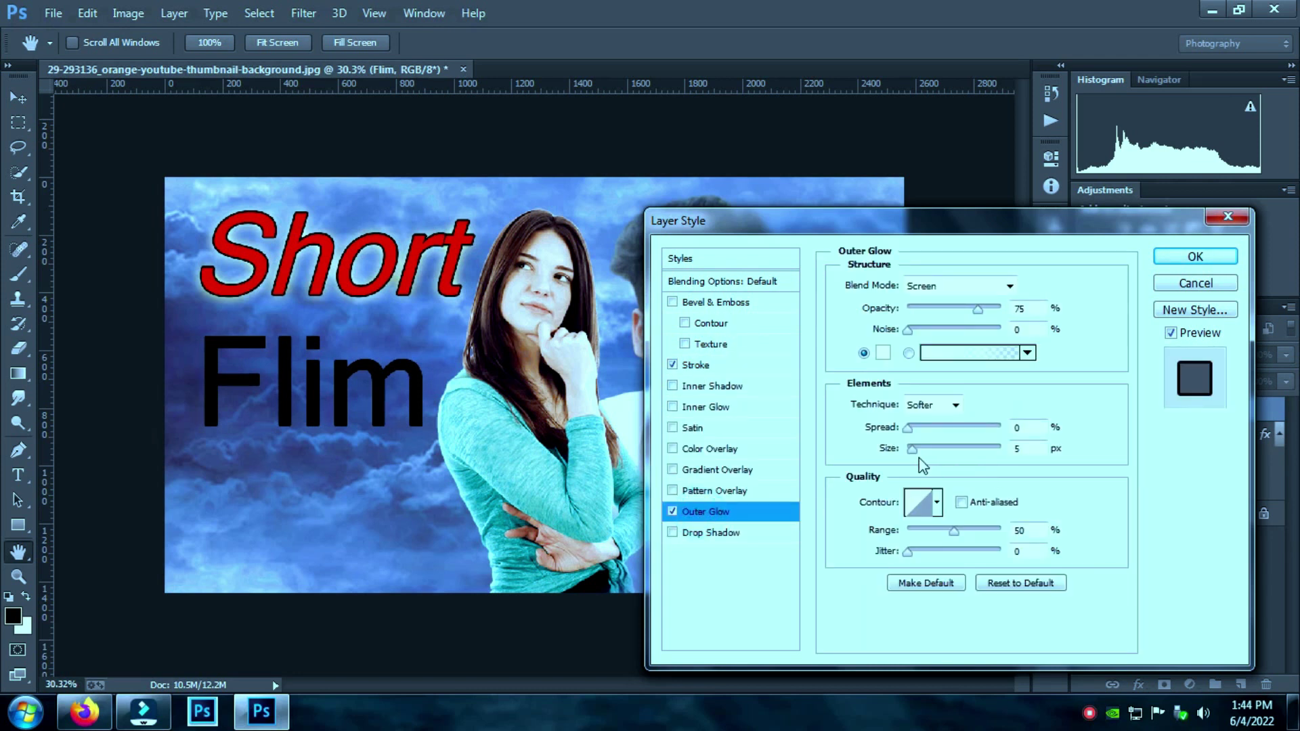
left_click(882, 353)
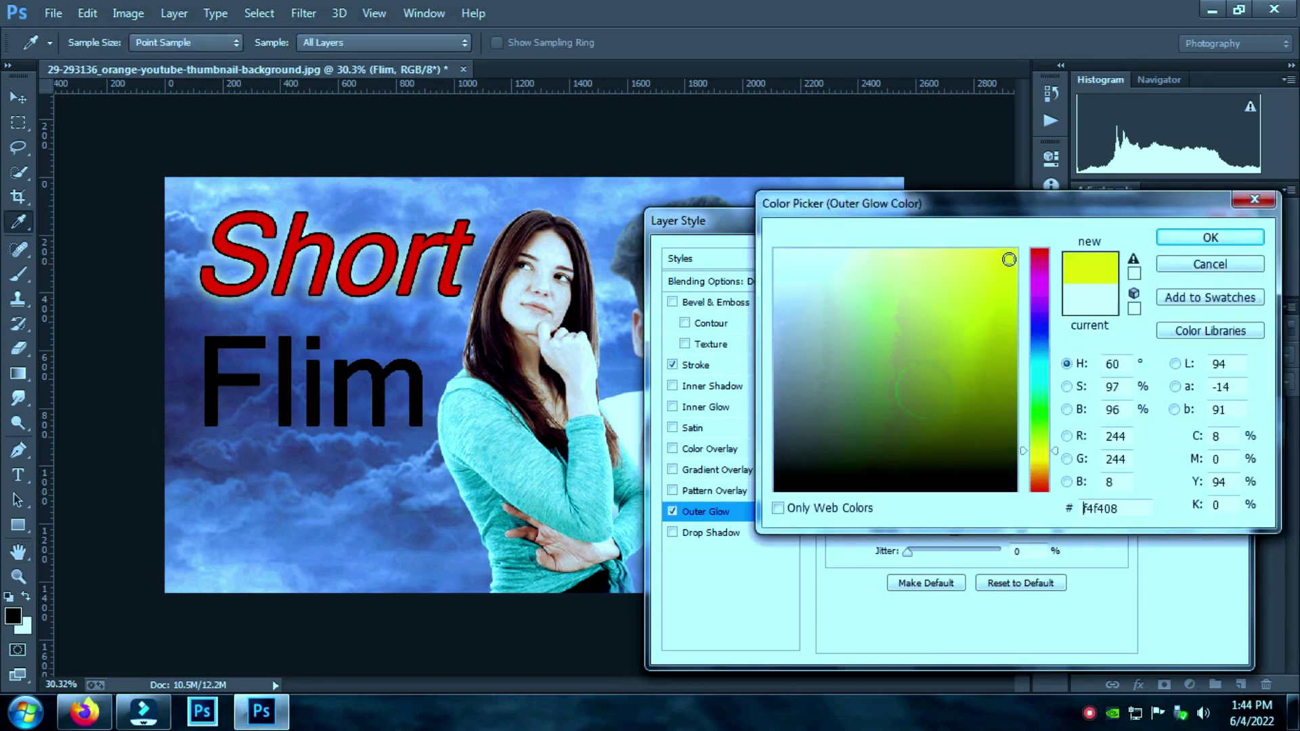
left_click_drag(1043, 261, 1039, 252)
left_click(1163, 239)
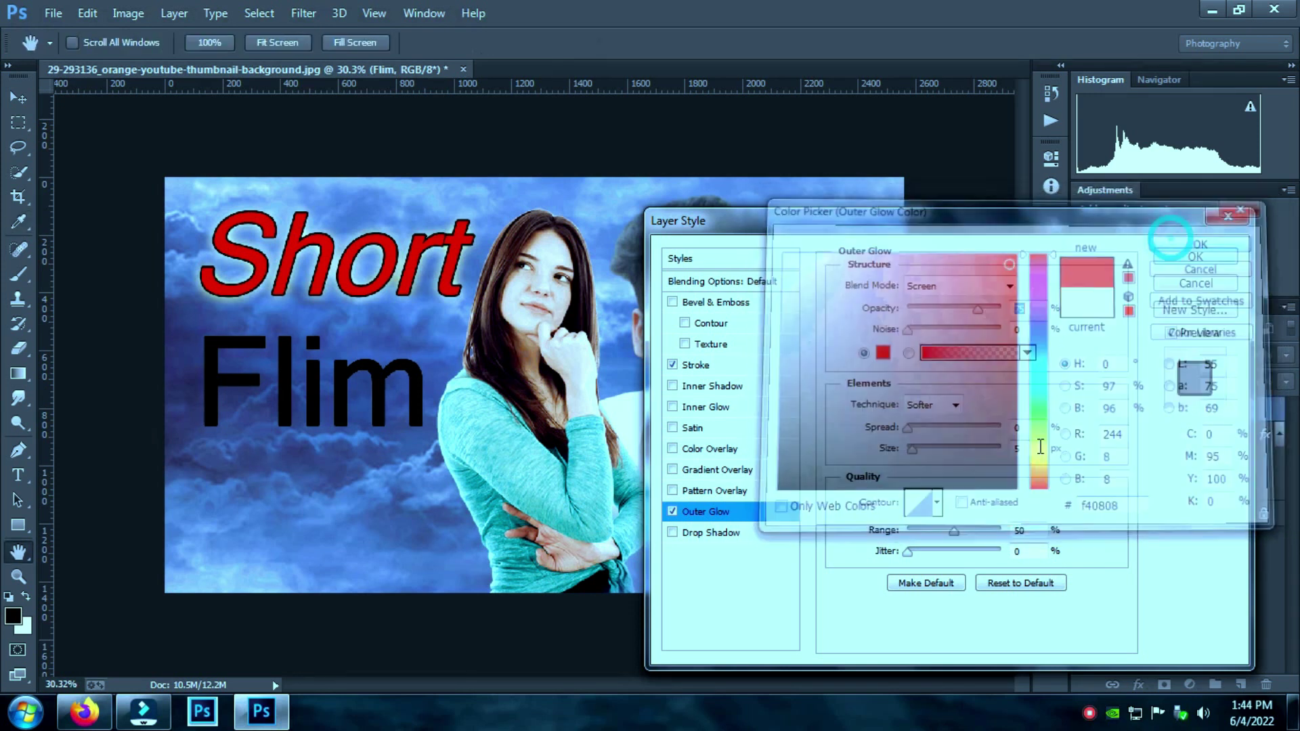
left_click_drag(912, 449, 924, 448)
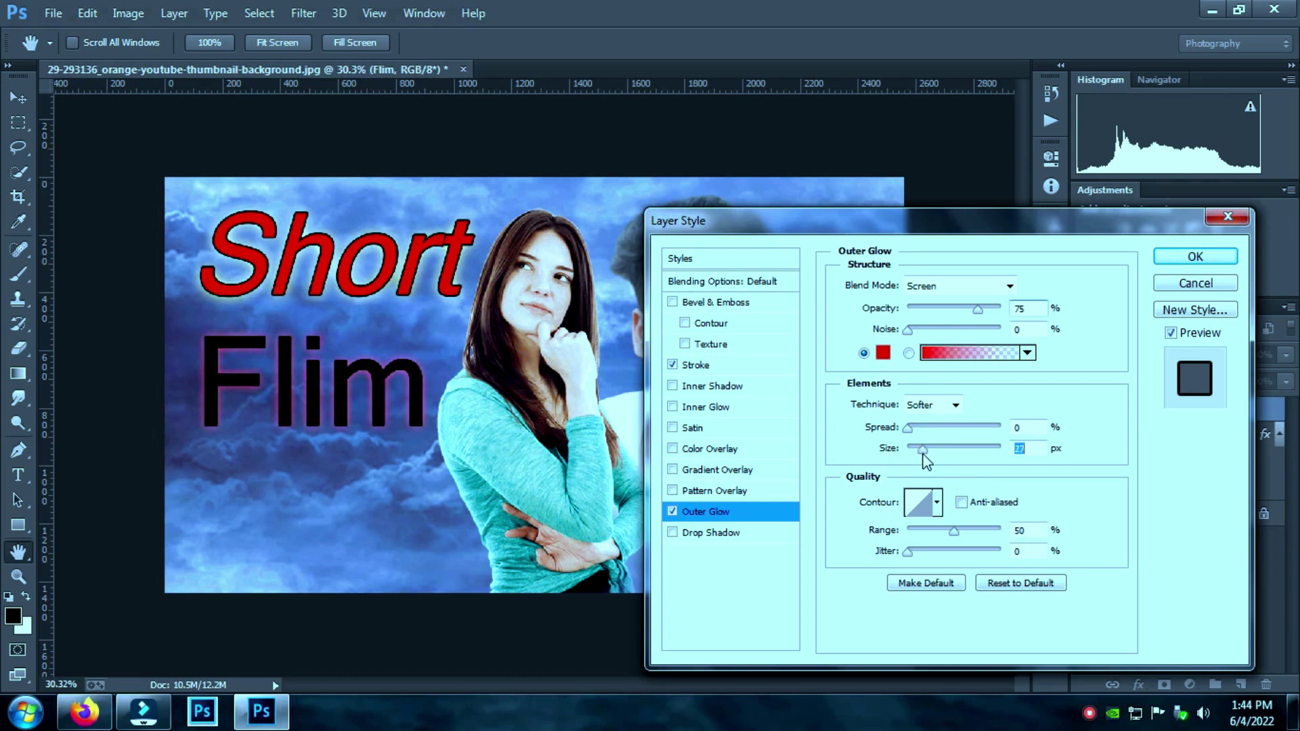
left_click(1194, 257)
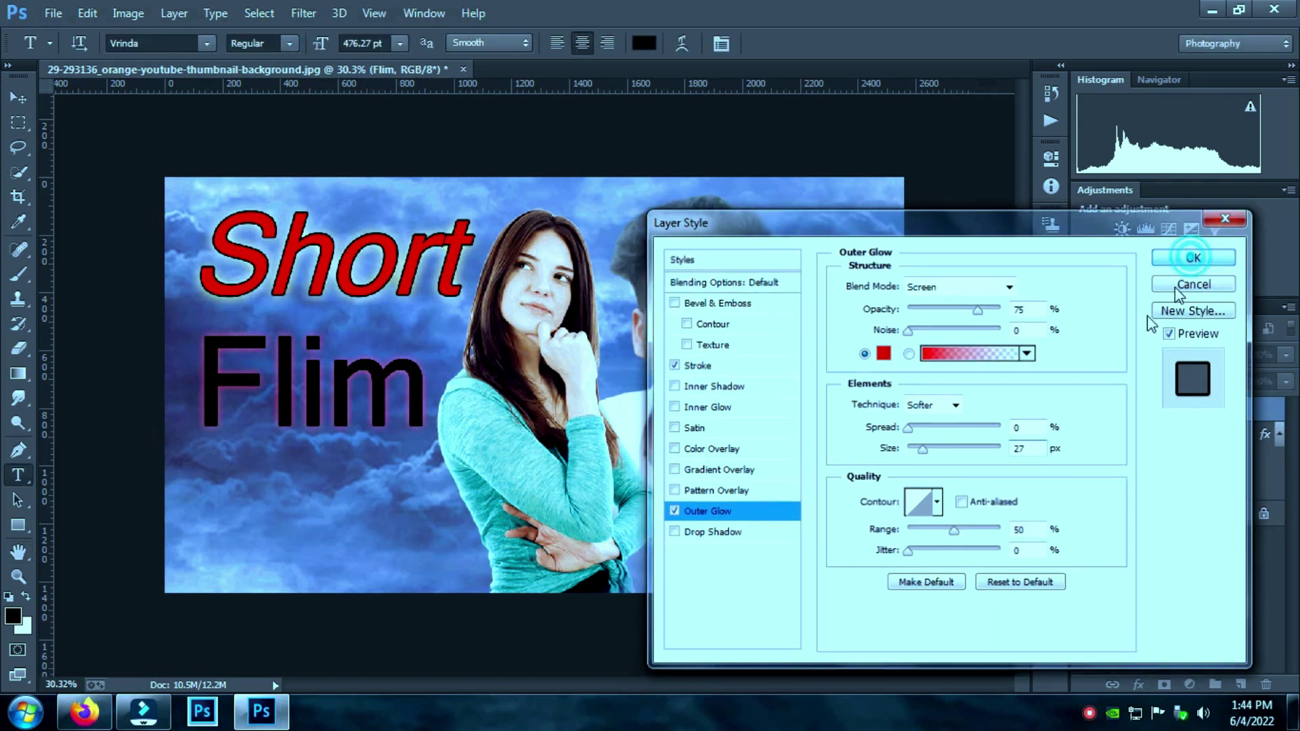
Add the text "Thumbnail" below "Flim", scaled to about 295%, and position it with a gap beneath "Flim"
left_click_drag(183, 499, 447, 551)
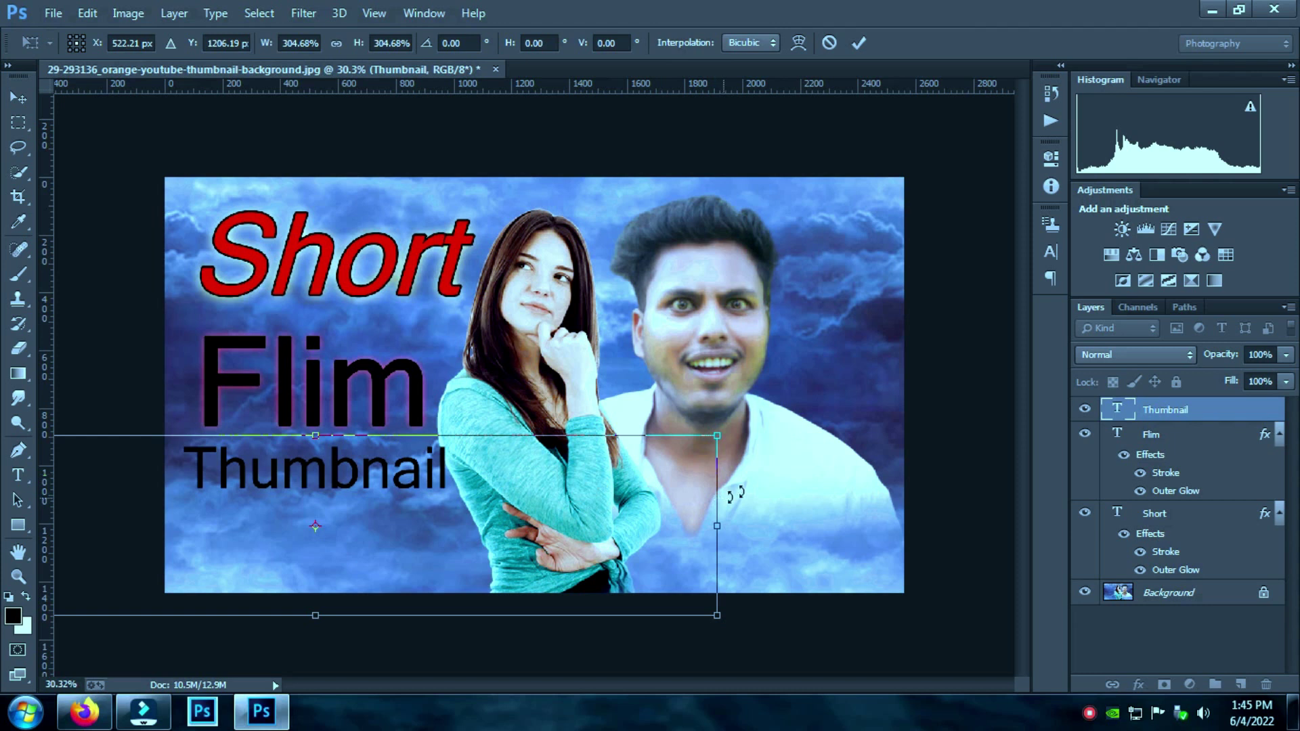
mouse_move(719, 431)
left_mouse_down()
mouse_move(731, 433)
mouse_move(707, 446)
left_mouse_up()
mouse_move(583, 497)
left_mouse_down()
mouse_move(549, 523)
mouse_move(545, 559)
mouse_move(583, 521)
left_mouse_up()
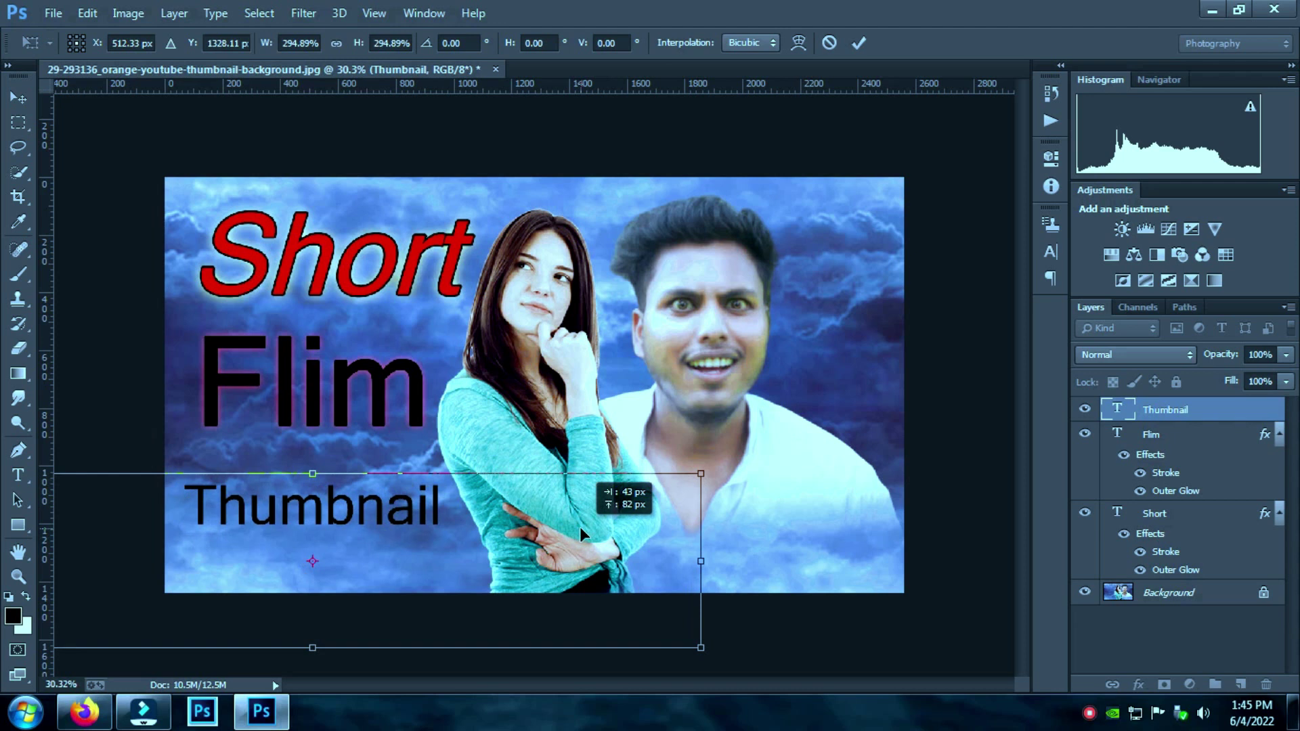
left_click(858, 43)
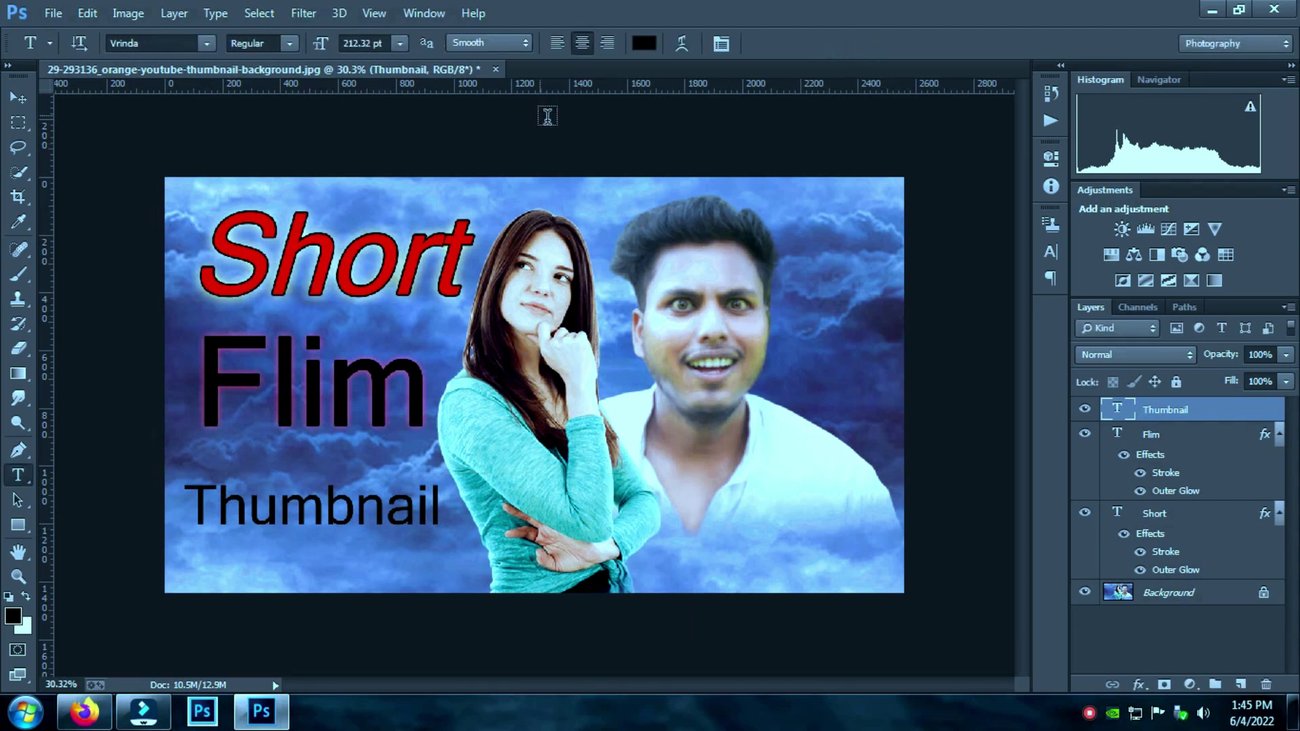
Try several hues for the "Thumbnail" text and colour it yellow (ffd802)
left_click(643, 43)
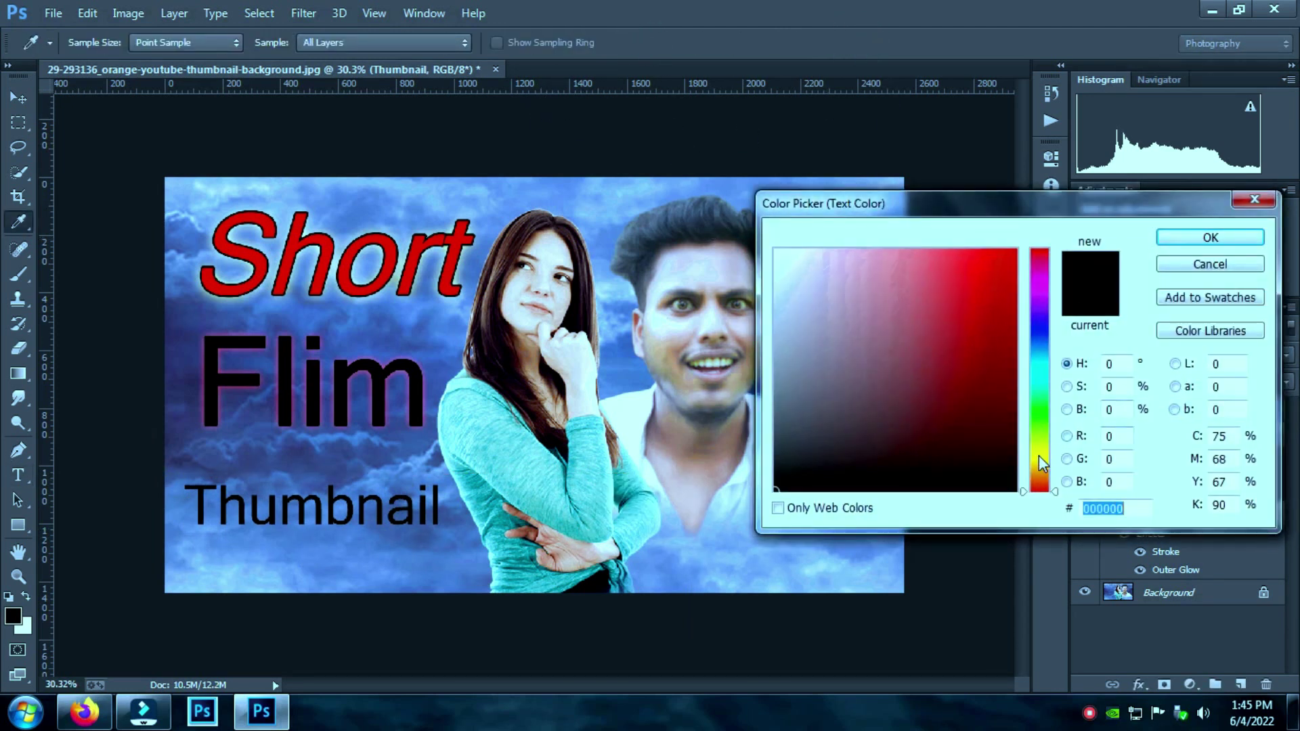
left_click(1038, 456)
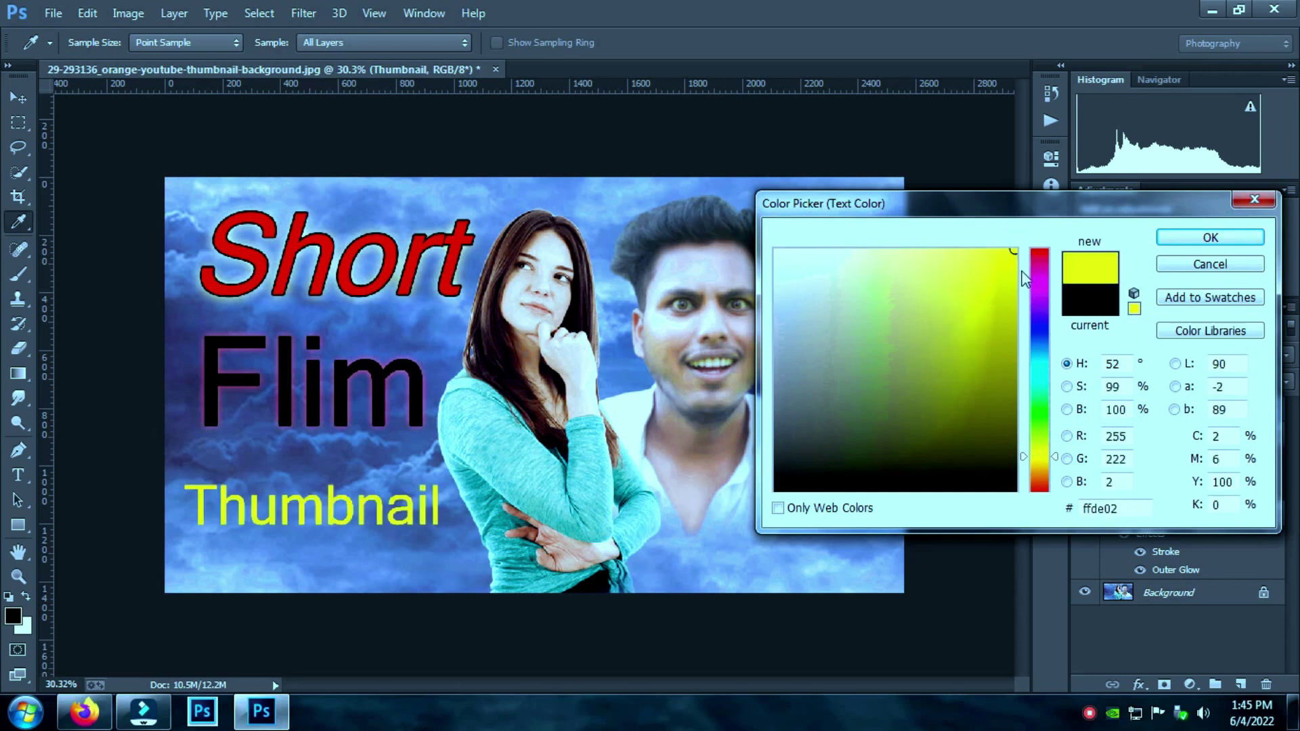
left_click(1041, 287)
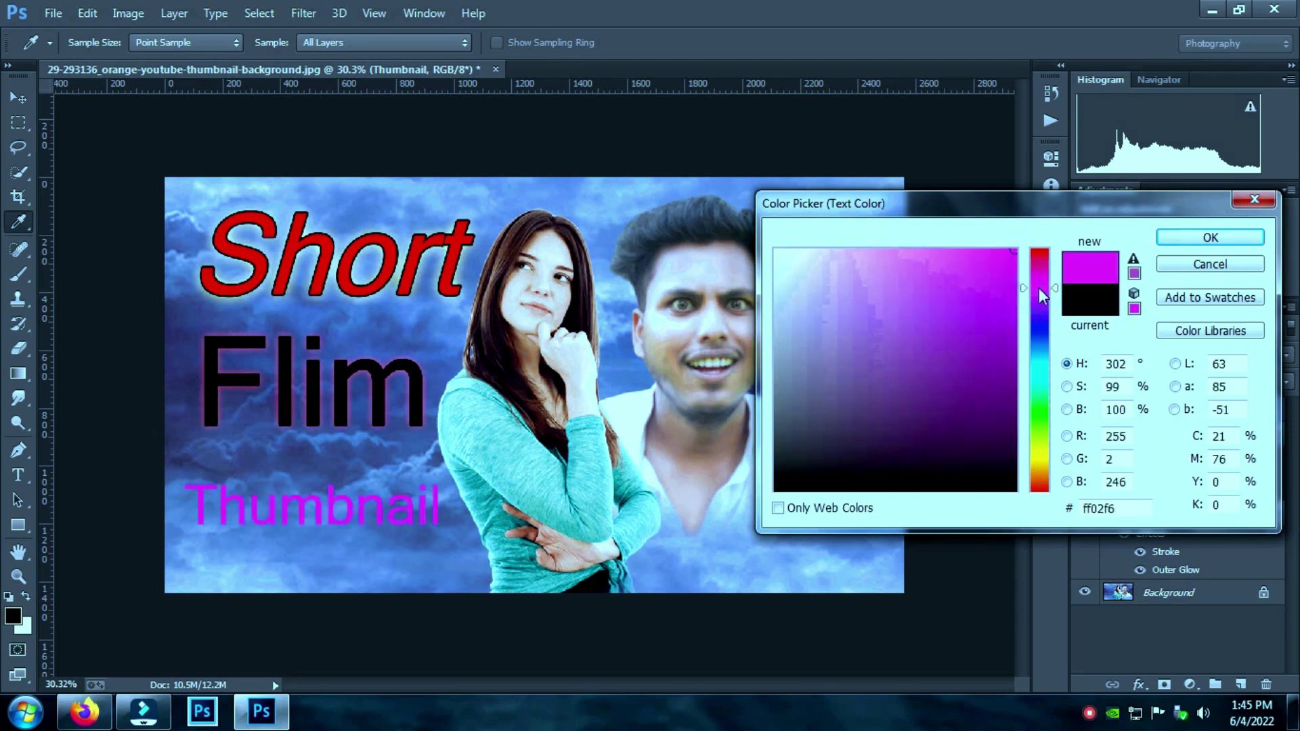
left_click(1037, 367)
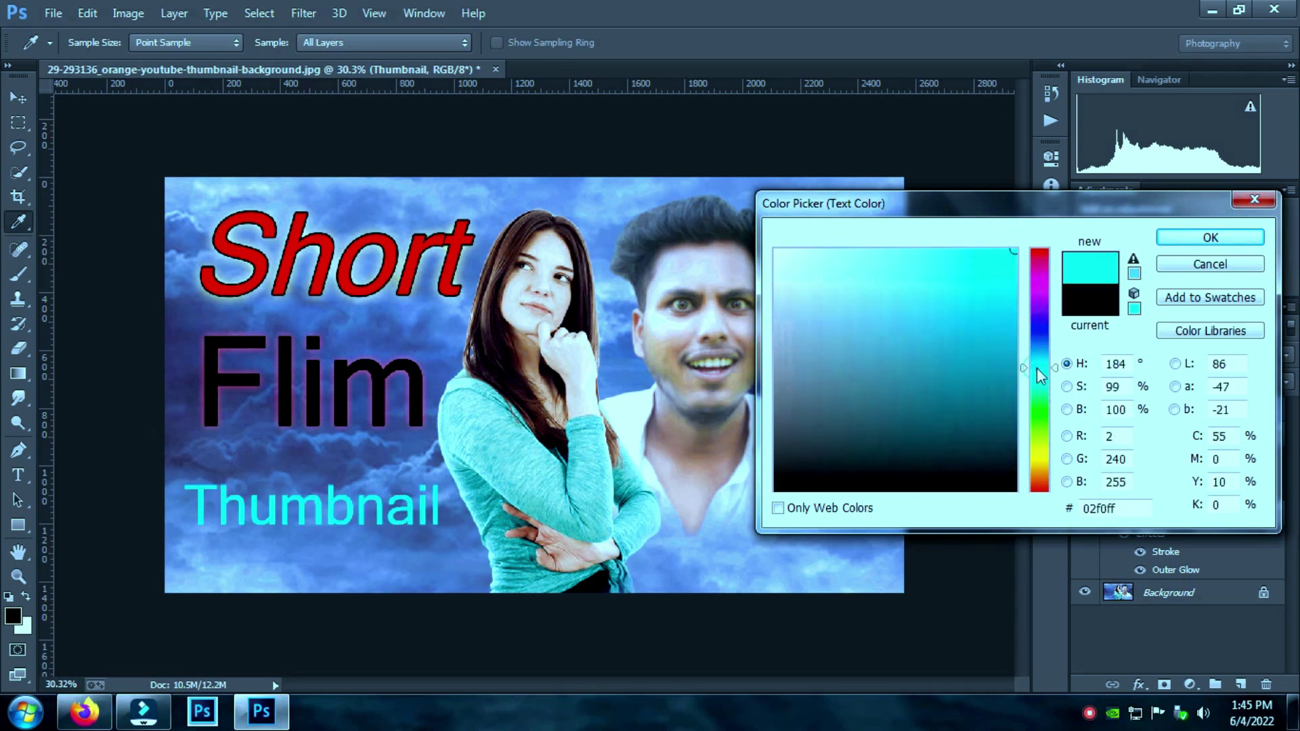
left_click(1040, 418)
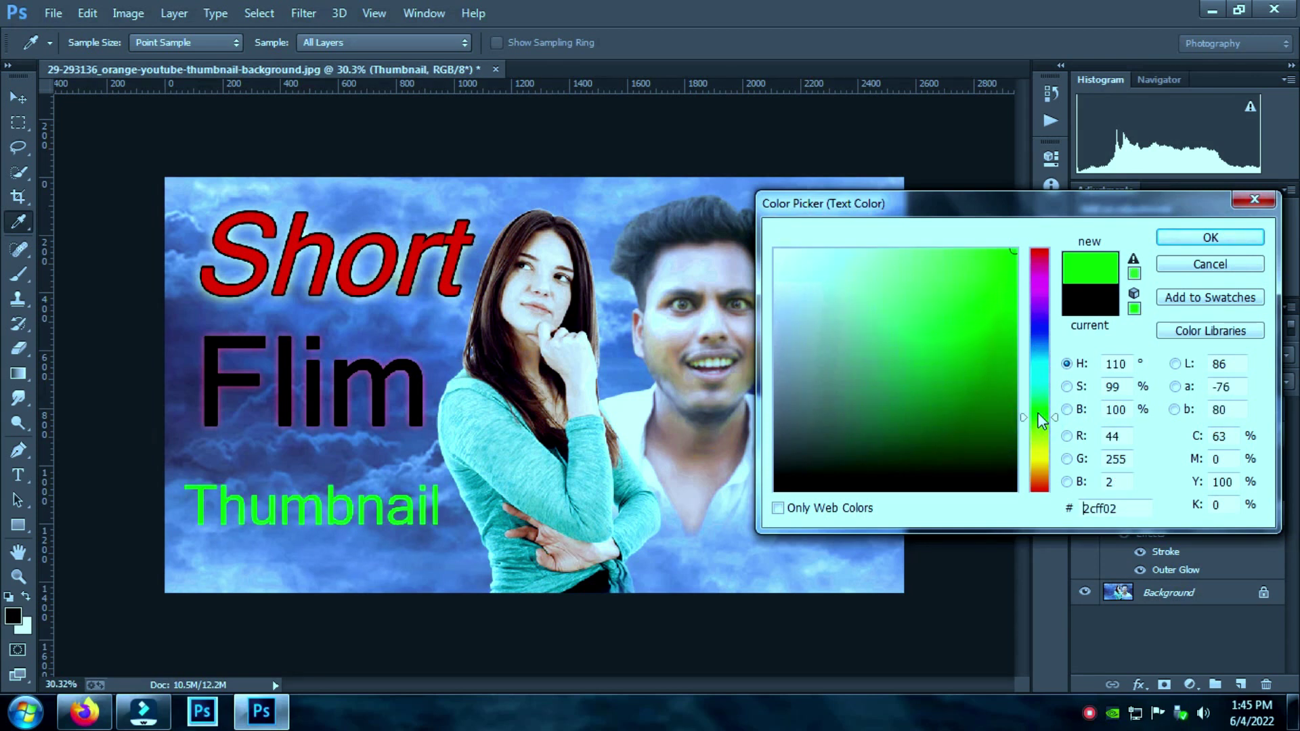
left_click(1042, 333)
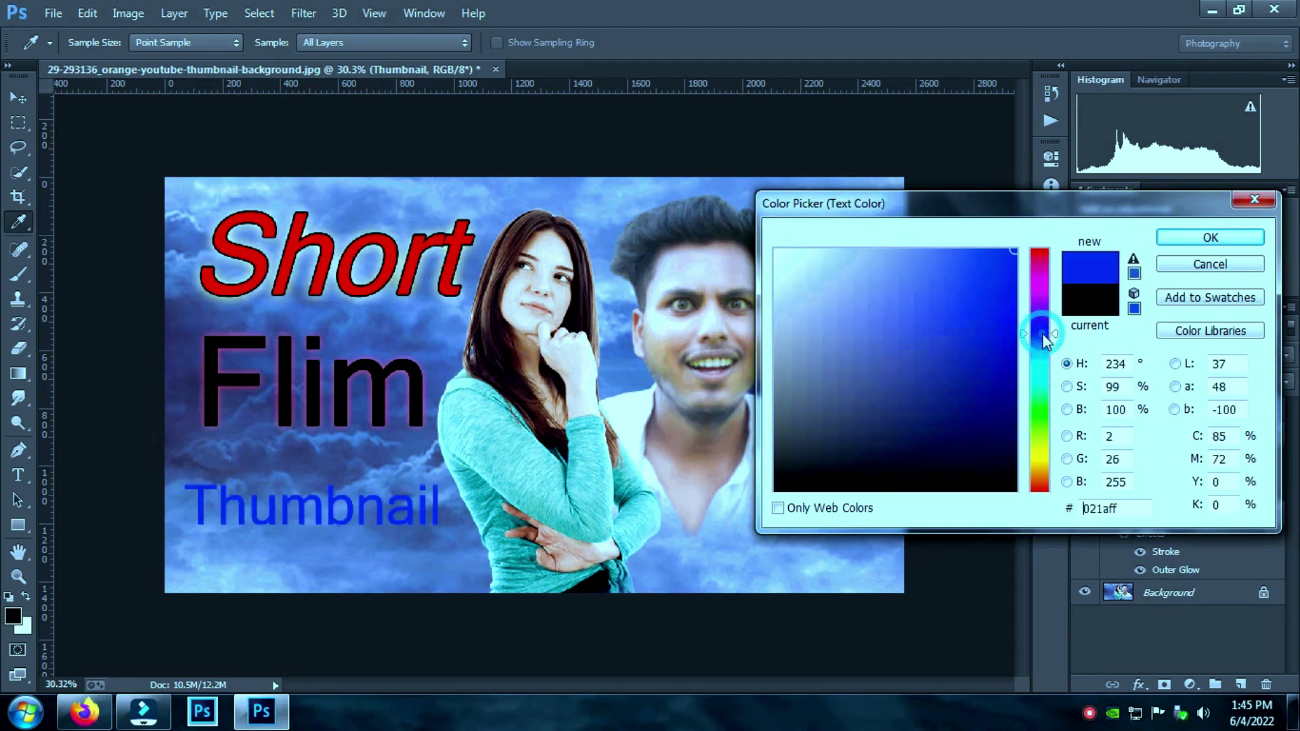
left_click(1037, 457)
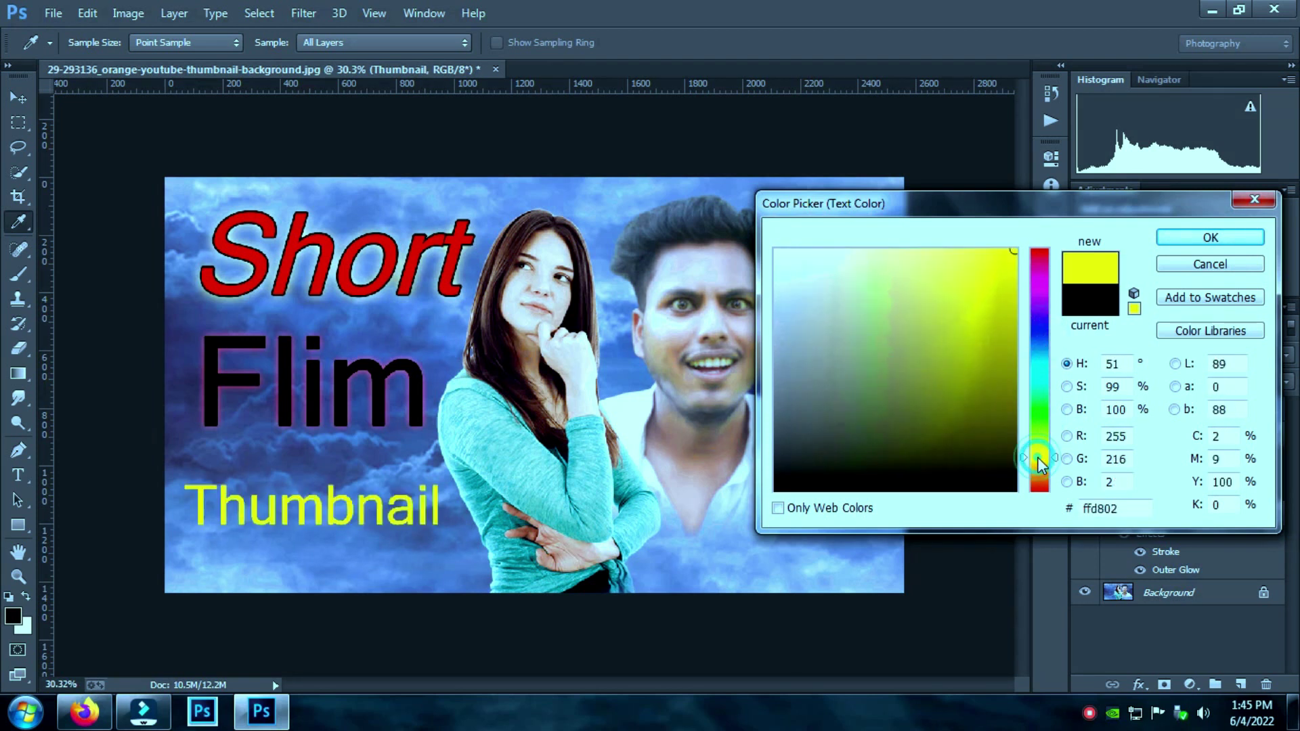
left_click(1209, 239)
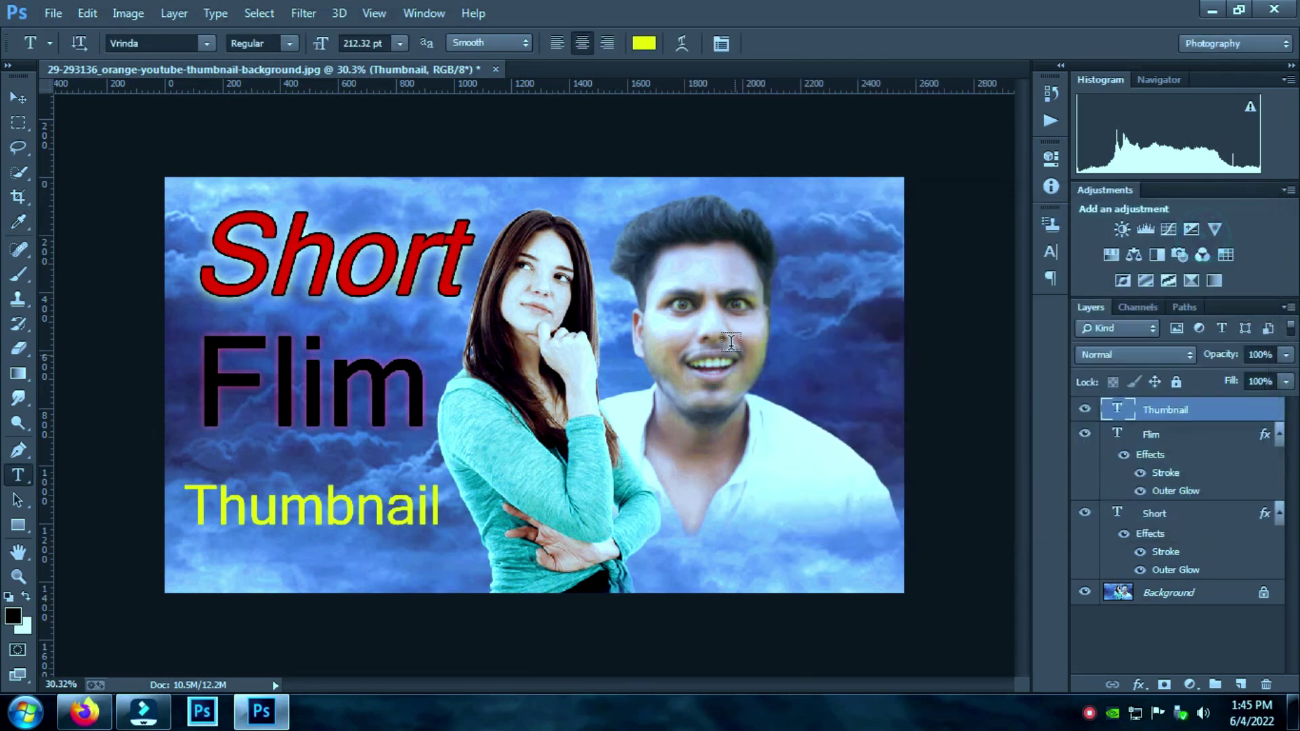
Give the "Thumbnail" text an enlarged black (000000) outer glow and a stroke
double_click(1230, 416)
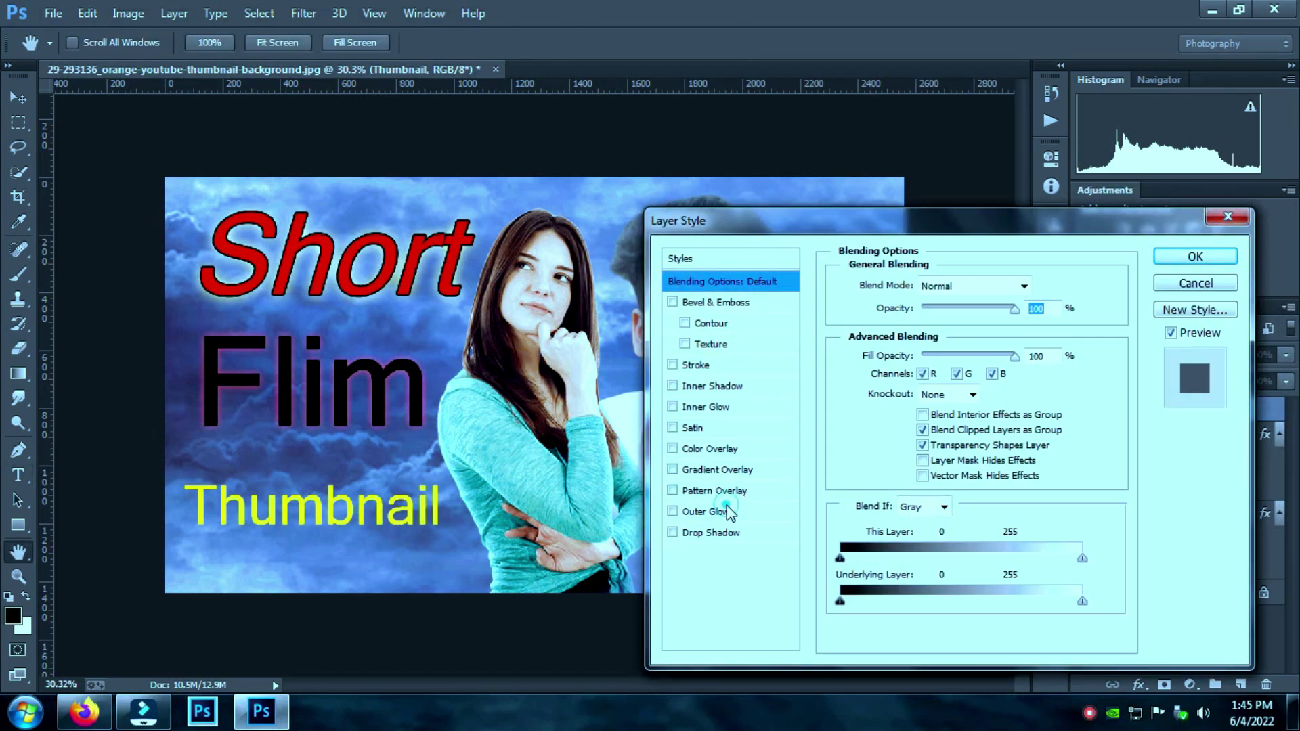
left_click(723, 513)
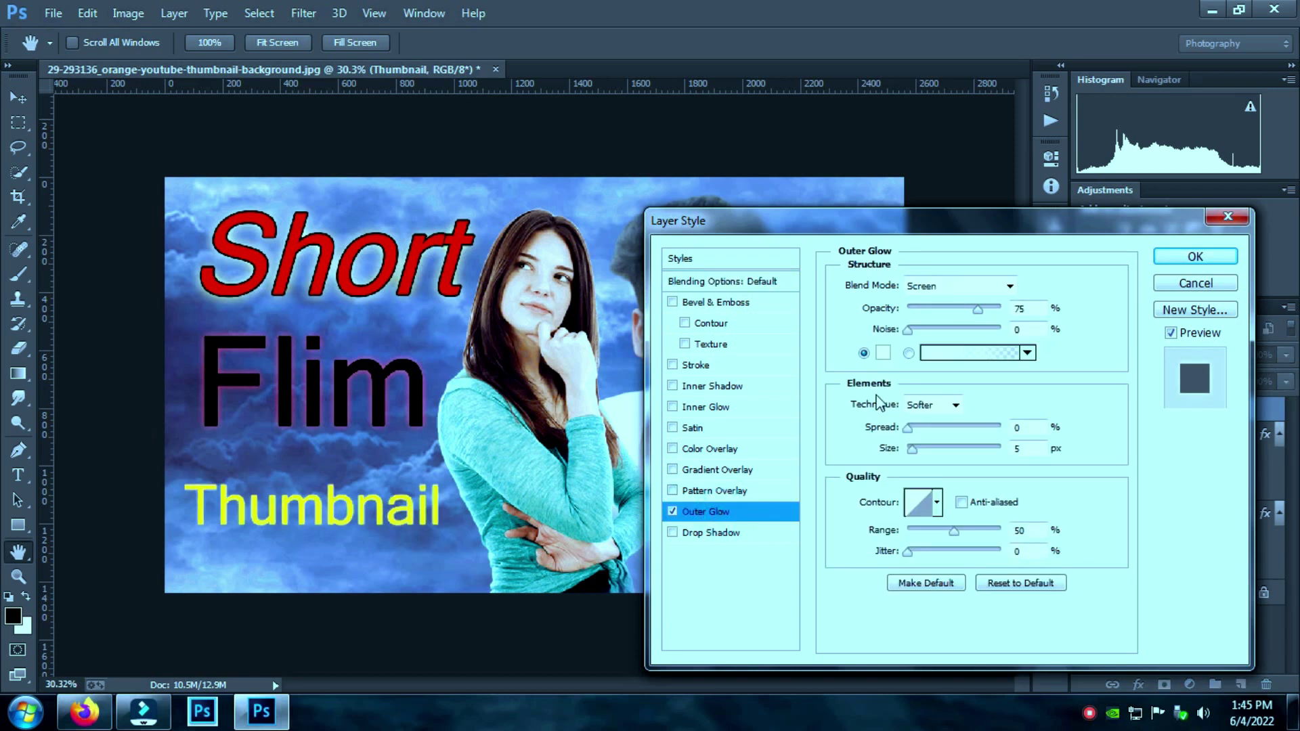
left_click(883, 352)
left_click(910, 409)
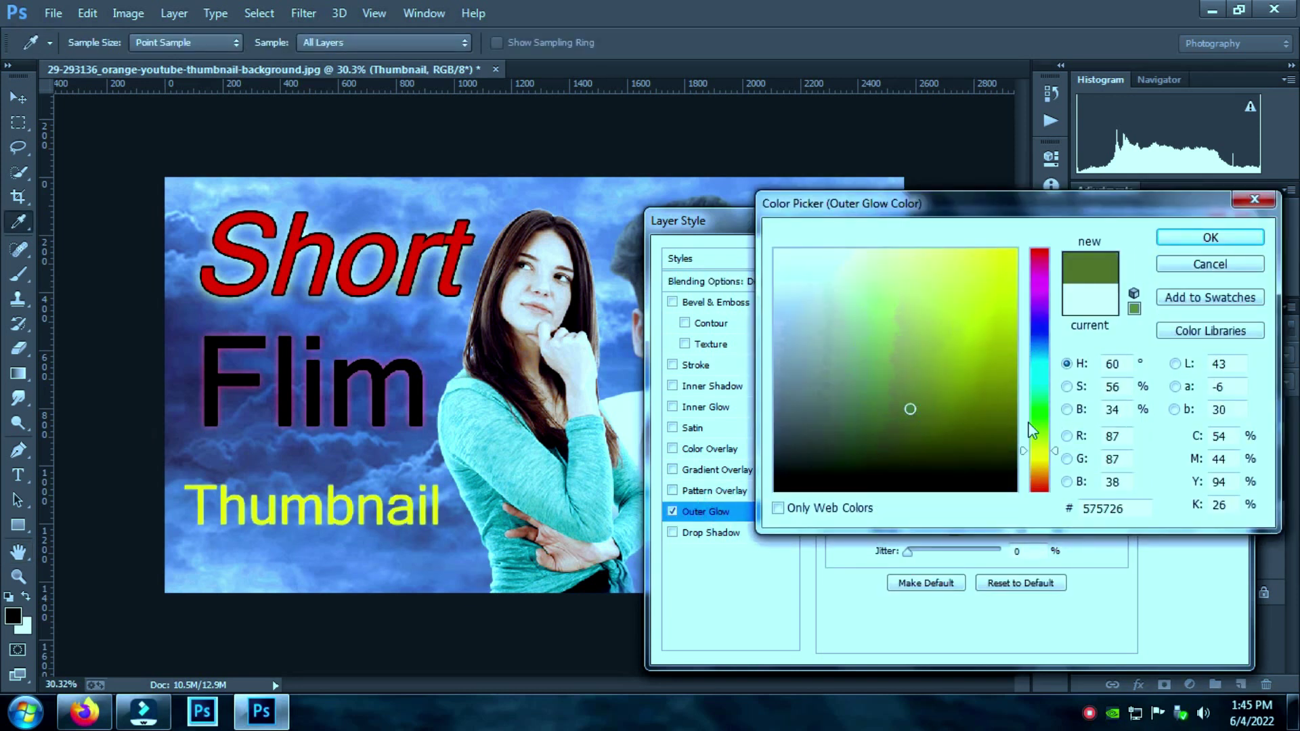
left_click(905, 490)
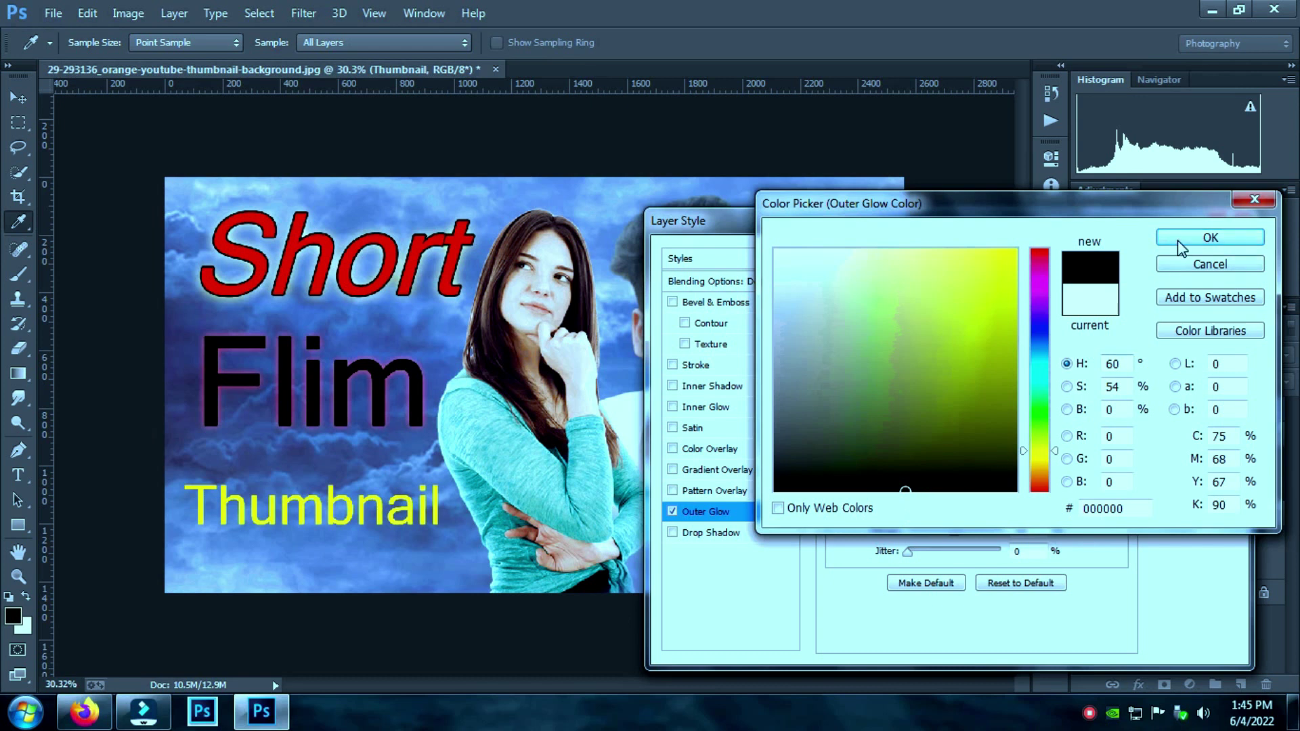
left_click(1176, 241)
mouse_move(907, 449)
left_mouse_down()
mouse_move(940, 449)
mouse_move(924, 454)
left_mouse_up()
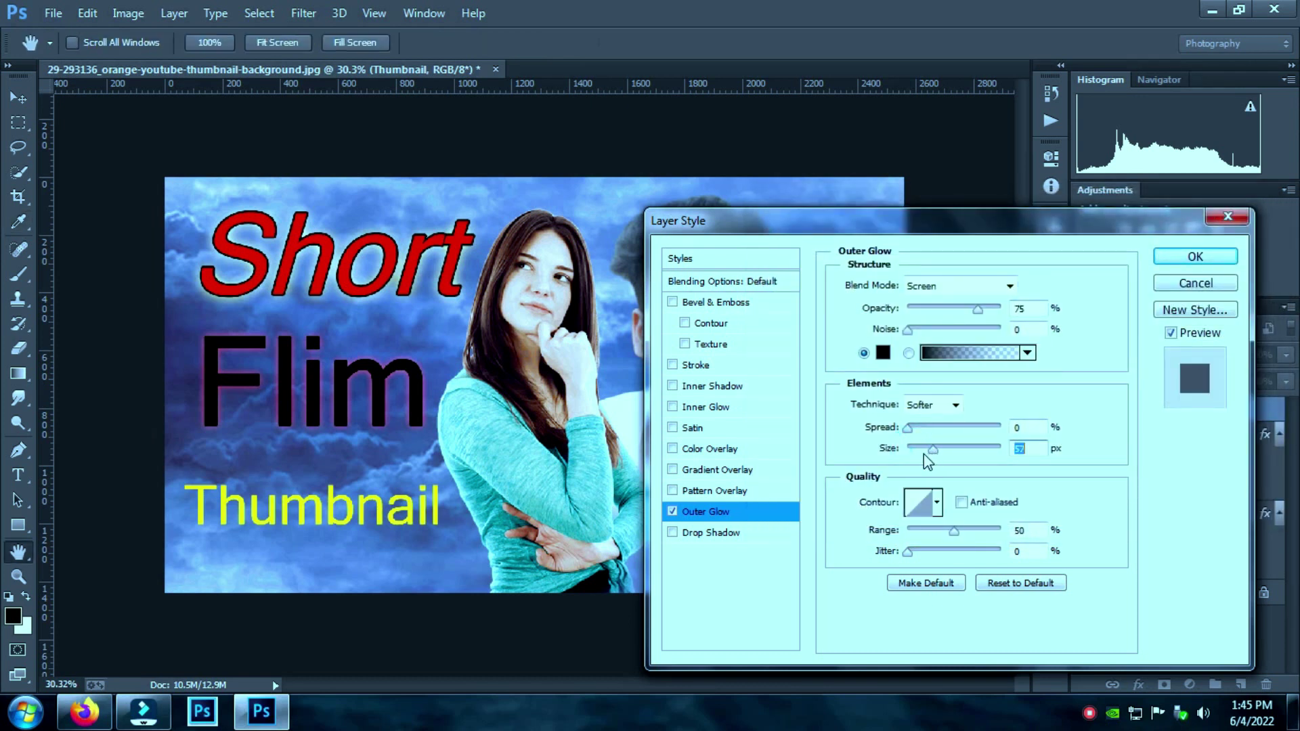
left_click(731, 366)
left_click(1196, 257)
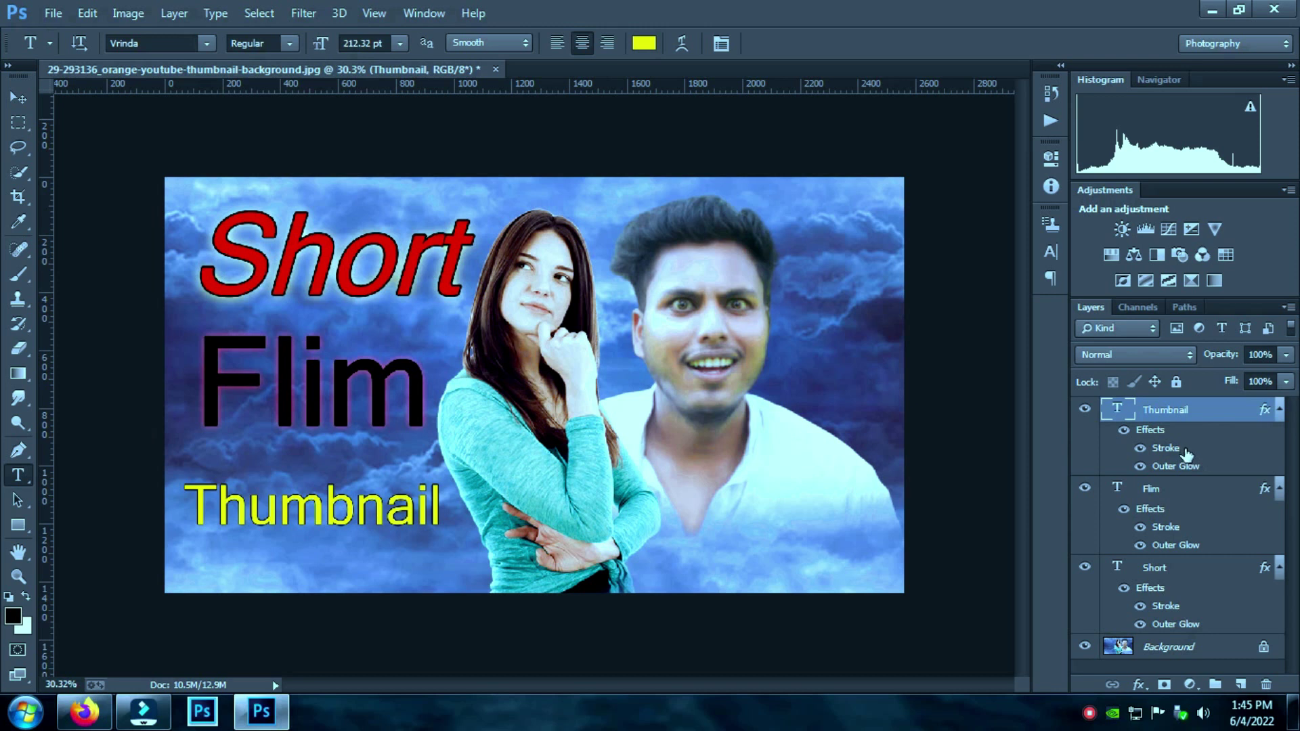
Select the Background layer together with the "Thumbnail", "Flim" and "Short" text layers
left_click(1178, 648, "ctrl")
left_click(1176, 568, "ctrl")
left_click(1178, 490, "ctrl")
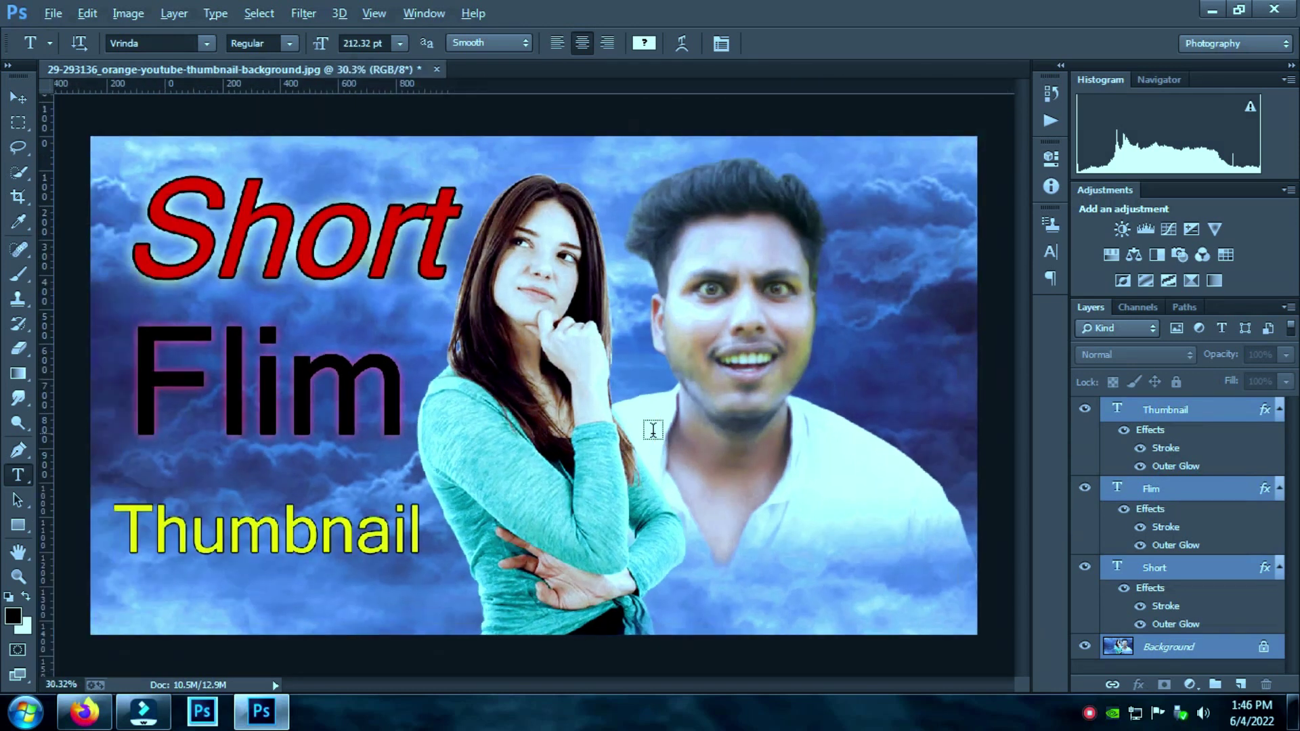
key("alt")
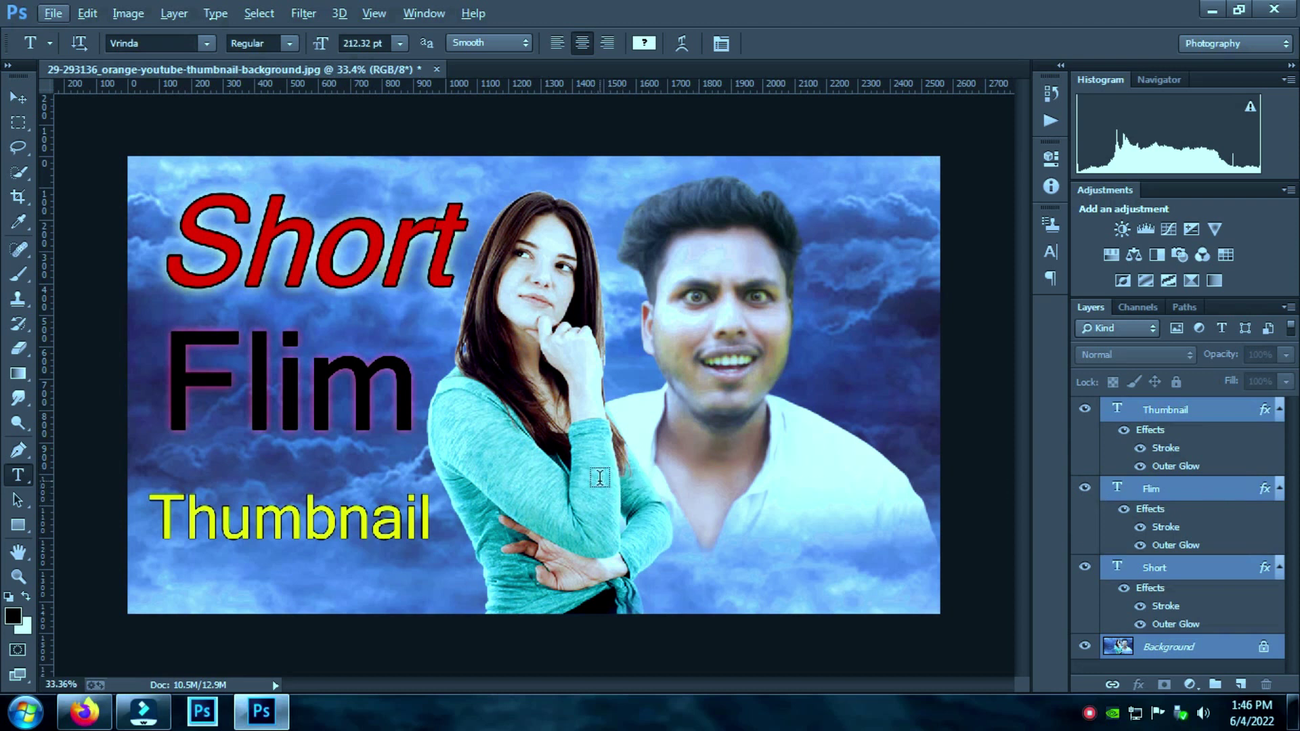
scroll(600, 470, "down", 1)
scroll(600, 471, "up", 1)
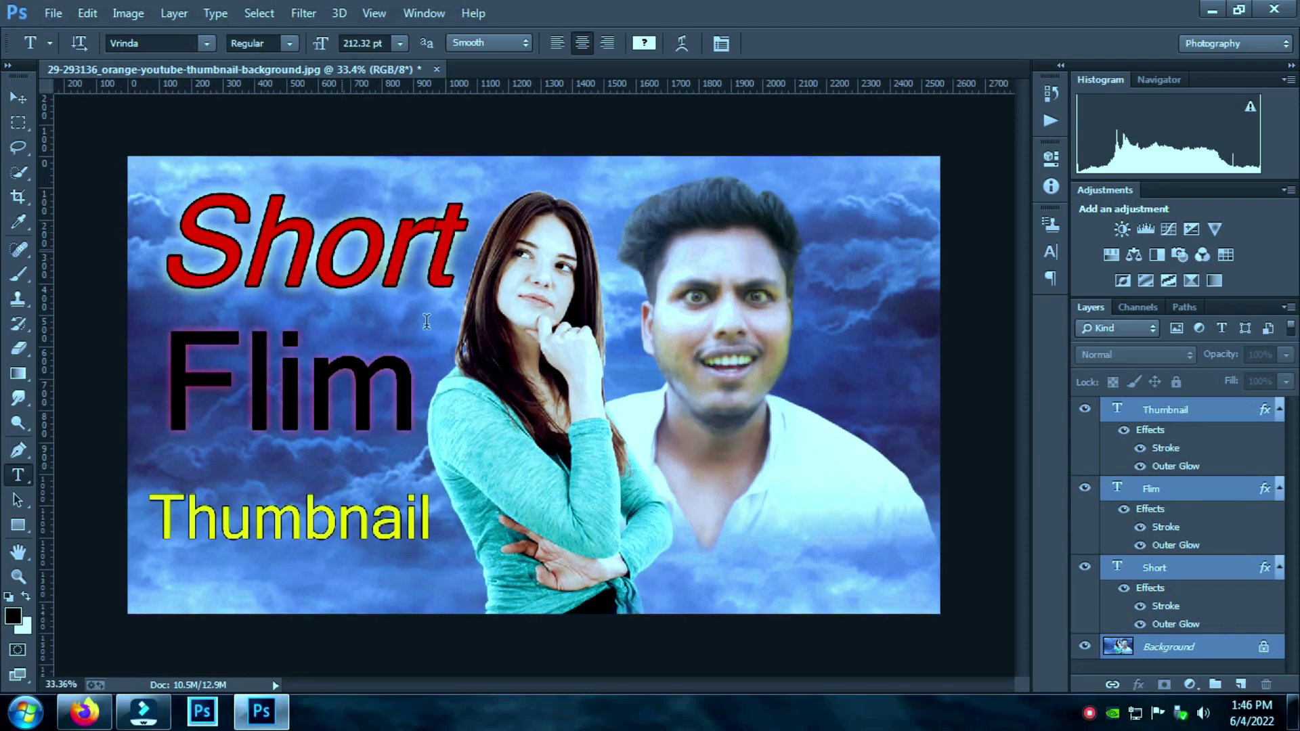